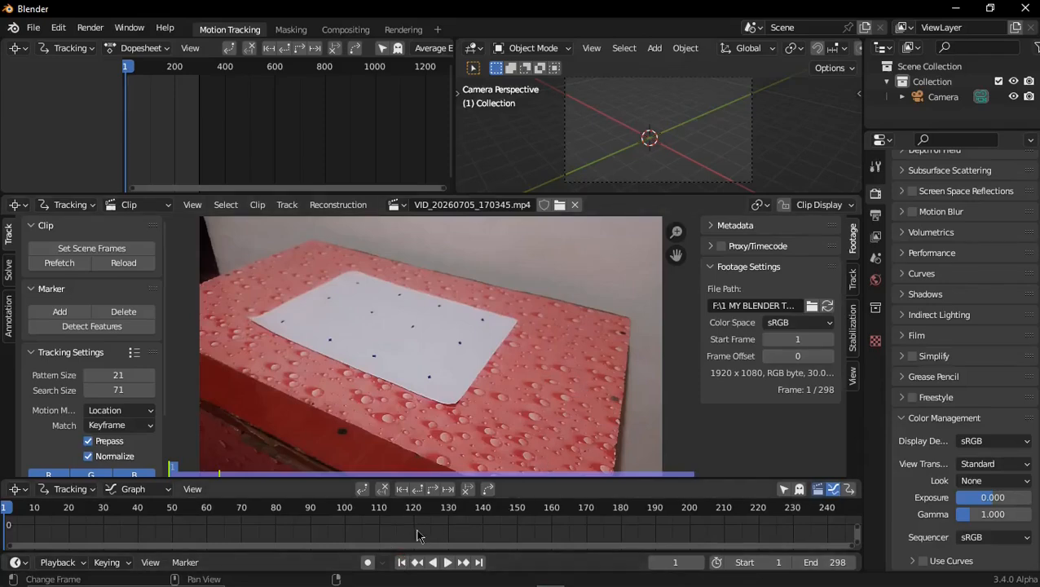
Place a marker scaled about 2 times on the dot nearest the paper's front corner and track it forward from frame 1, locking the view to selection
{"action": "scroll", "coordinate": [416, 536], "scroll_direction": "down", "scroll_amount": 3}
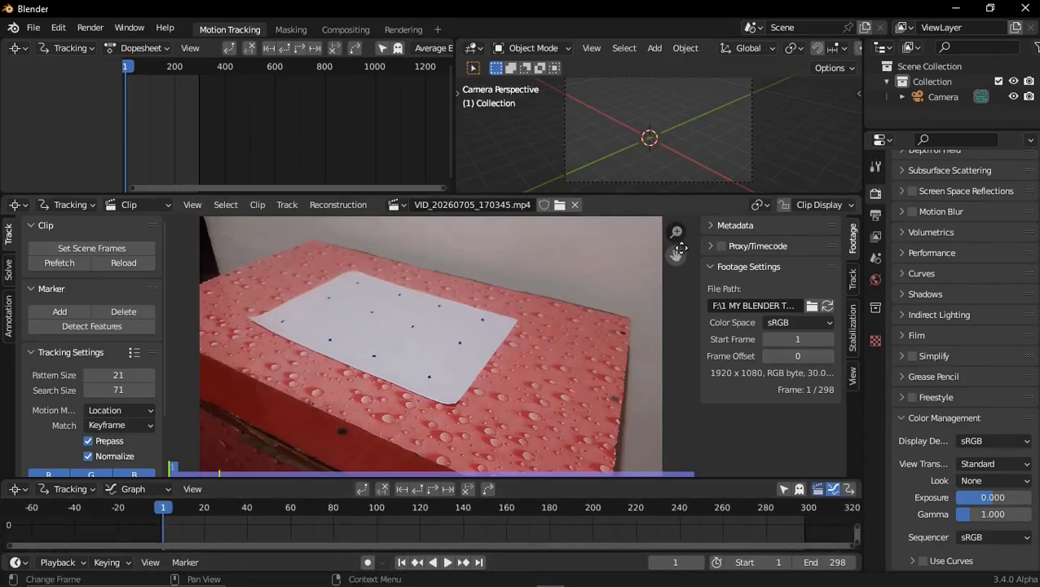
{"action": "left_click_drag", "start_coordinate": [681, 248], "coordinate": [580, 305]}
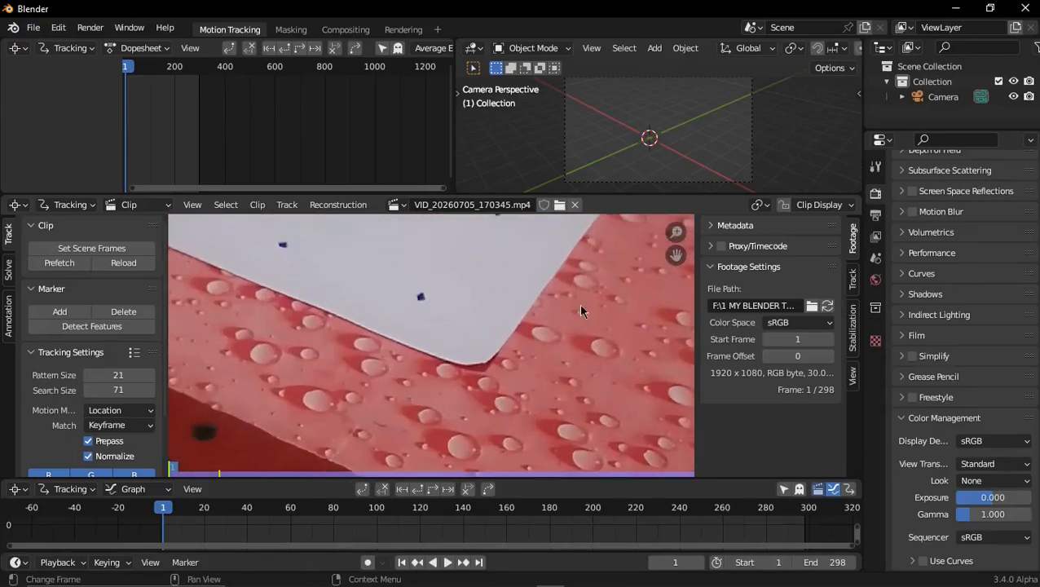
{"action": "left_click", "coordinate": [420, 299], "text": "ctrl"}
{"action": "key", "text": "s"}
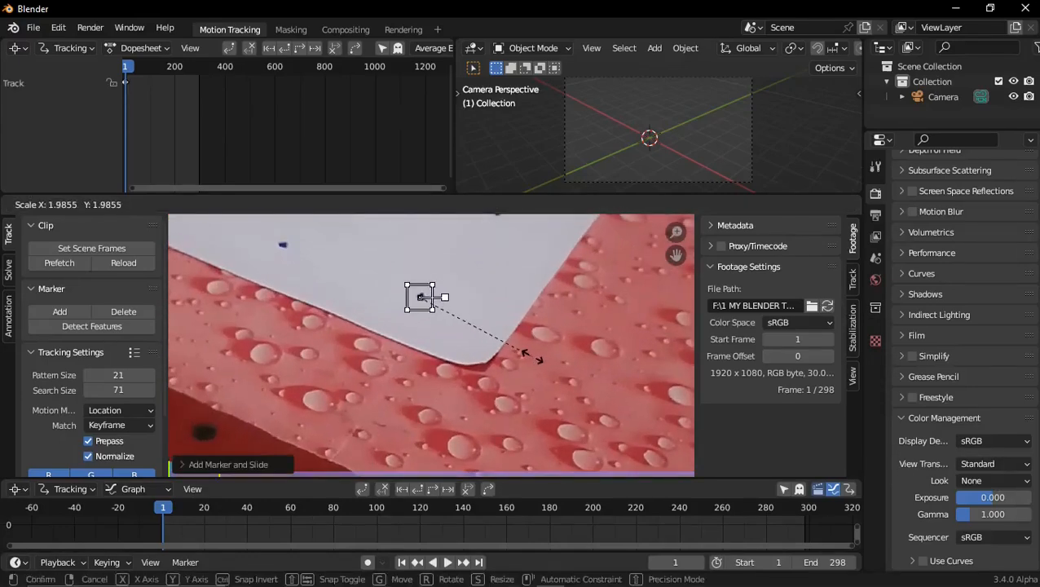
{"action": "left_click", "coordinate": [534, 356]}
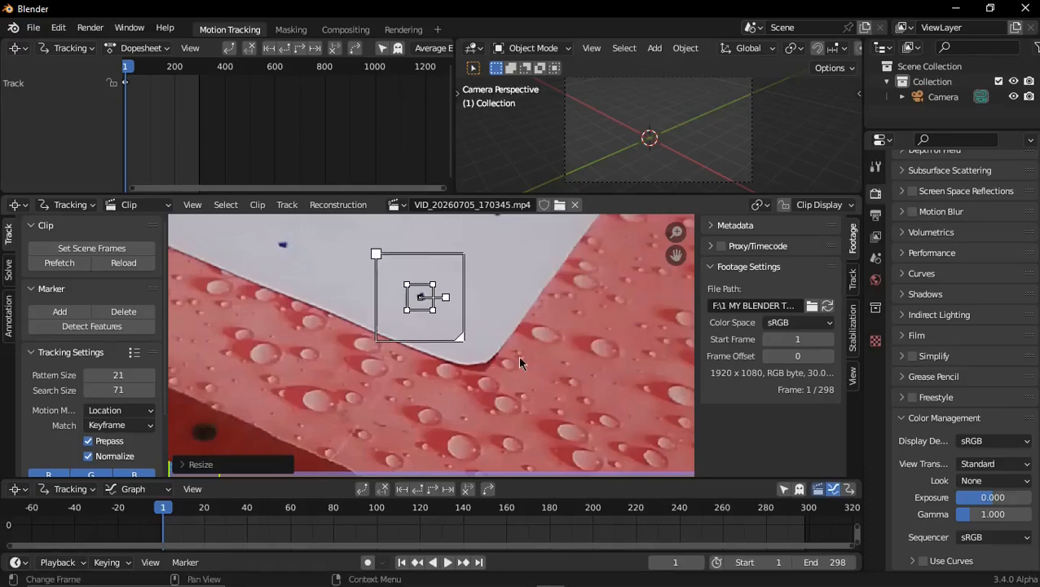
{"action": "left_click", "coordinate": [432, 490]}
{"action": "key", "text": "l"}
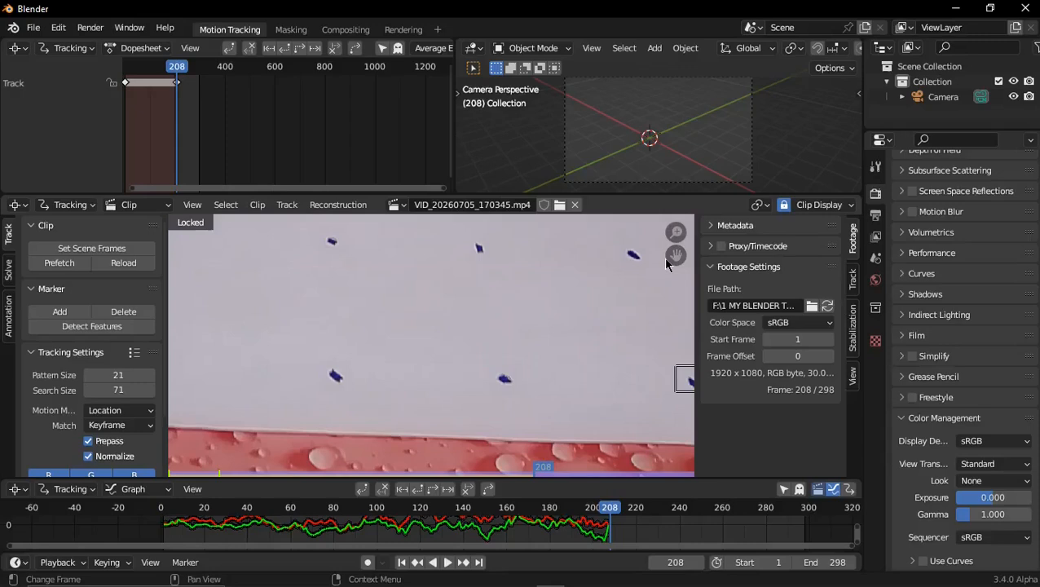
Enlarge the front-corner marker at frame 207 and continue tracking it forward to the end of the clip
{"action": "left_click_drag", "start_coordinate": [673, 257], "coordinate": [515, 218]}
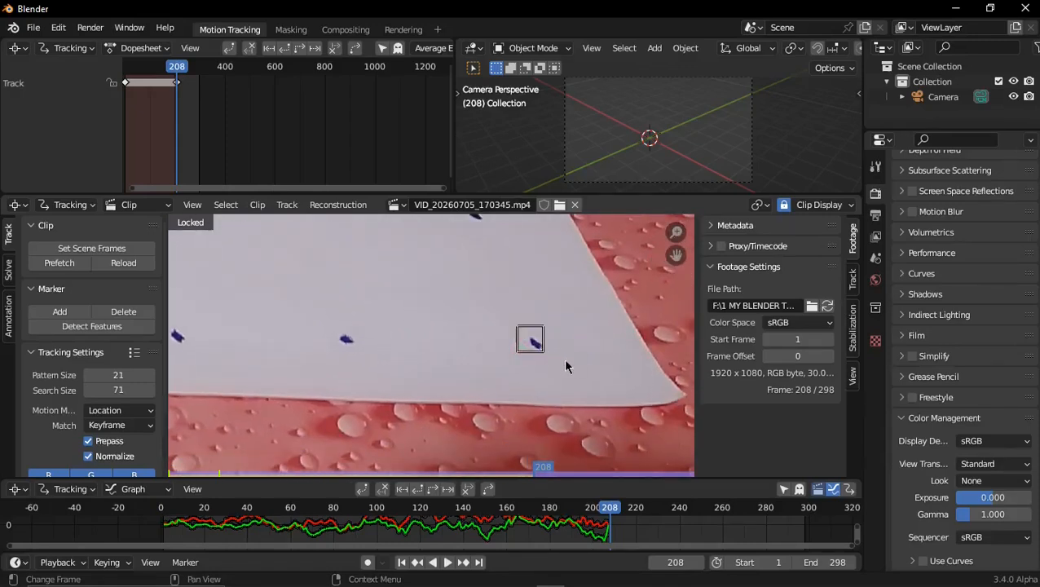
{"action": "key", "text": "Left"}
{"action": "key", "text": "s"}
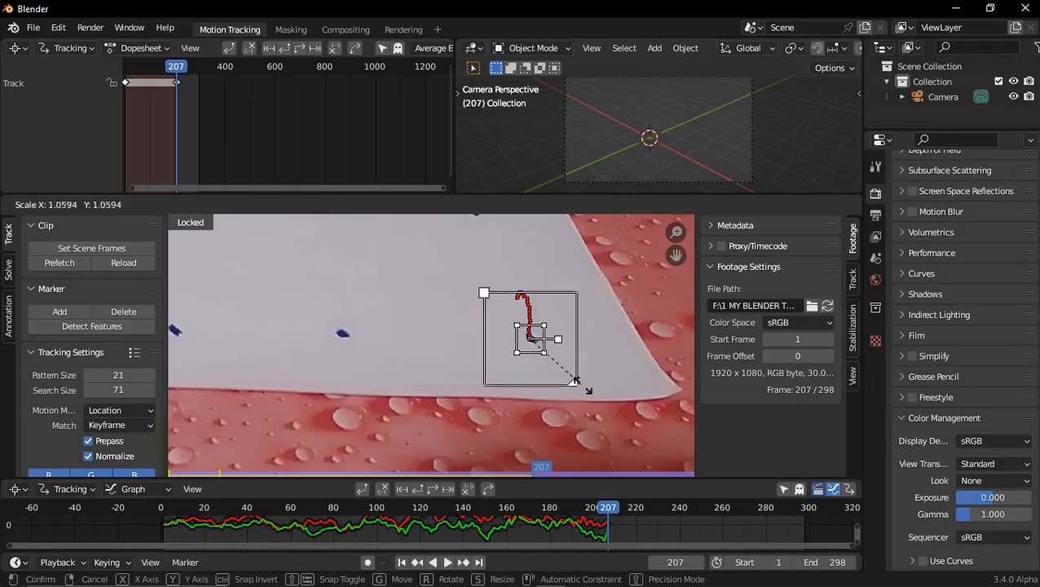
{"action": "left_click", "coordinate": [590, 402]}
{"action": "key", "text": "ctrl+t"}
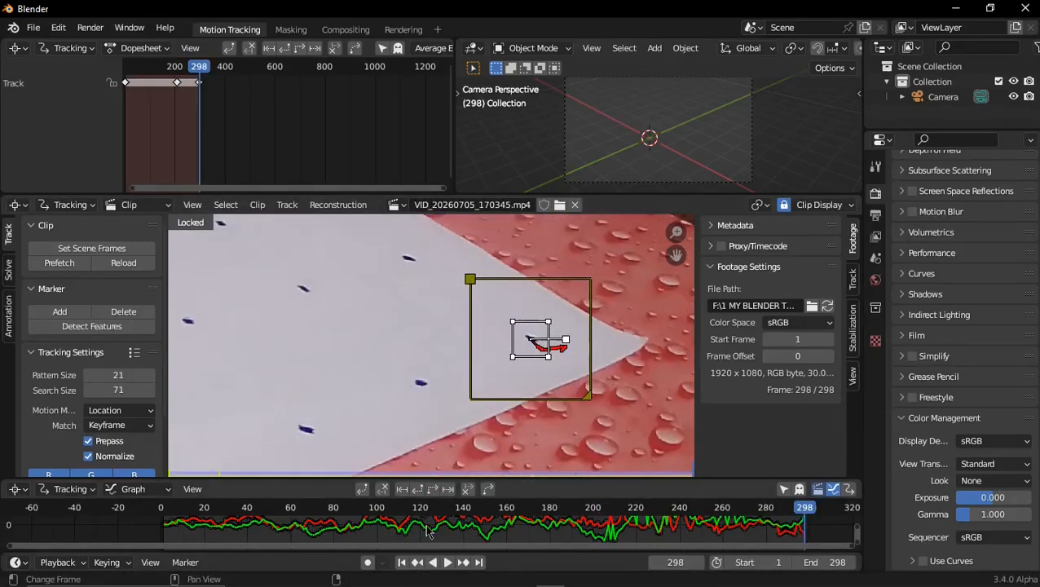
Add an enlarged marker at frame 1 on the adjacent dot along the paper's front edge and track it forward
{"action": "left_click", "coordinate": [404, 564]}
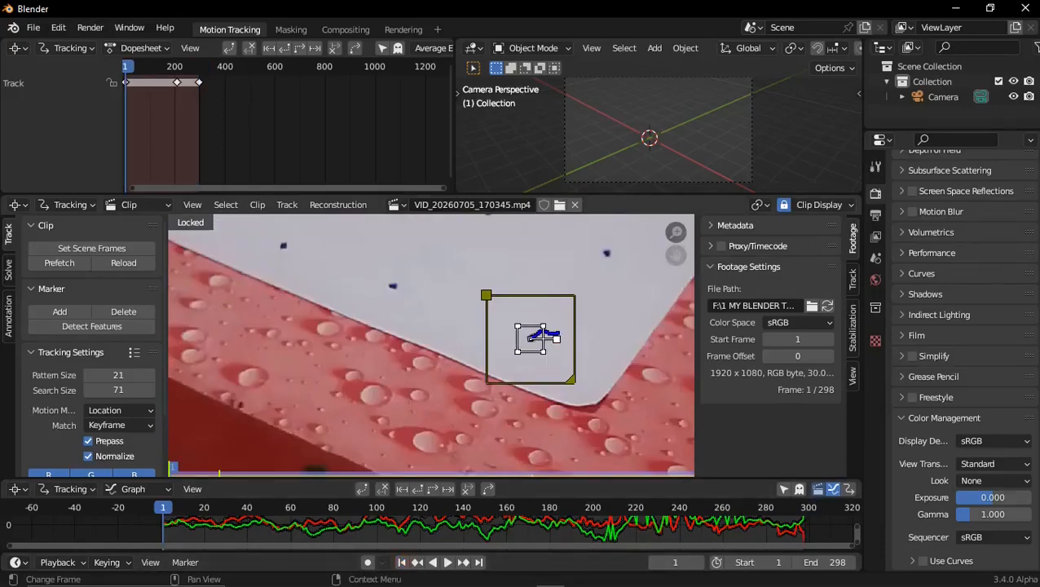
{"action": "left_click_drag", "start_coordinate": [674, 256], "coordinate": [732, 344]}
{"action": "scroll", "coordinate": [458, 407], "scroll_direction": "up", "scroll_amount": 2}
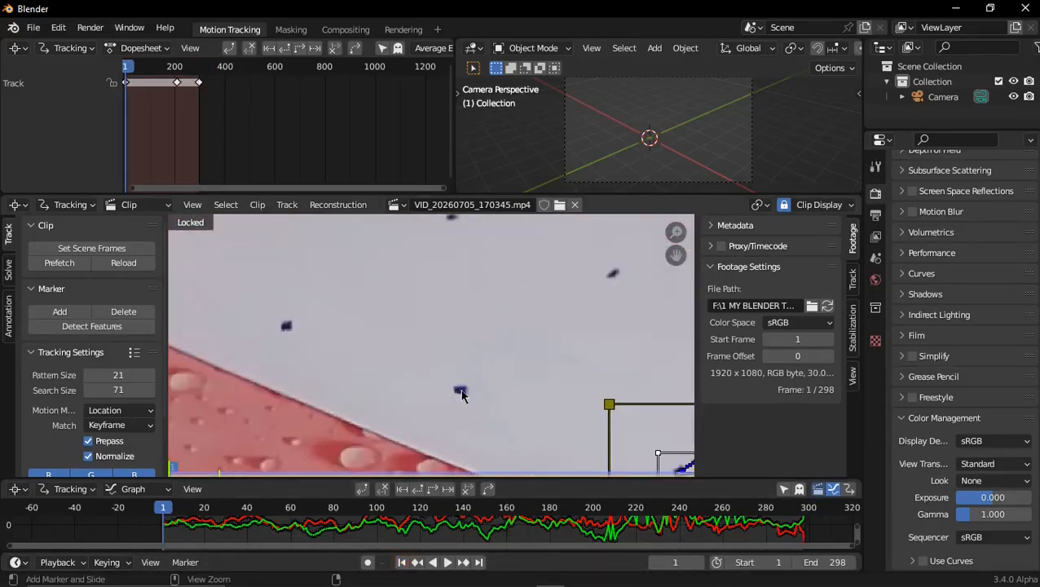
{"action": "left_click", "coordinate": [461, 395], "text": "ctrl"}
{"action": "key", "text": "s"}
{"action": "left_click", "coordinate": [551, 424]}
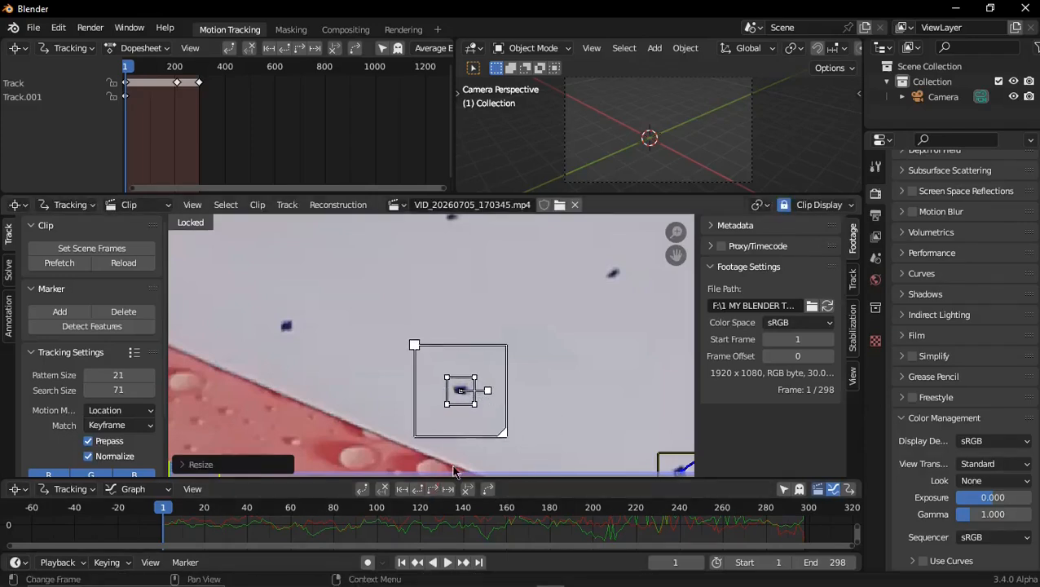
{"action": "key", "text": "ctrl+t"}
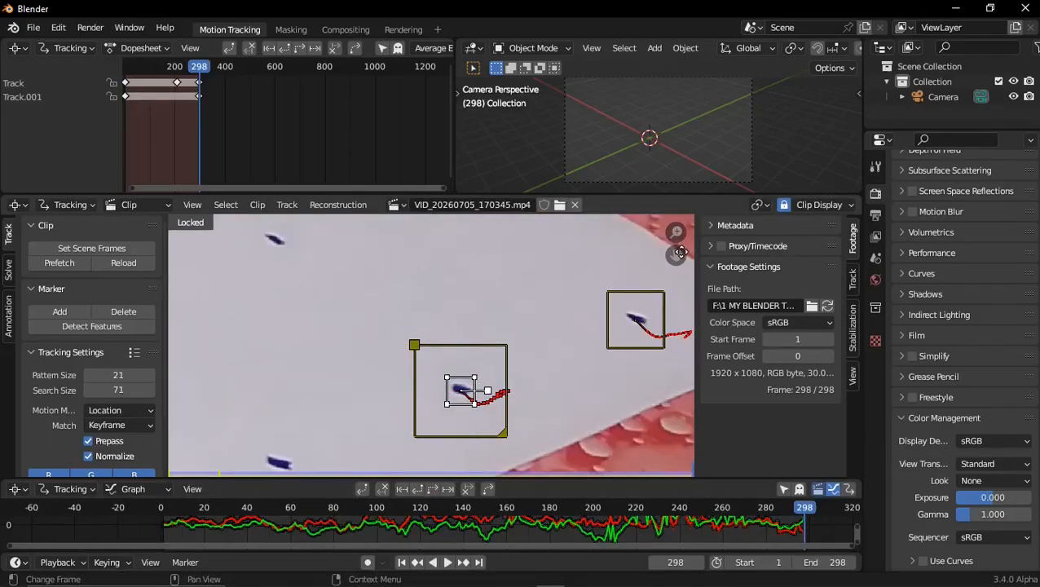
Add an enlarged marker at frame 1 on the third dot along the paper's front edge and track it forward
{"action": "left_click_drag", "start_coordinate": [681, 252], "coordinate": [785, 125]}
{"action": "left_click", "coordinate": [402, 562]}
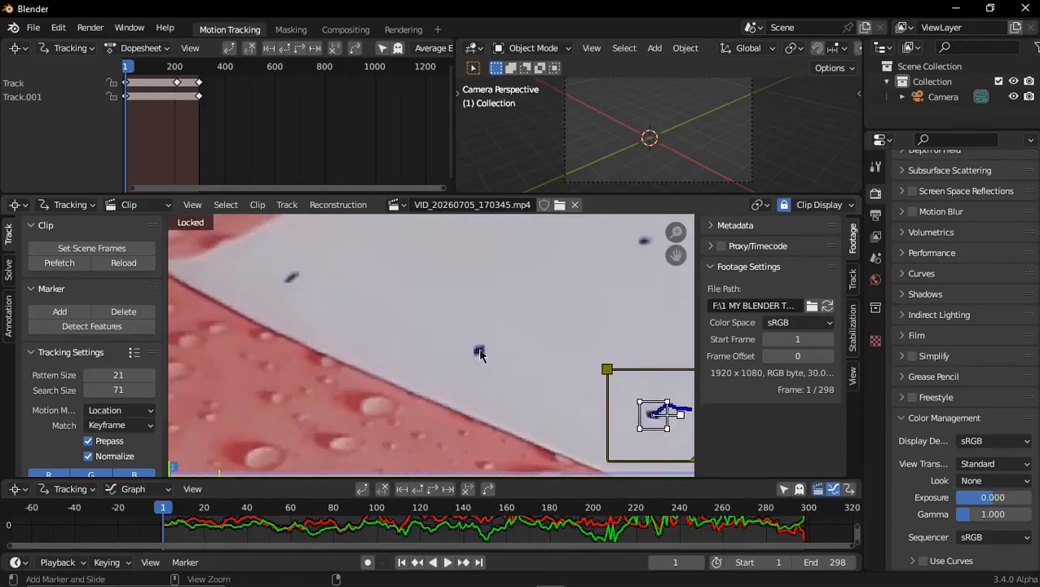
{"action": "left_click", "coordinate": [480, 351], "text": "ctrl"}
{"action": "key", "text": "s"}
{"action": "left_click", "coordinate": [584, 415]}
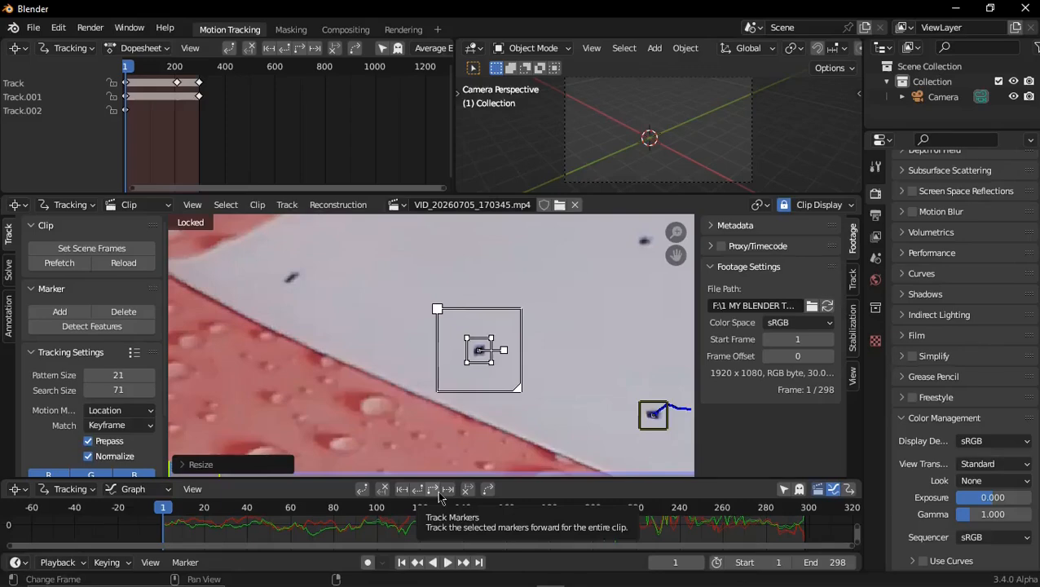
{"action": "left_click", "coordinate": [439, 494]}
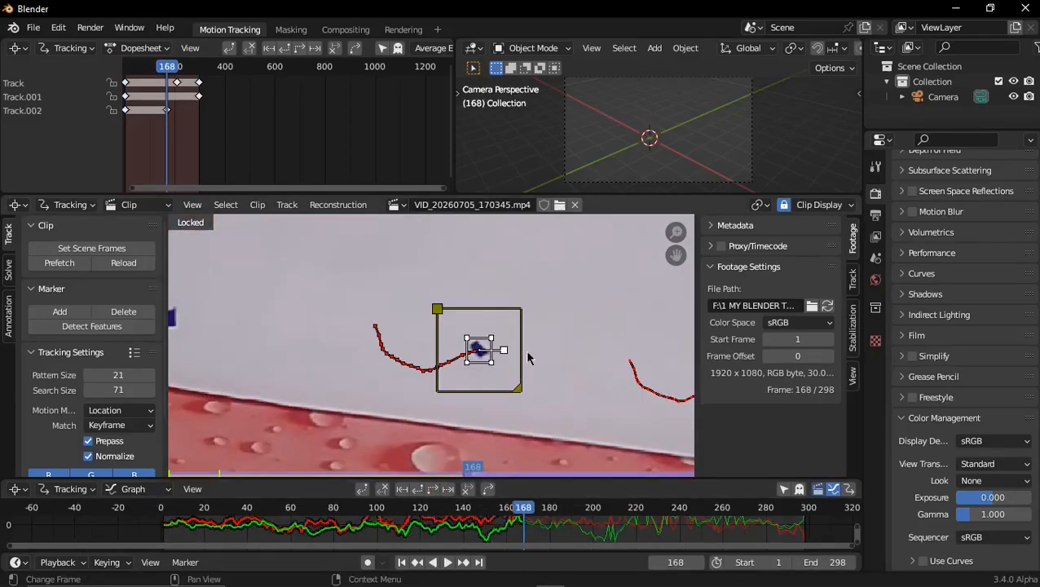
Enlarge the third marker's pattern area at frame 168 and continue tracking it forward
{"action": "key", "text": "s"}
{"action": "left_click", "coordinate": [556, 372]}
{"action": "left_click", "coordinate": [437, 491]}
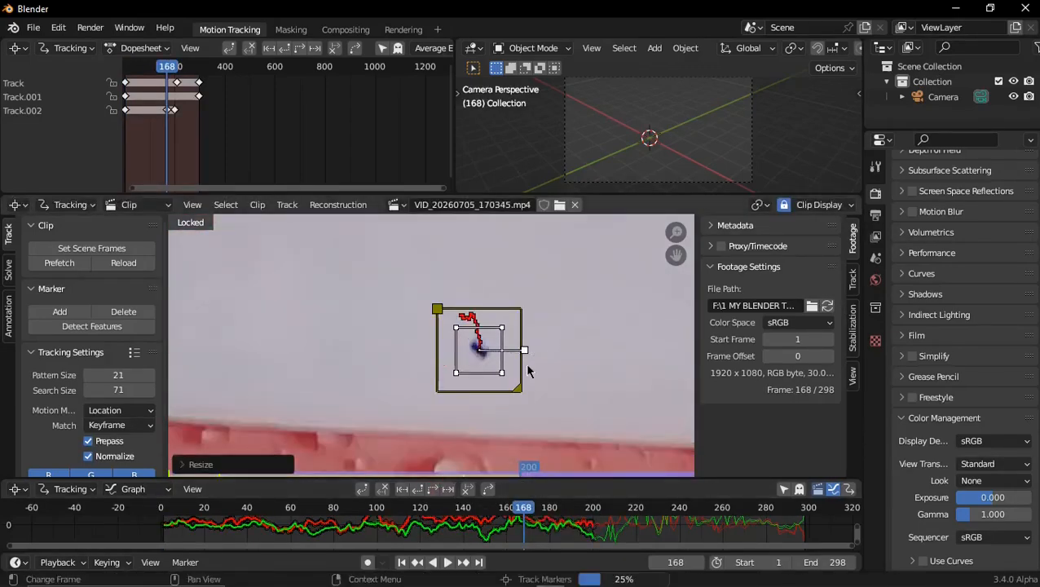
Add an enlarged marker at frame 1 on the dot near the paper's left corner and track it forward
{"action": "middle_click_drag", "start_coordinate": [210, 458], "coordinate": [427, 339]}
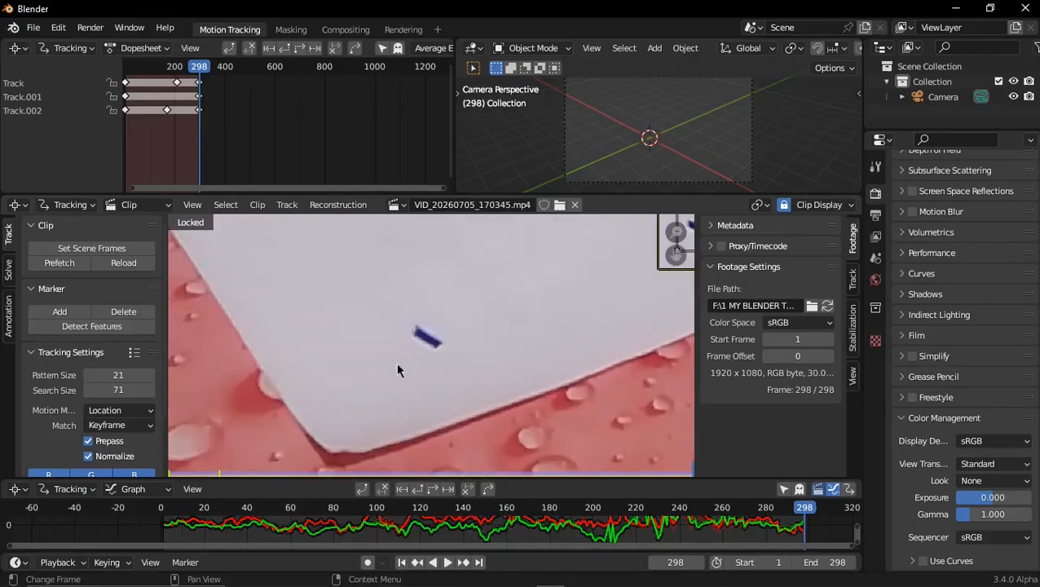
{"action": "left_click", "coordinate": [402, 563]}
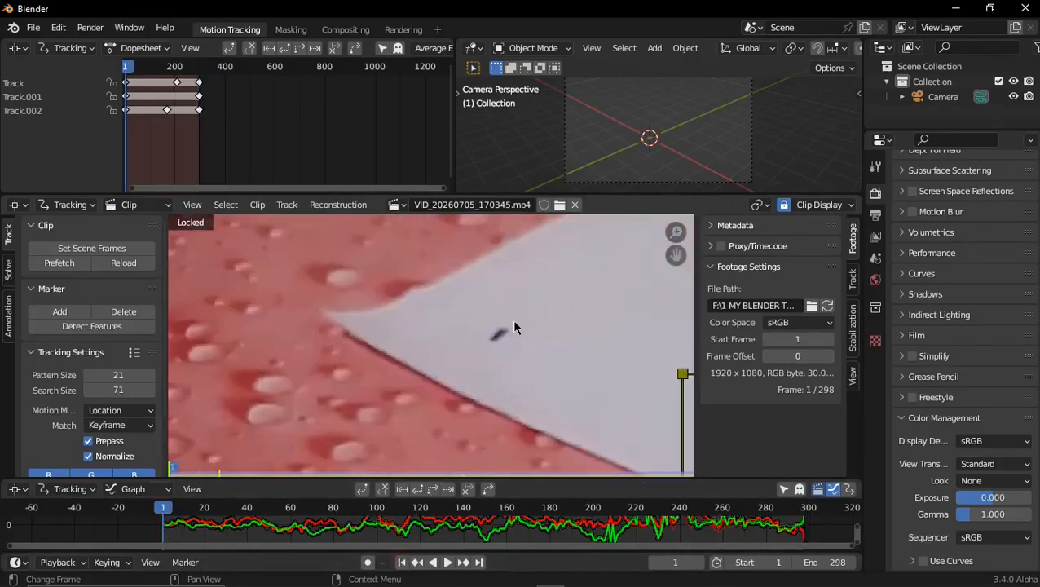
{"action": "left_click", "coordinate": [499, 332], "text": "ctrl"}
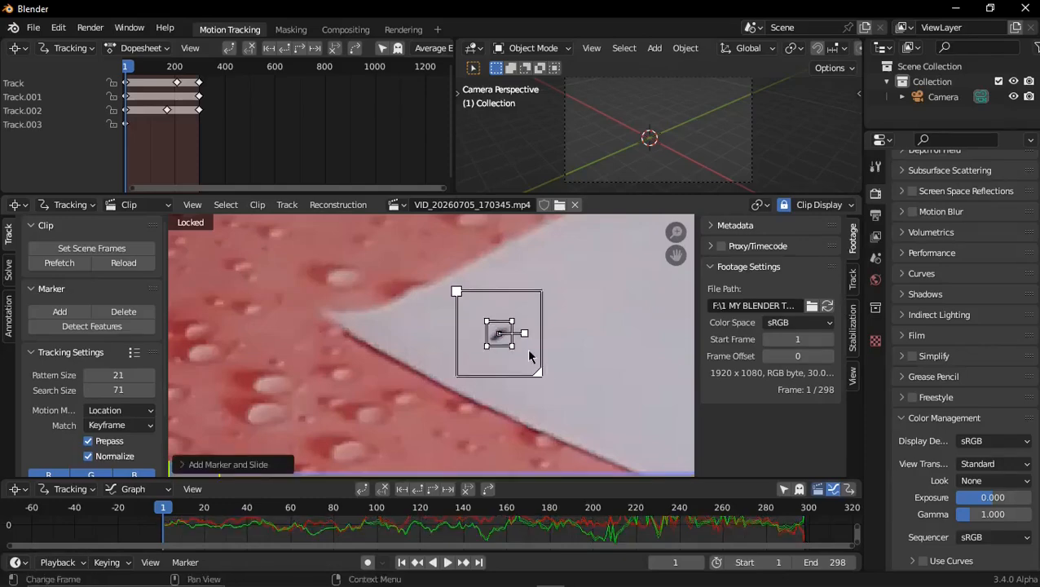
{"action": "key", "text": "s"}
{"action": "left_click", "coordinate": [595, 378]}
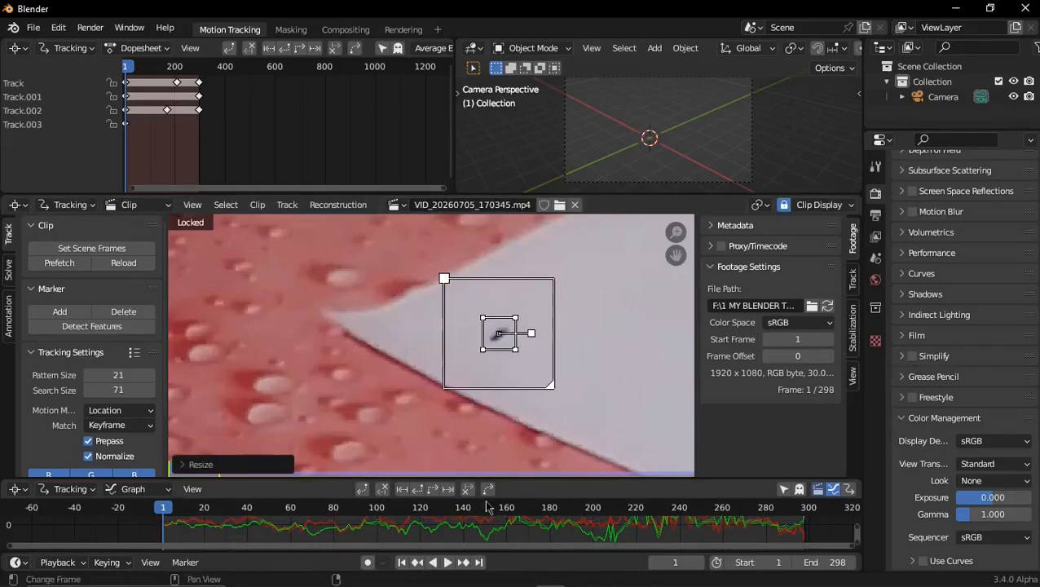
{"action": "left_click", "coordinate": [435, 489]}
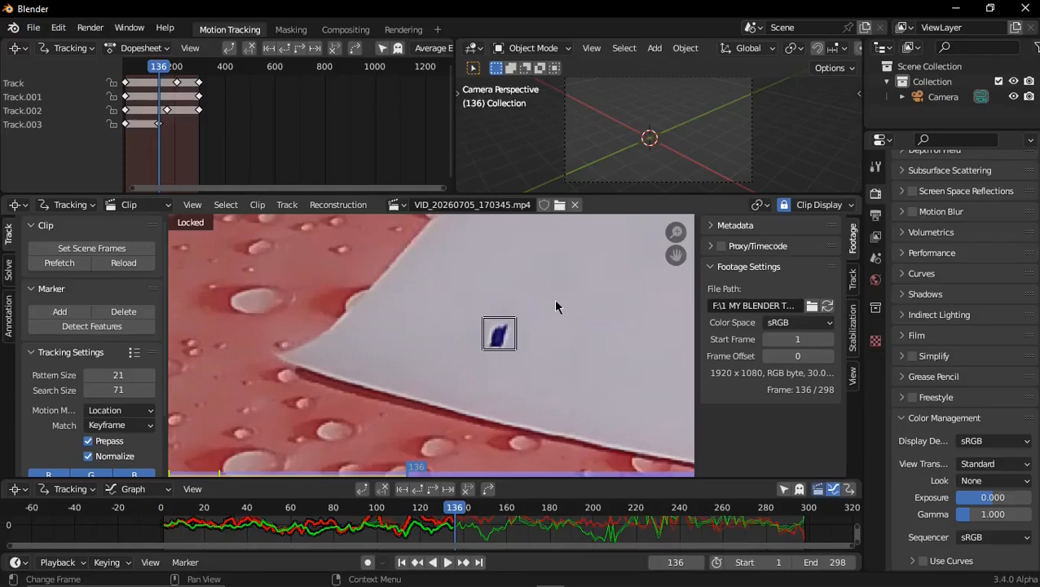
Scale the left-corner marker's pattern area about 1.9 times at frame 135 and continue tracking it forward
{"action": "key", "text": "Left"}
{"action": "key", "text": "s"}
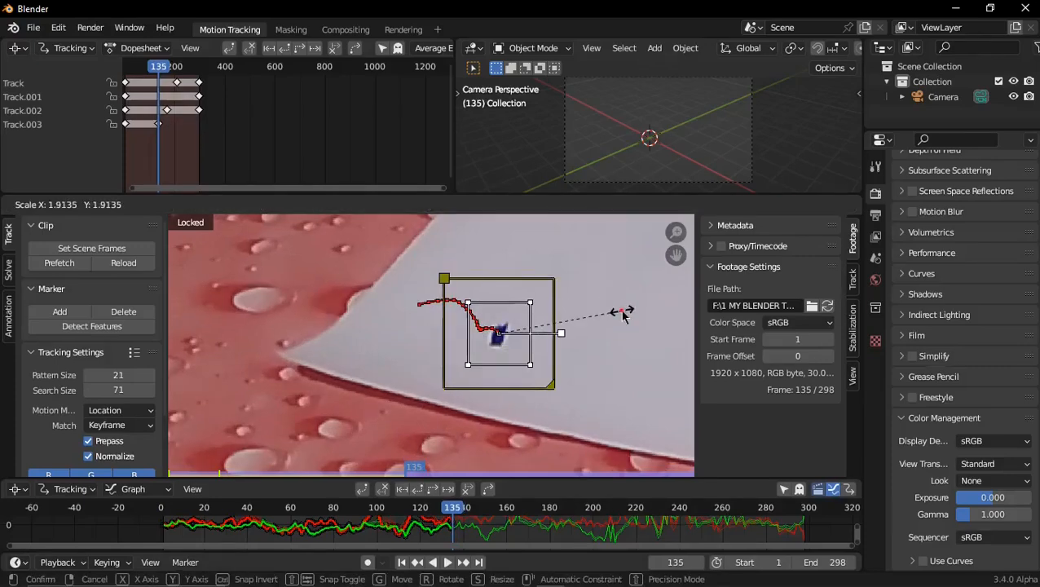
{"action": "left_click", "coordinate": [622, 309]}
{"action": "left_click", "coordinate": [436, 494]}
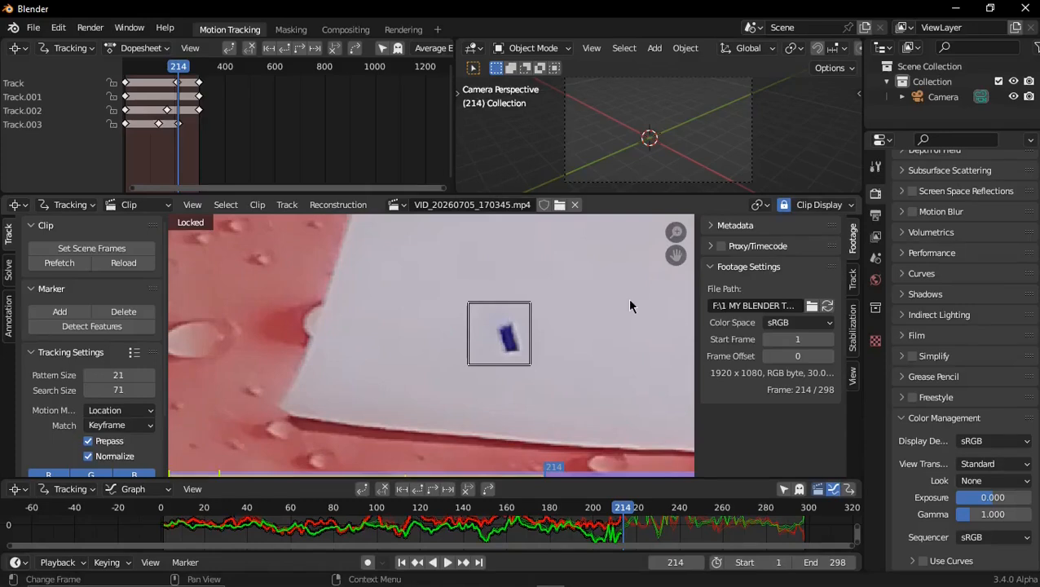
Enlarge the left-corner marker's pattern area at frame 213 and resume forward tracking
{"action": "key", "text": "Left"}
{"action": "key", "text": "s"}
{"action": "left_click", "coordinate": [667, 316]}
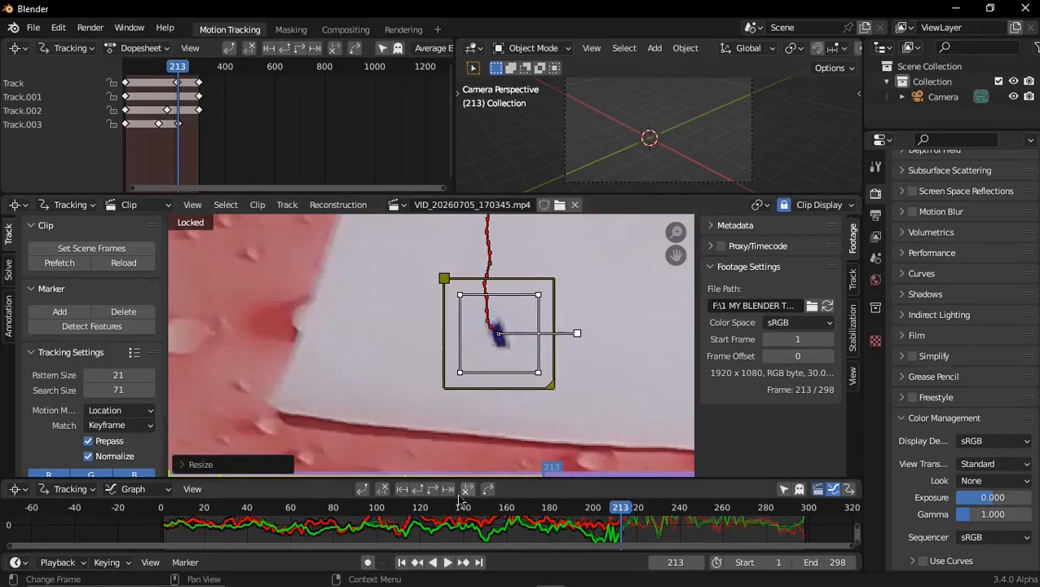
{"action": "left_click", "coordinate": [433, 489]}
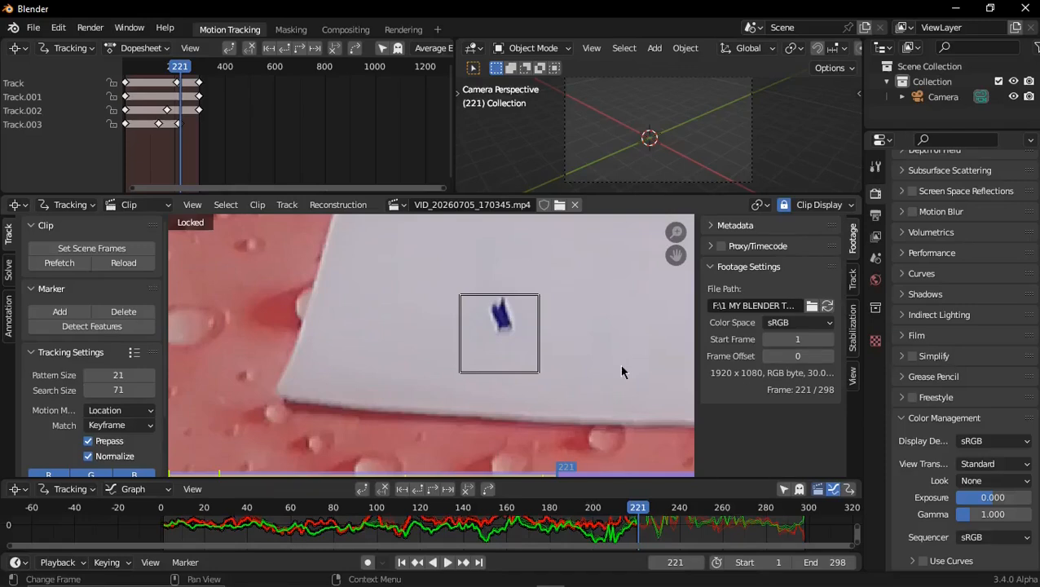
Enlarge the left-corner marker's search and pattern areas at frame 220 and resume forward tracking
{"action": "key", "text": "Left"}
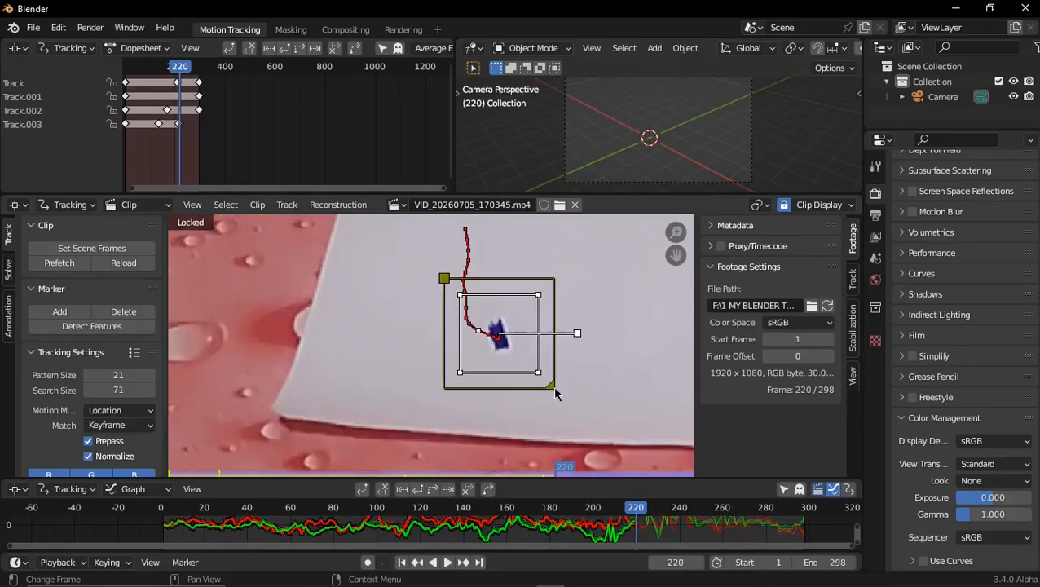
{"action": "left_click_drag", "start_coordinate": [554, 391], "coordinate": [572, 398]}
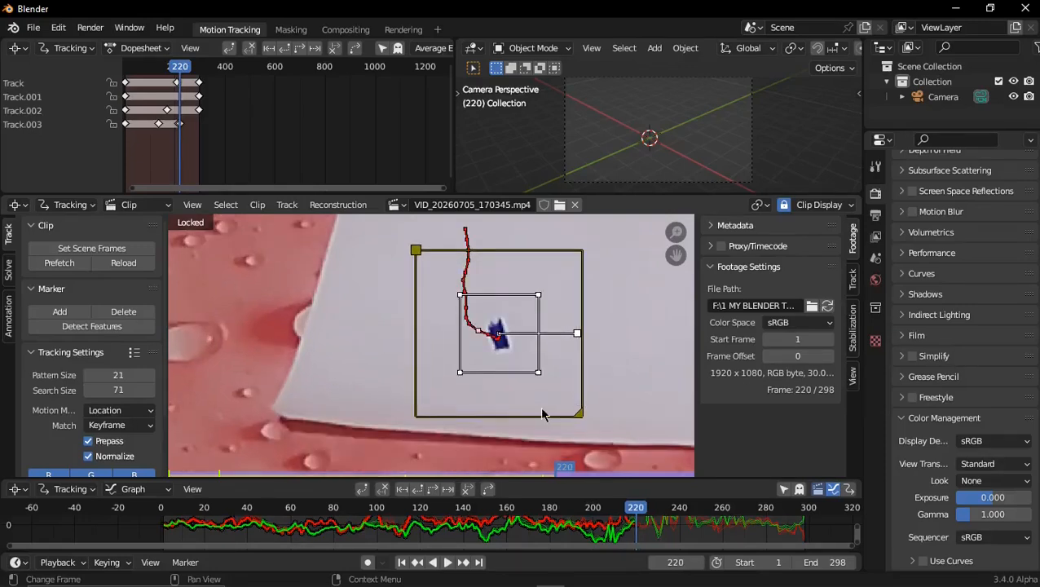
{"action": "key", "text": "s"}
{"action": "left_click", "coordinate": [569, 422]}
{"action": "left_click", "coordinate": [432, 489]}
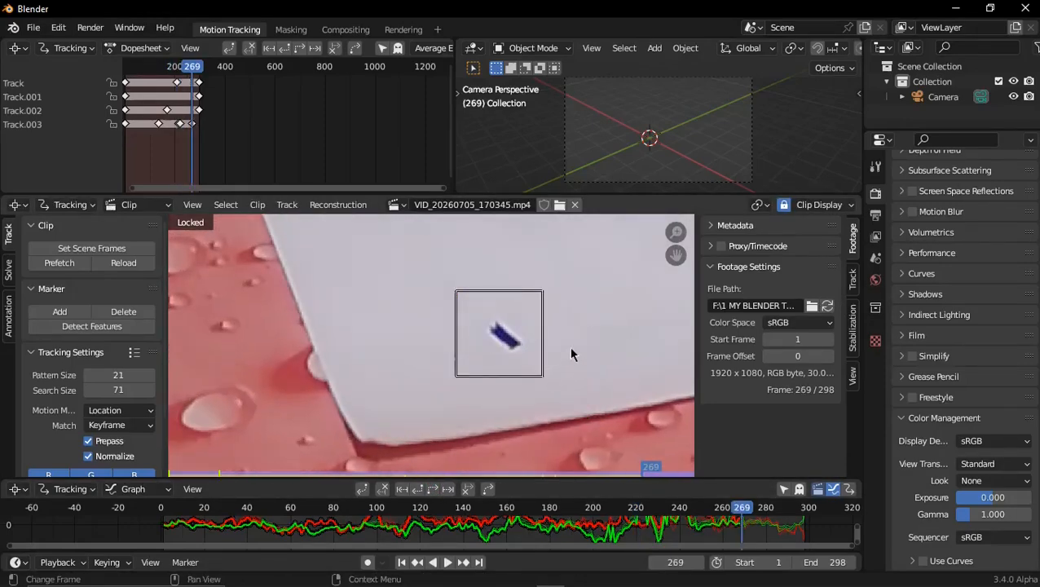
Scale down the left-corner marker at frame 268 and track it forward to the end of the clip
{"action": "key", "text": "Left"}
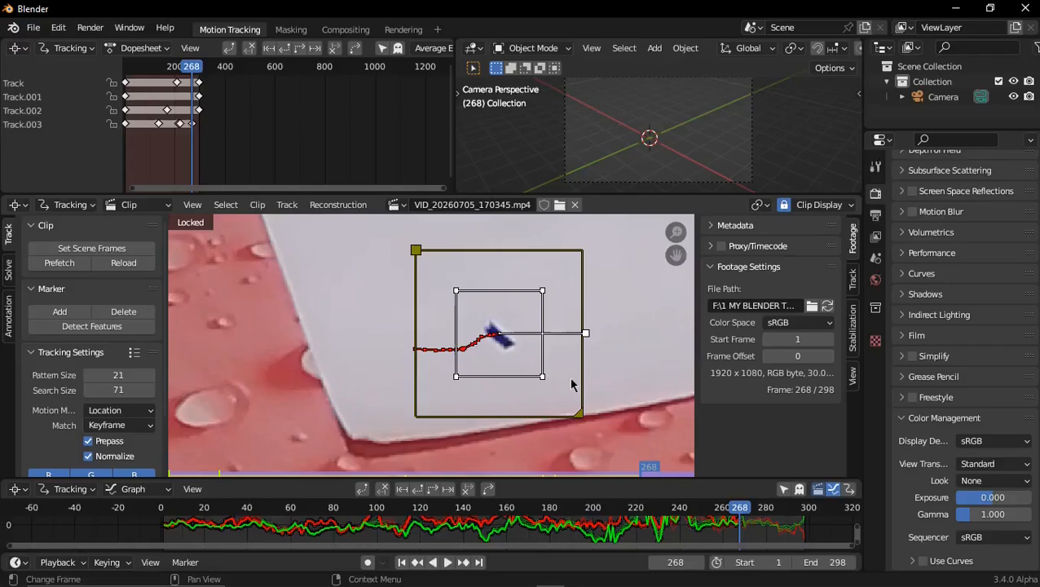
{"action": "key", "text": "s"}
{"action": "left_click", "coordinate": [548, 387]}
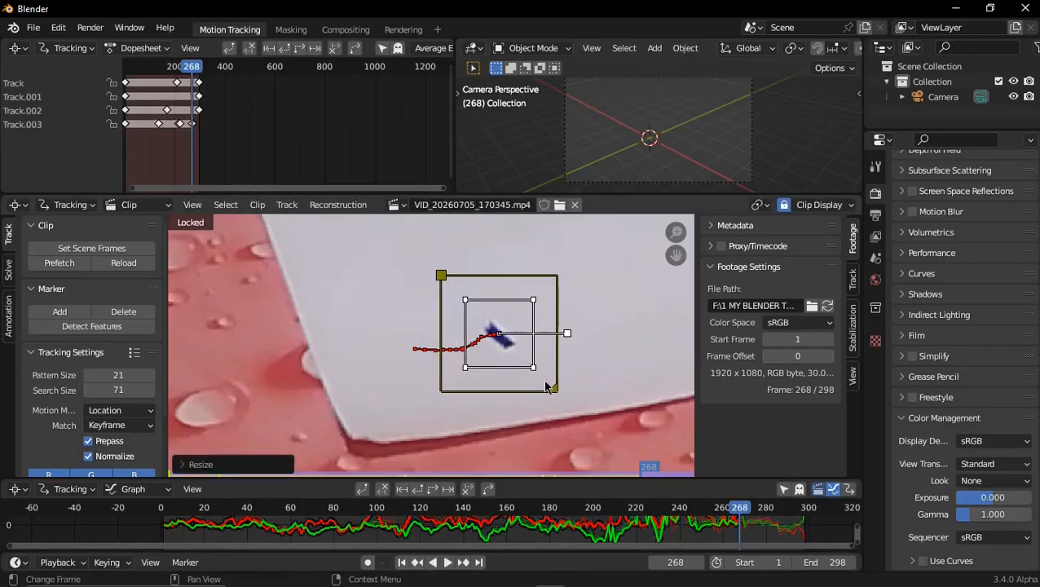
{"action": "left_click", "coordinate": [445, 488]}
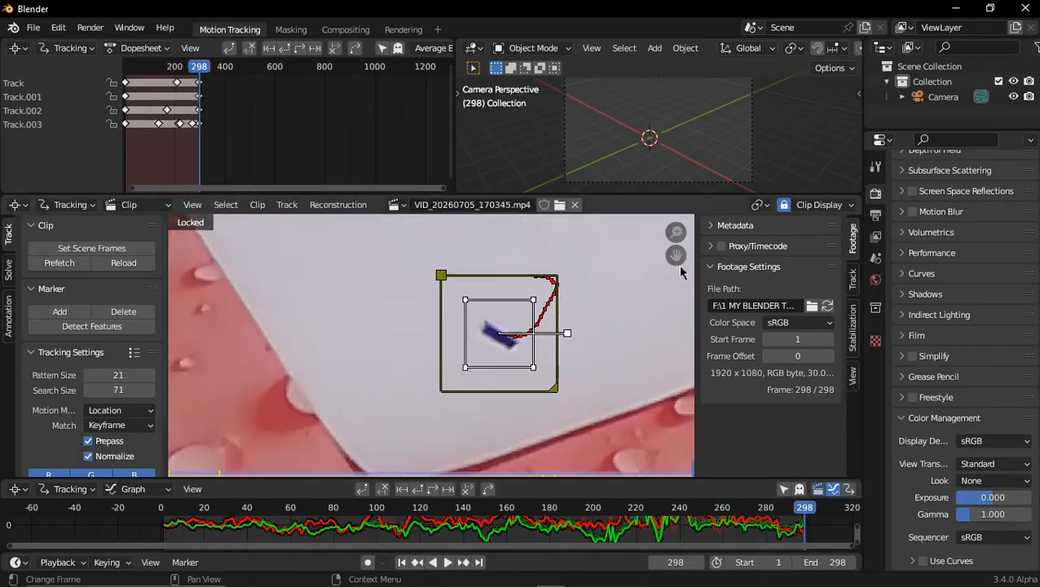
Add a marker at frame 298 on the untracked dot behind the front-edge row, near the paper's right edge, and track it backward
{"action": "scroll", "coordinate": [597, 285], "scroll_direction": "down", "scroll_amount": 5}
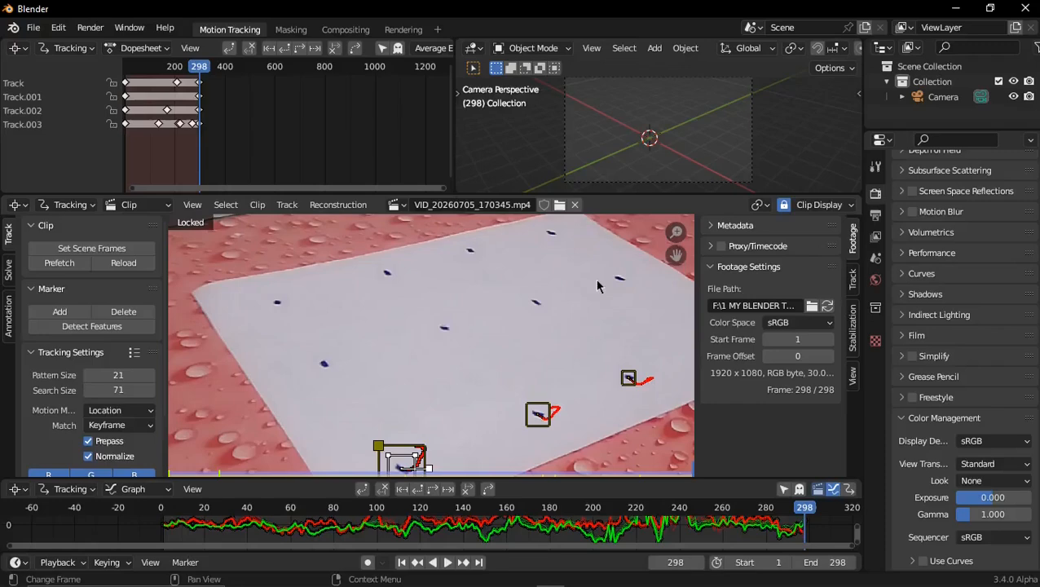
{"action": "scroll", "coordinate": [460, 357], "scroll_direction": "up", "scroll_amount": 4}
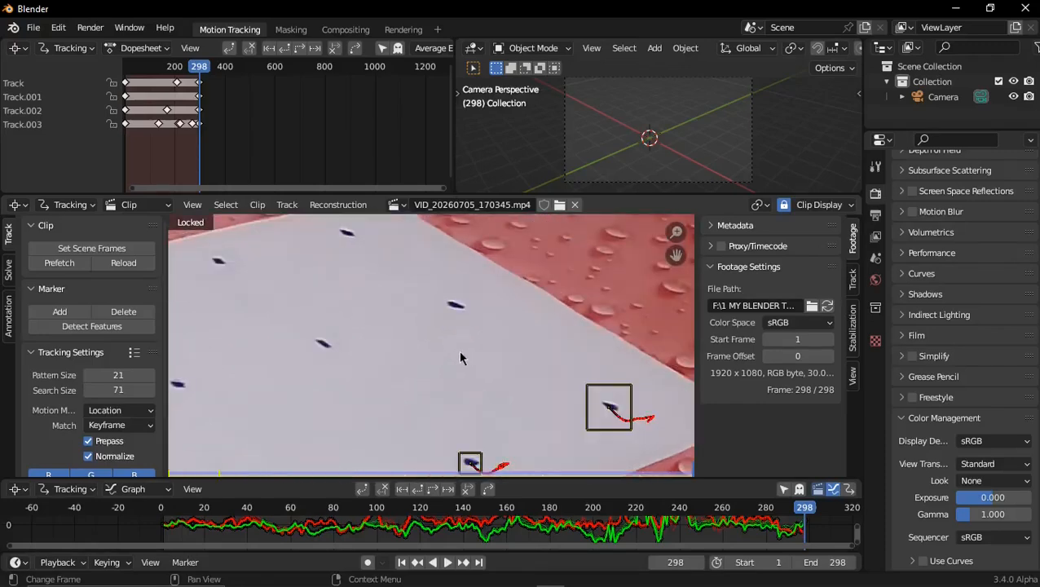
{"action": "left_click", "coordinate": [456, 308], "text": "ctrl"}
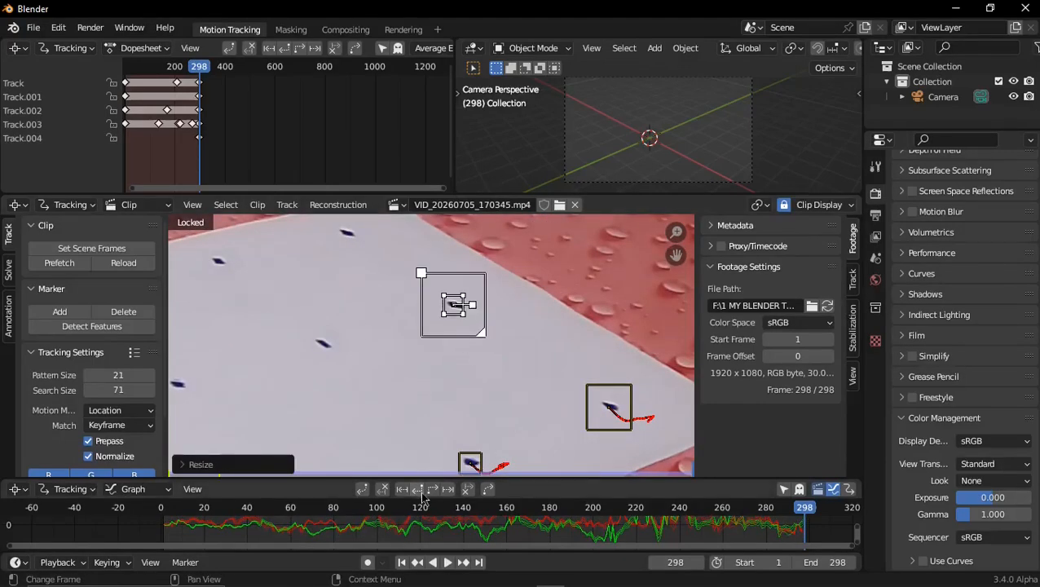
{"action": "key", "text": "ctrl+shift+t"}
Enlarge the pattern area of the marker near the paper's right edge at frame 172 and resume backward tracking to frame 1
{"action": "key", "text": "Right"}
{"action": "key", "text": "s"}
{"action": "left_click", "coordinate": [554, 365]}
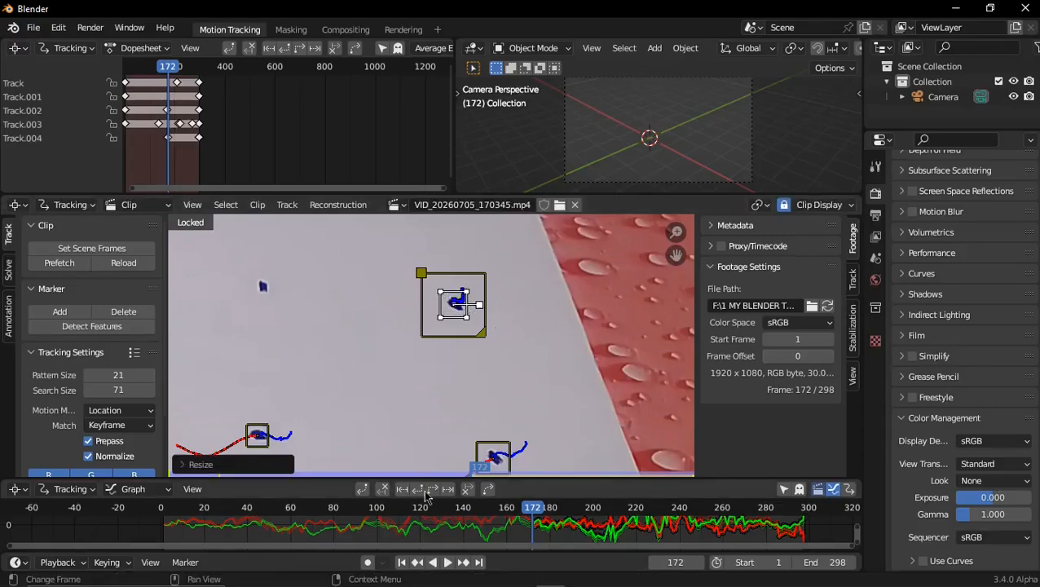
{"action": "key", "text": "shift+Left"}
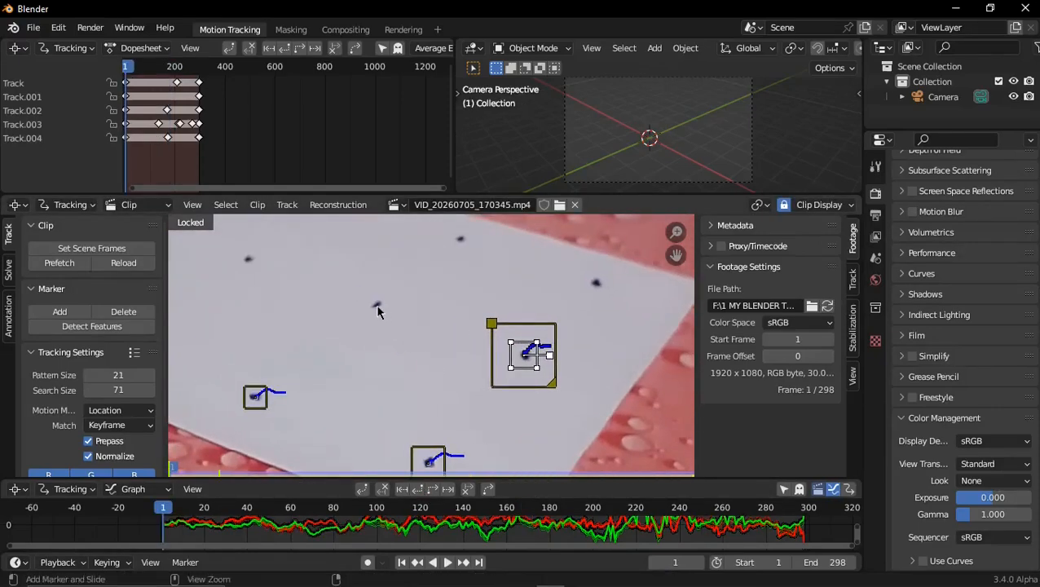
Add a marker at frame 1 on the middle row's second dot from the right and track it to frame 298, enlarging its pattern area at frame 211
{"action": "left_click", "coordinate": [377, 311], "text": "ctrl"}
{"action": "key", "text": "ctrl+t"}
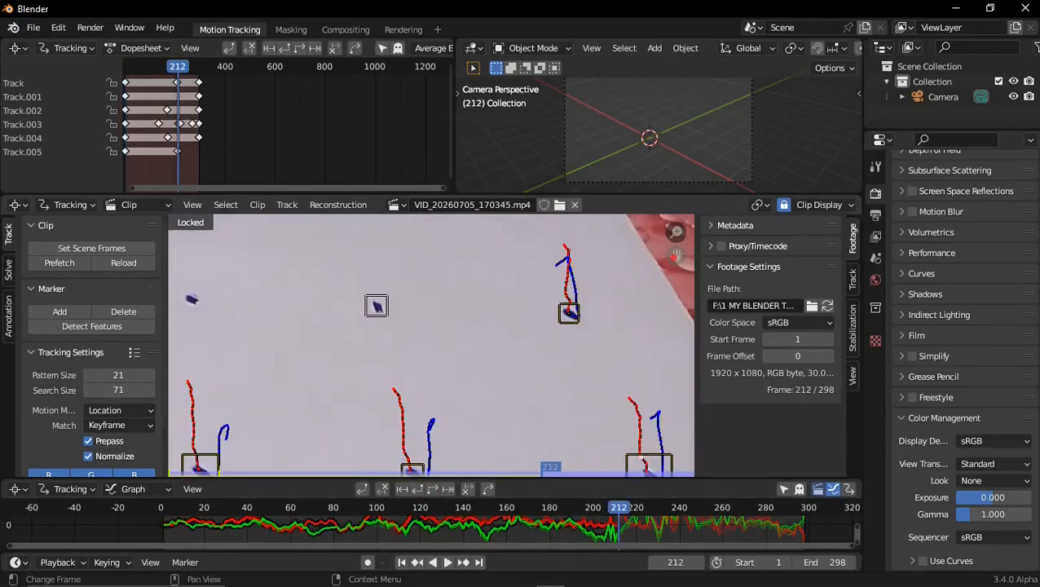
{"action": "key", "text": "Left"}
{"action": "key", "text": "s"}
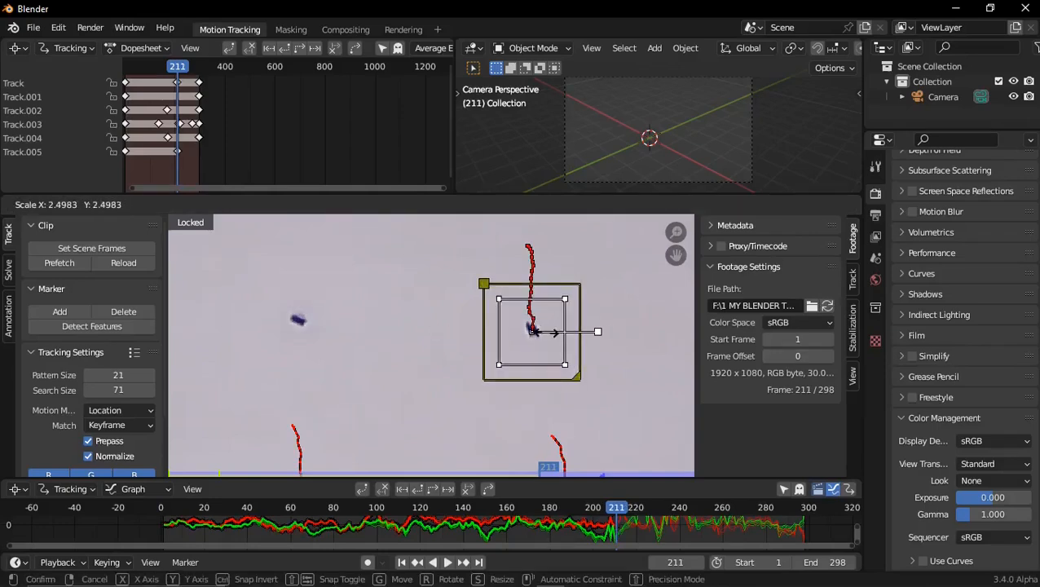
{"action": "left_click", "coordinate": [610, 372]}
{"action": "key", "text": "ctrl+t"}
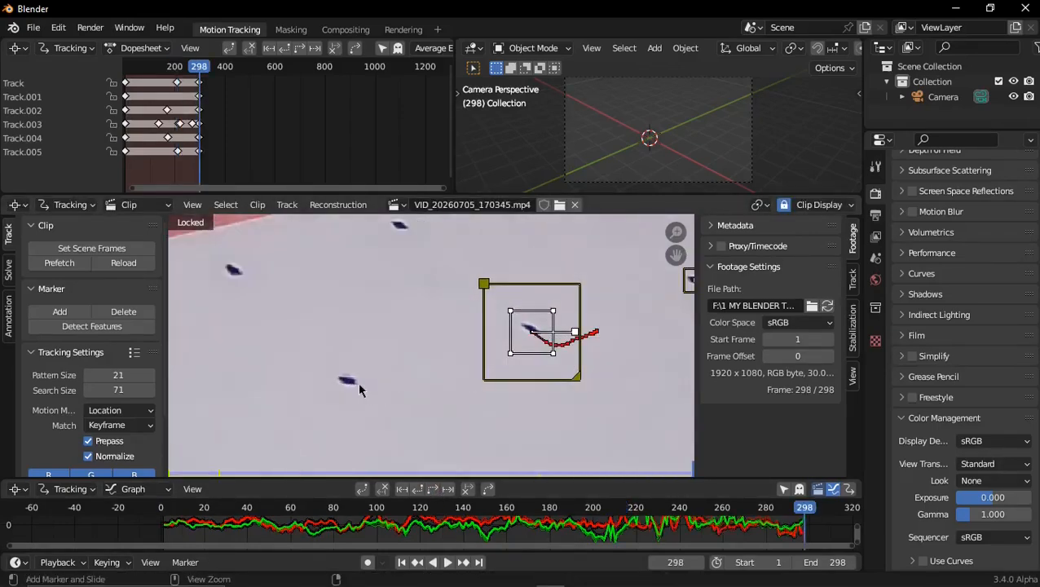
Add a marker at frame 1 on the middle row's third dot from the right and track it to frame 298, enlarging its pattern area where tracking stops
{"action": "key", "text": "shift+Left"}
{"action": "left_click", "coordinate": [369, 277], "text": "ctrl"}
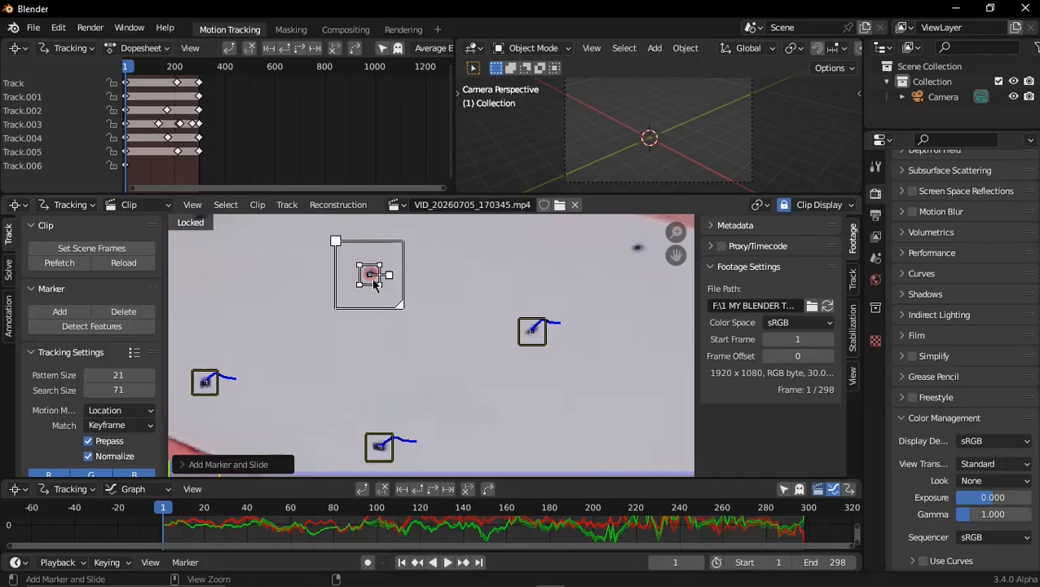
{"action": "key", "text": "ctrl+t"}
{"action": "key", "text": "Left"}
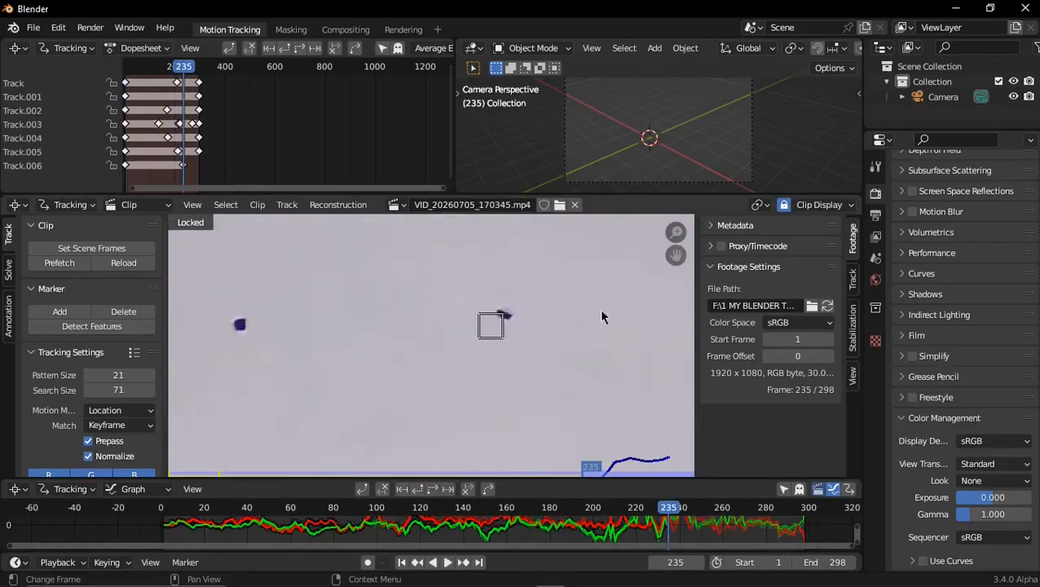
{"action": "key", "text": "s"}
{"action": "left_click", "coordinate": [599, 294]}
{"action": "key", "text": "ctrl+t"}
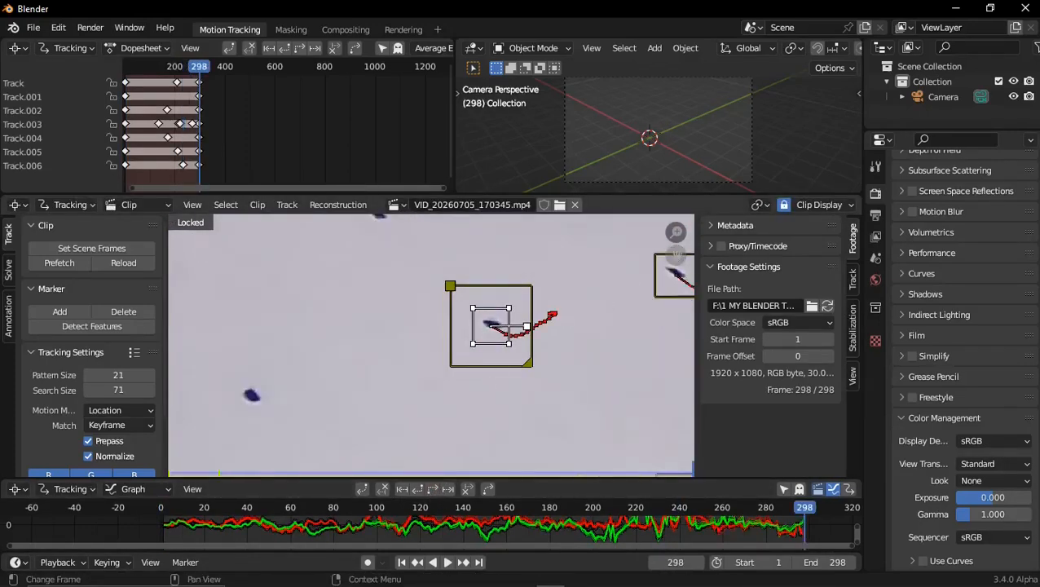
Add a marker at frame 1 on the middle row's leftmost dot and track it to frame 298, enlarging its pattern area at frame 220
{"action": "key", "text": "shift+Left"}
{"action": "scroll", "coordinate": [660, 282], "scroll_direction": "up", "scroll_amount": 1}
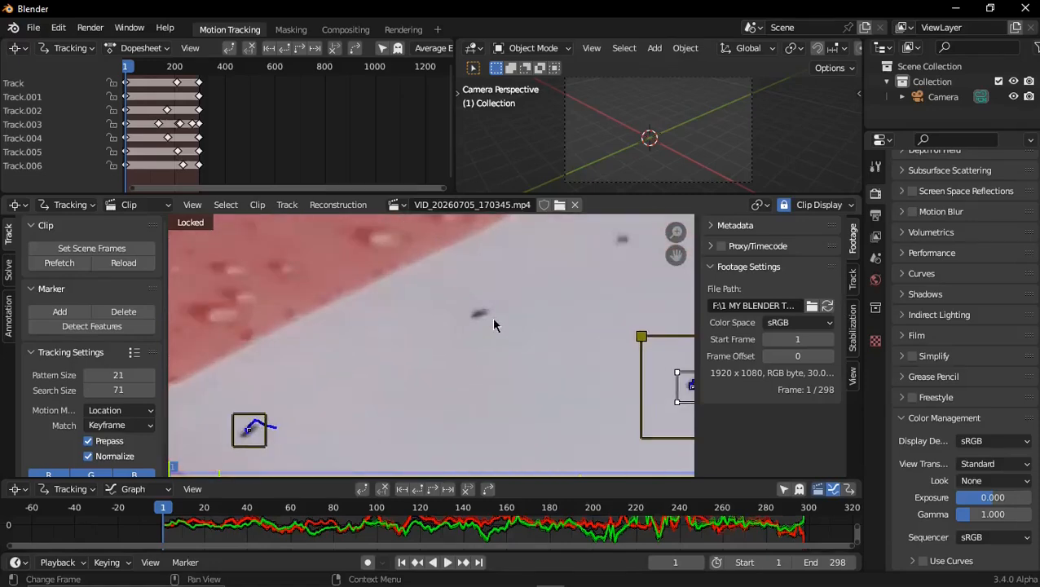
{"action": "left_click", "coordinate": [479, 315], "text": "ctrl"}
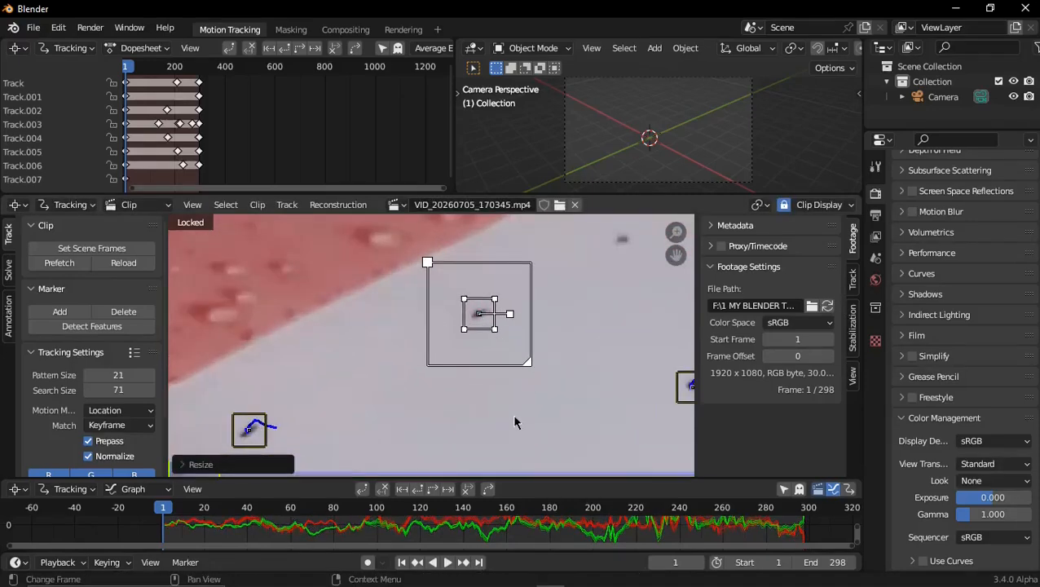
{"action": "left_click", "coordinate": [446, 488]}
{"action": "key", "text": "s"}
{"action": "left_click", "coordinate": [434, 525]}
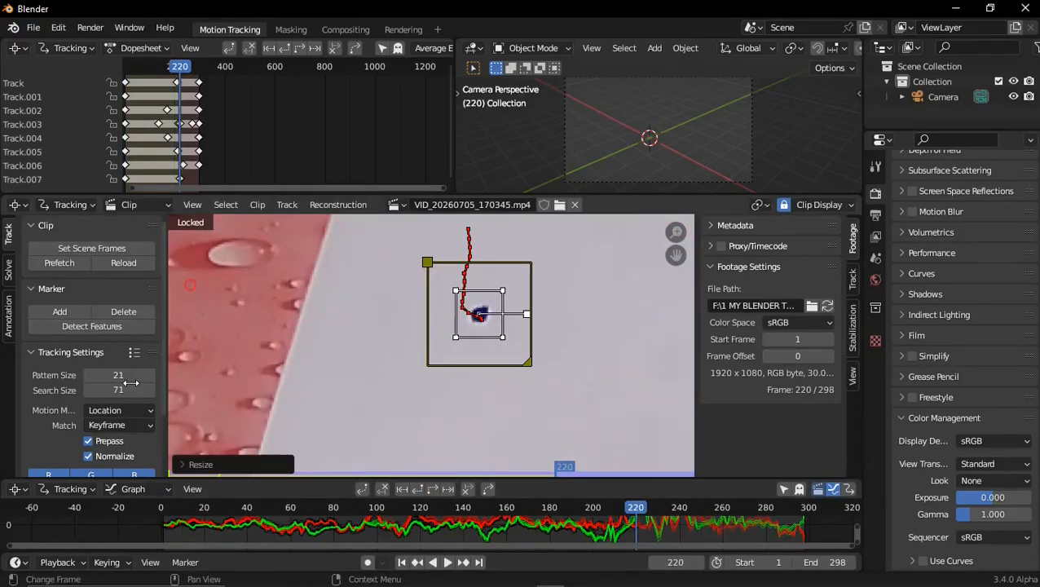
{"action": "left_click", "coordinate": [448, 488]}
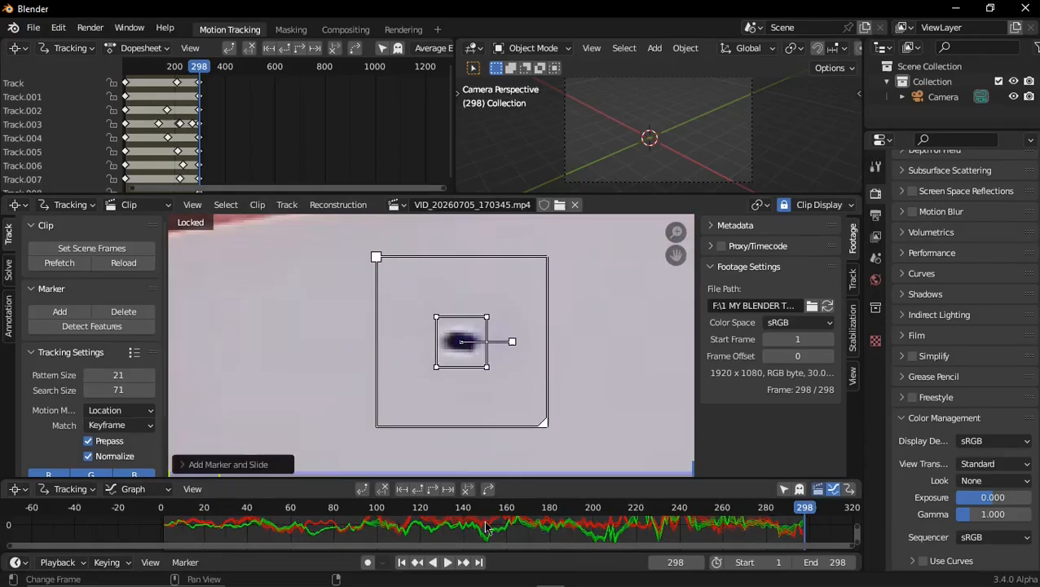
Track the back row's leftmost marker backward from frame 298, and add a scaled marker at frame 1 on the adjacent back-row dot and track it forward
{"action": "key", "text": "shift+Left"}
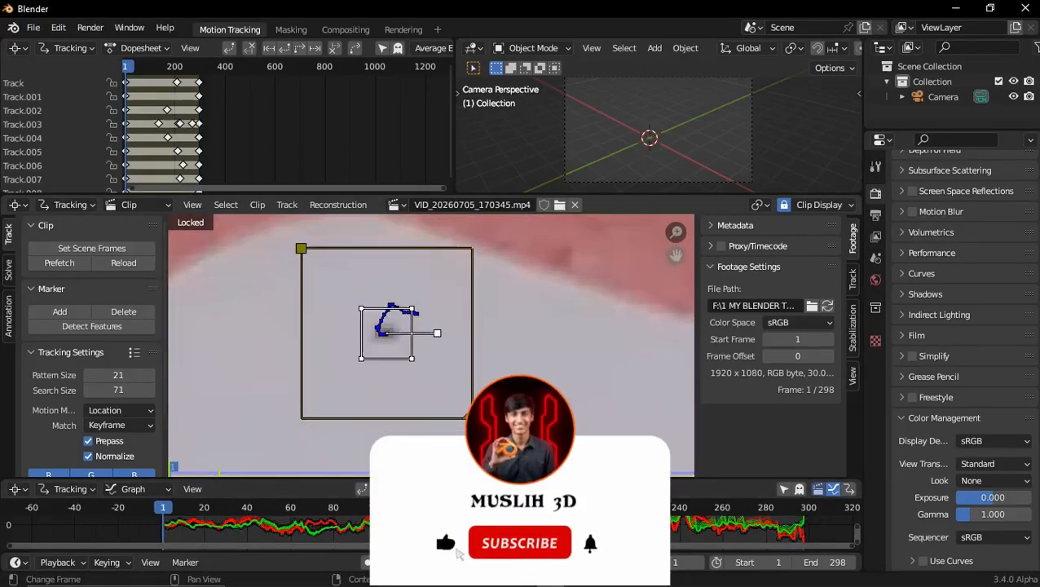
{"action": "left_click", "coordinate": [567, 375], "text": "ctrl"}
{"action": "key", "text": "s"}
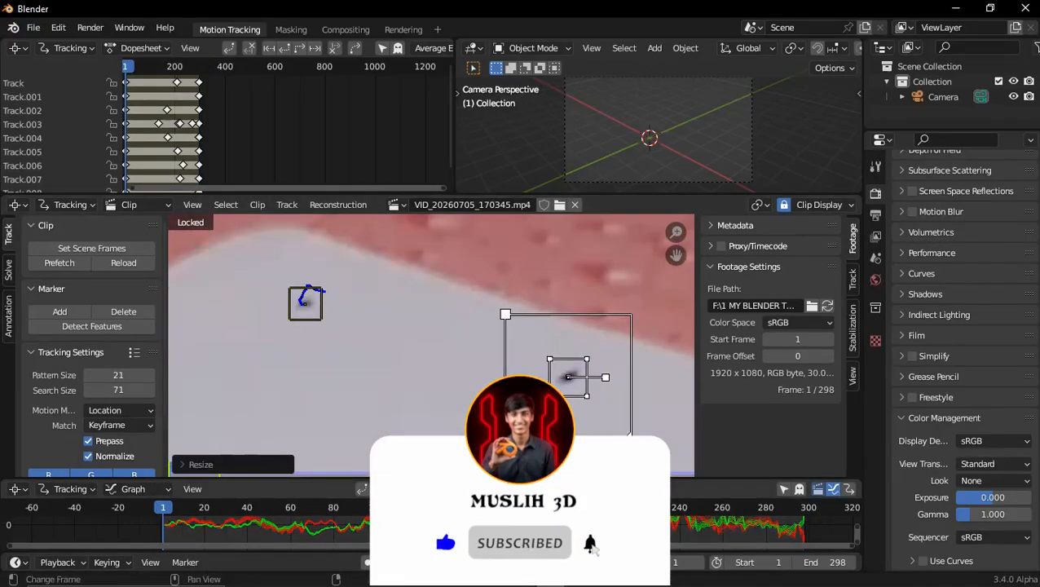
{"action": "key", "text": "ctrl+t"}
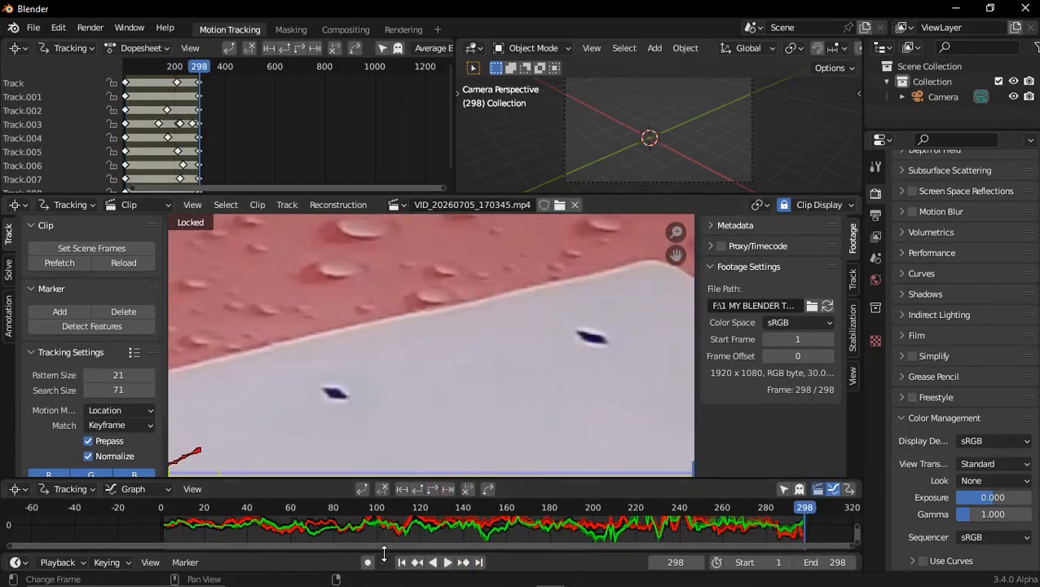
Add a marker at frame 1 on the back row's third dot from the left and track it forward, enlarging its pattern area at frame 224
{"action": "left_click", "coordinate": [401, 561]}
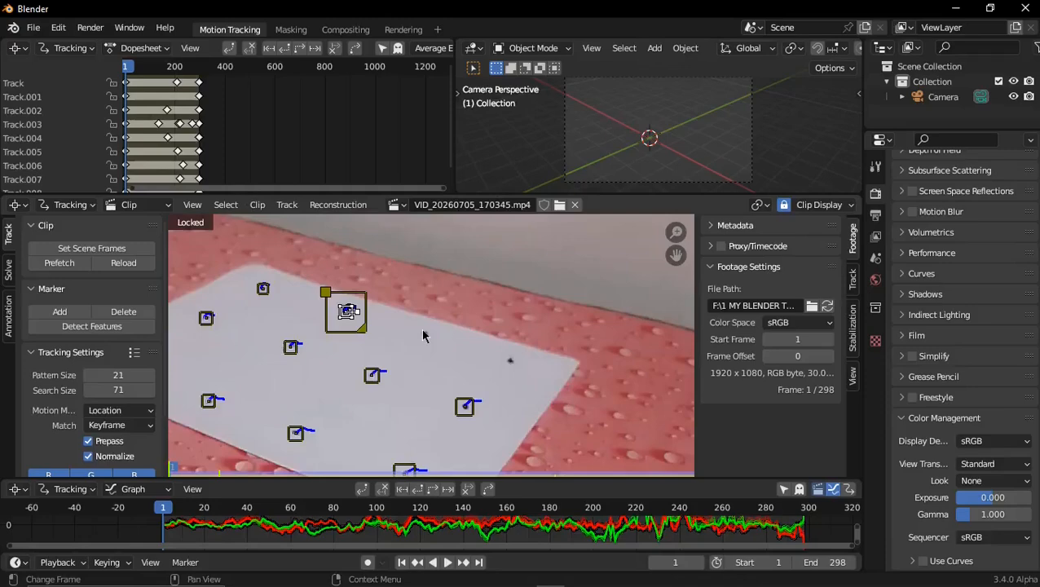
{"action": "scroll", "coordinate": [423, 335], "scroll_direction": "up", "scroll_amount": 4}
{"action": "left_click", "coordinate": [405, 297], "text": "ctrl"}
{"action": "left_click", "coordinate": [435, 492]}
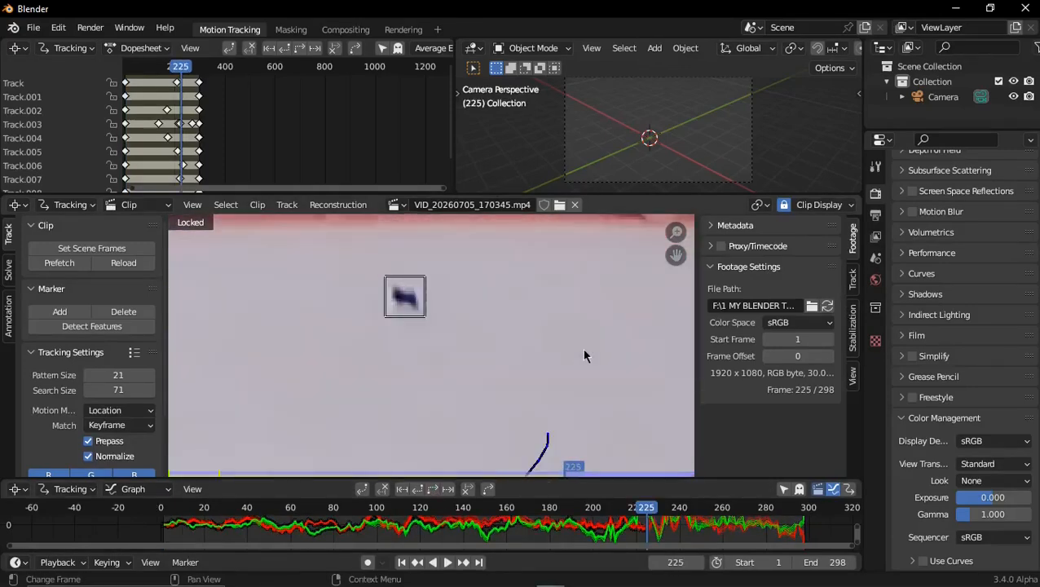
{"action": "key", "text": "Left"}
{"action": "key", "text": "s"}
{"action": "left_click", "coordinate": [668, 387]}
{"action": "left_click", "coordinate": [431, 490]}
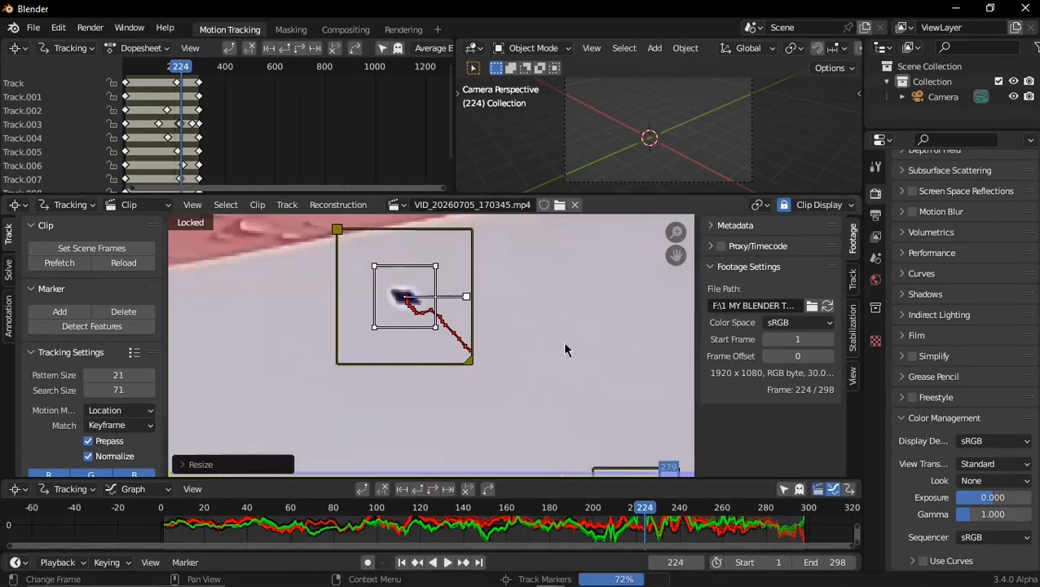
Add a marker at frame 1 on the last untracked dot at the back row's right end, scale it, and track it forward to frame 298
{"action": "scroll", "coordinate": [503, 361], "scroll_direction": "down", "scroll_amount": 4}
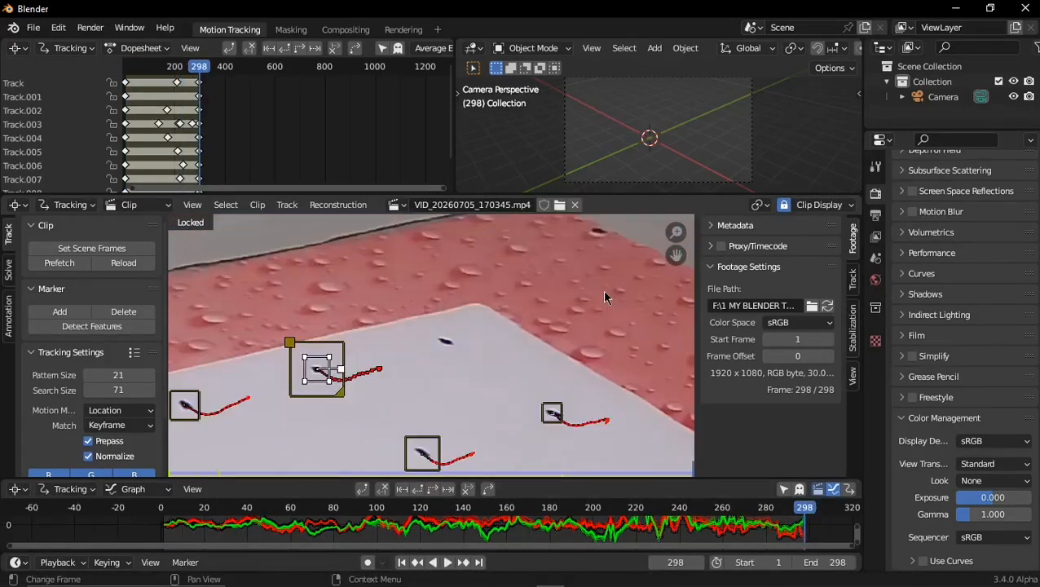
{"action": "left_click", "coordinate": [402, 562]}
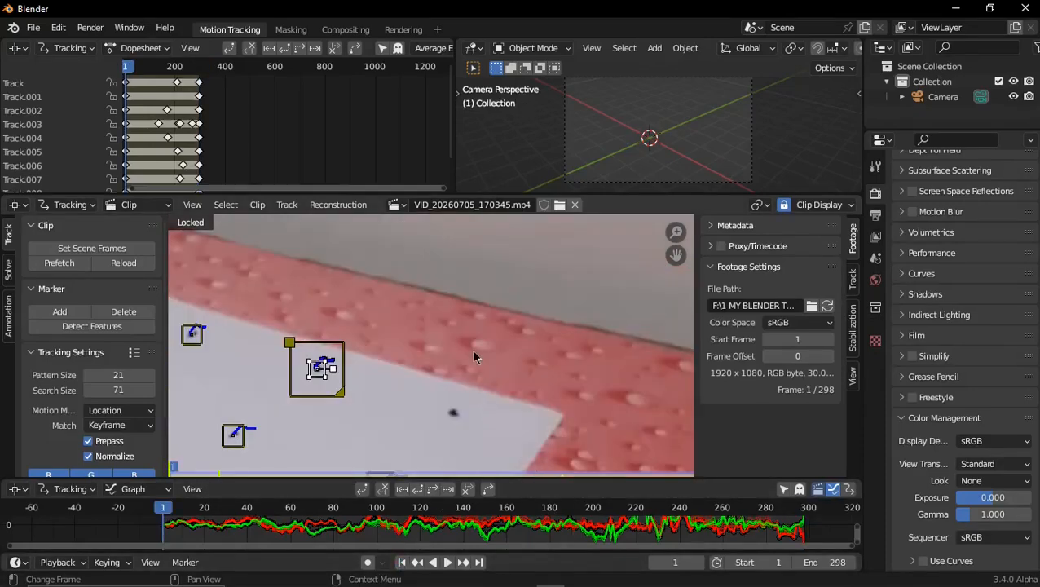
{"action": "left_click_drag", "start_coordinate": [672, 255], "coordinate": [669, 198]}
{"action": "scroll", "coordinate": [492, 341], "scroll_direction": "up", "scroll_amount": 2}
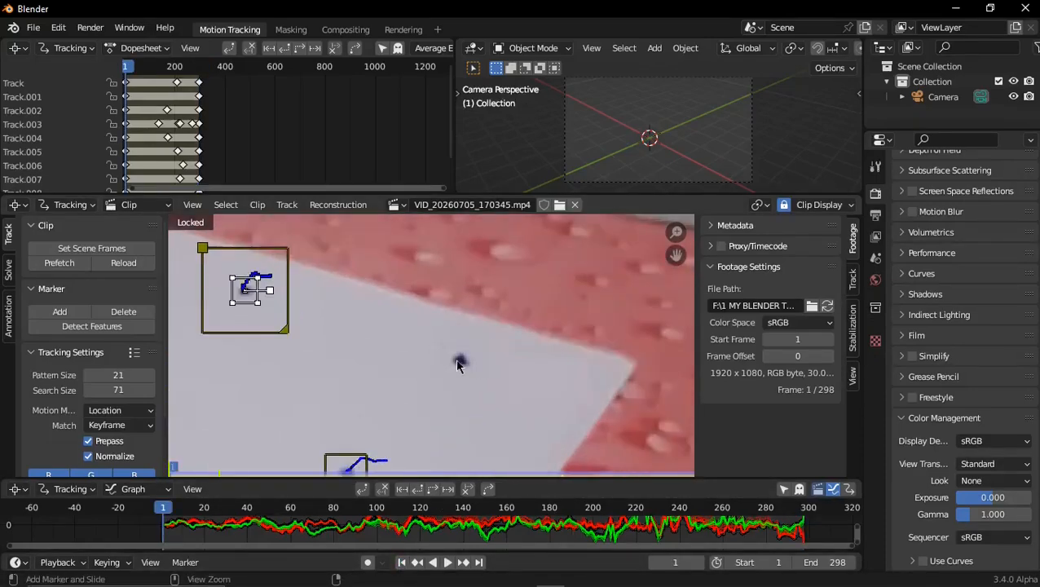
{"action": "left_click", "coordinate": [461, 363], "text": "ctrl"}
{"action": "key", "text": "s"}
{"action": "key", "text": "s"}
{"action": "left_click", "coordinate": [534, 407]}
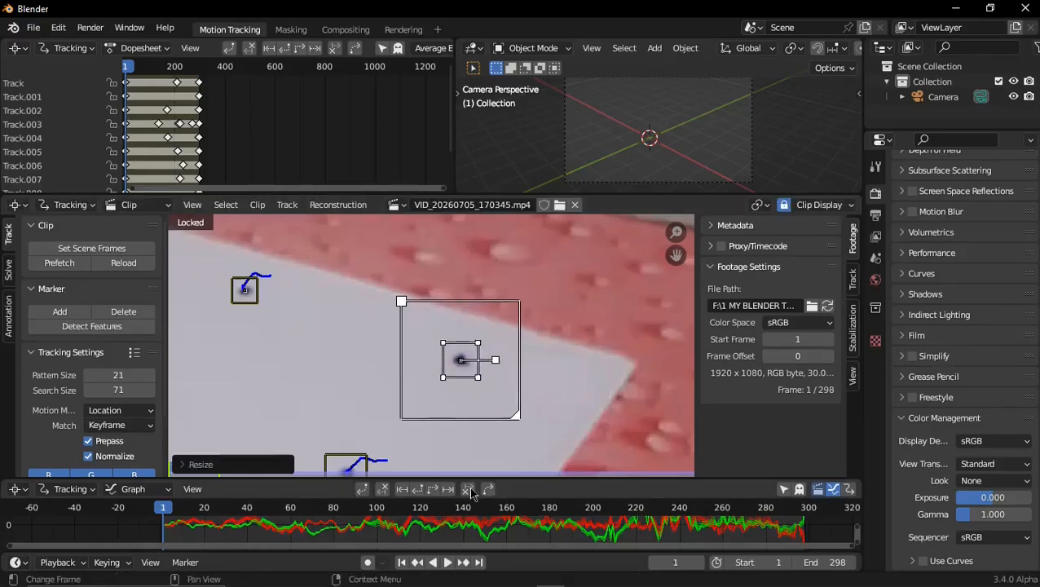
{"action": "left_click", "coordinate": [433, 491]}
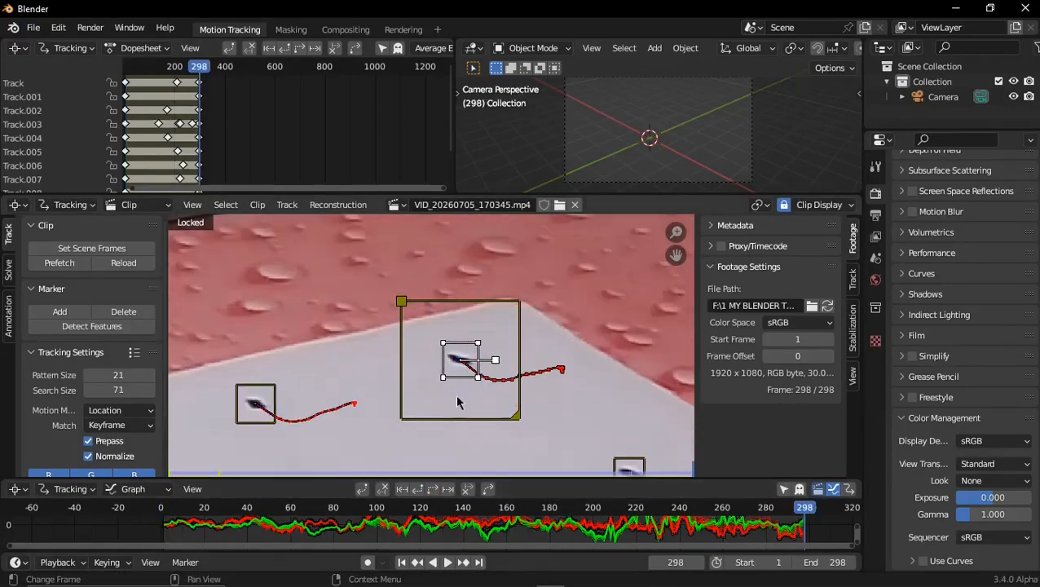
Enable refinement of focal length, optical center and radial distortion, and solve the camera motion
{"action": "scroll", "coordinate": [478, 377], "scroll_direction": "down", "scroll_amount": 5}
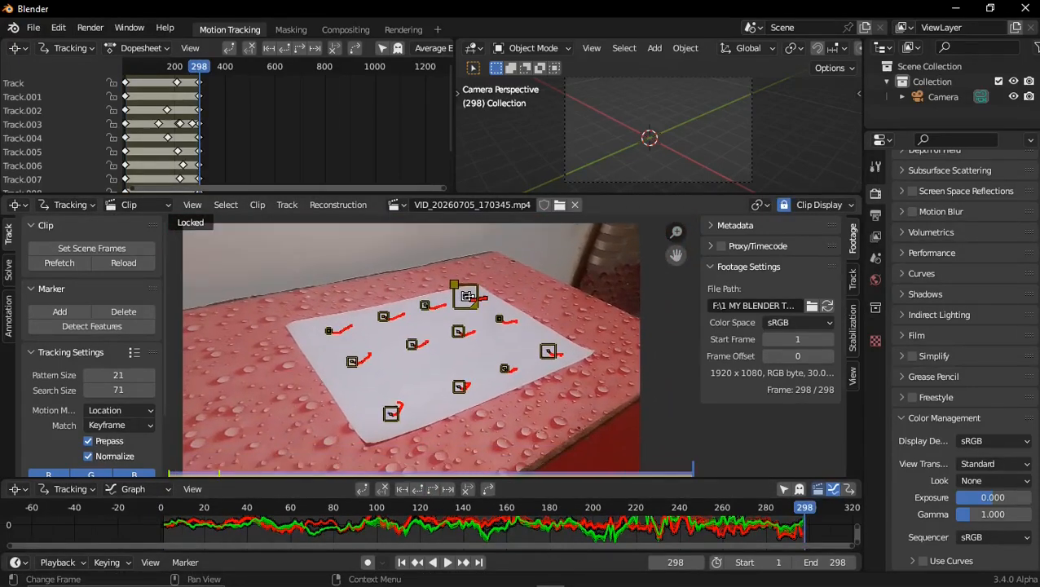
{"action": "middle_click_drag", "start_coordinate": [492, 295], "coordinate": [512, 323]}
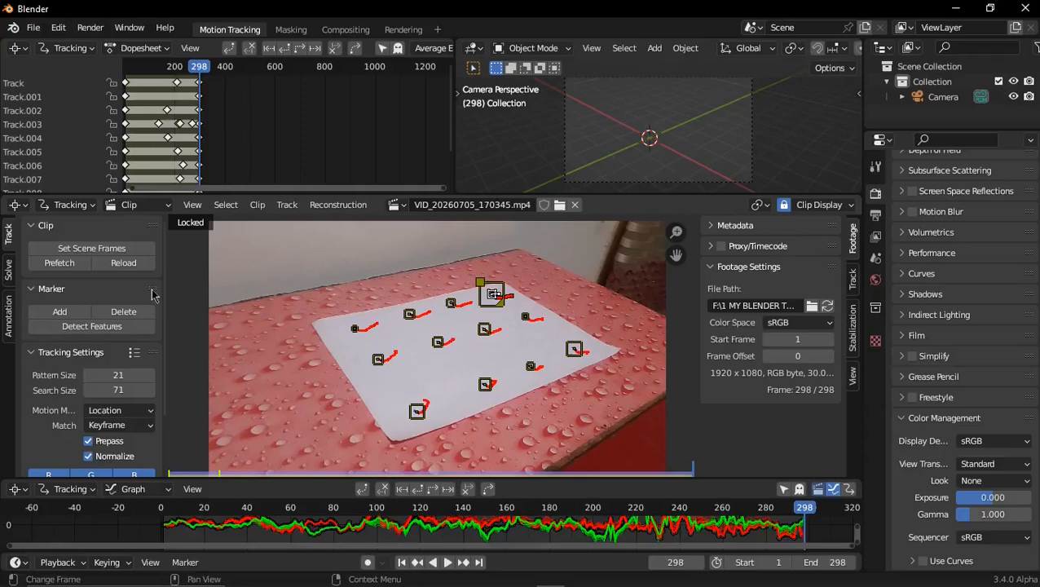
{"action": "left_click", "coordinate": [10, 269]}
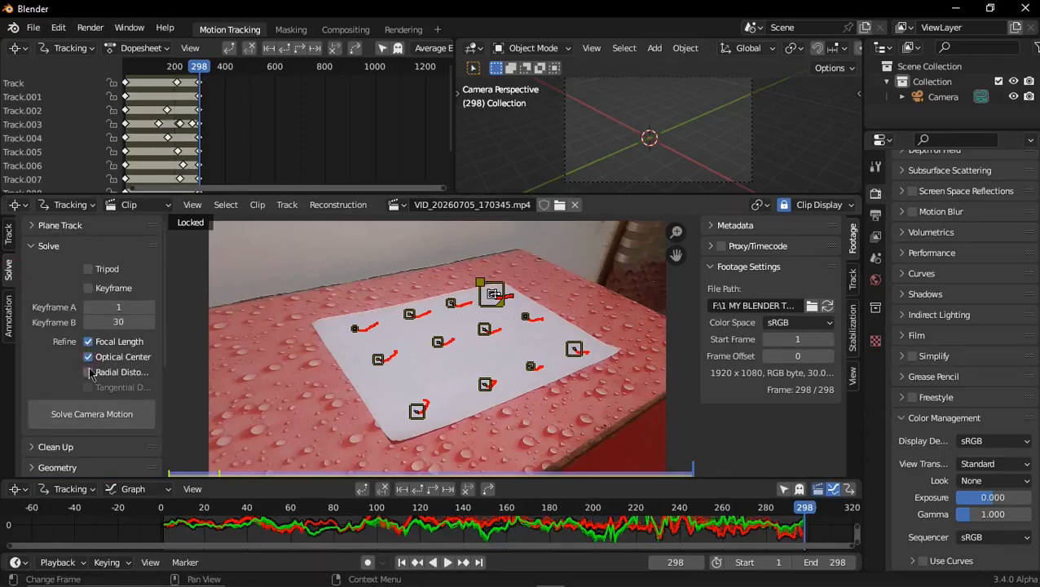
{"action": "left_click", "coordinate": [107, 420]}
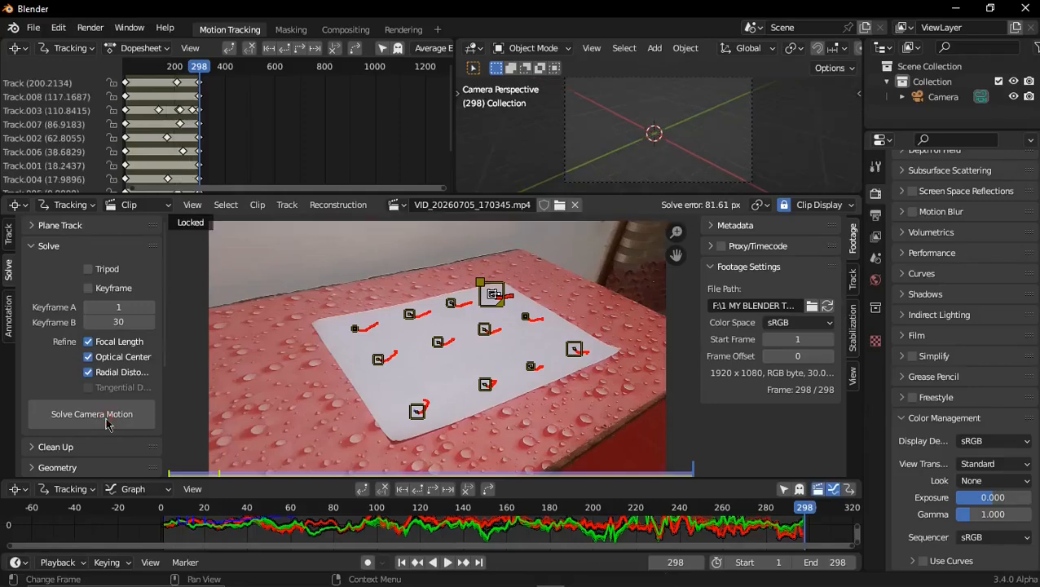
Filter the tracks to select the problematic ones, with the Track Threshold set to 6.53
{"action": "scroll", "coordinate": [72, 373], "scroll_direction": "down", "scroll_amount": 3}
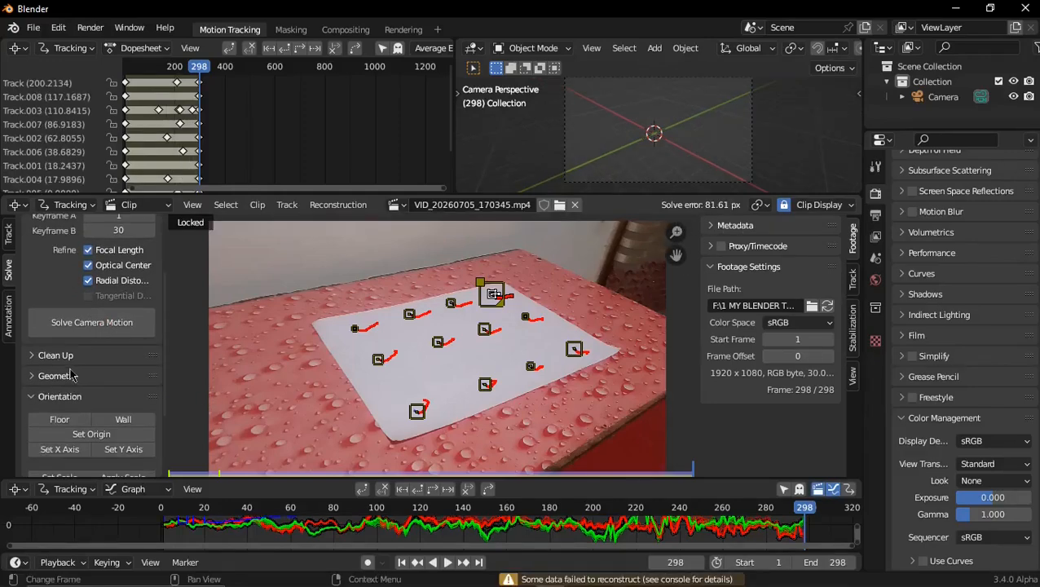
{"action": "left_click", "coordinate": [55, 355]}
{"action": "scroll", "coordinate": [71, 359], "scroll_direction": "down", "scroll_amount": 2}
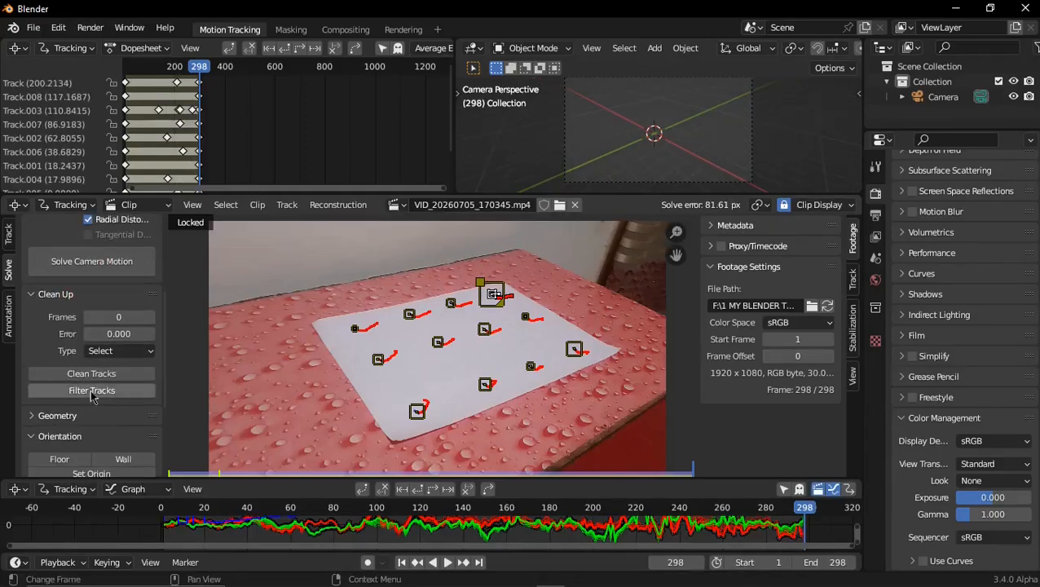
{"action": "left_click", "coordinate": [92, 390]}
{"action": "left_click", "coordinate": [225, 470]}
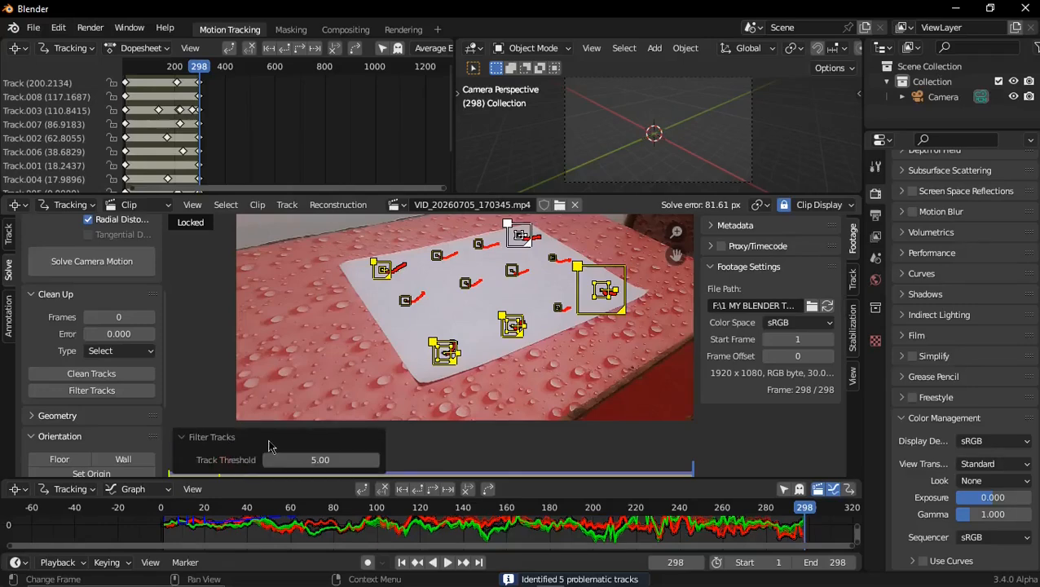
{"action": "left_click_drag", "start_coordinate": [321, 460], "coordinate": [351, 459]}
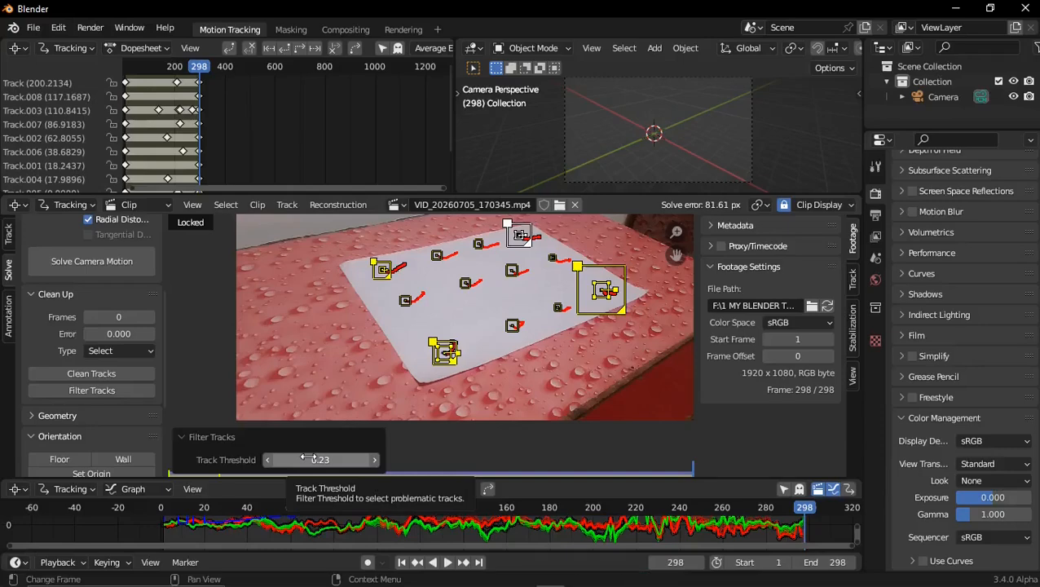
{"action": "left_click_drag", "start_coordinate": [321, 460], "coordinate": [333, 460]}
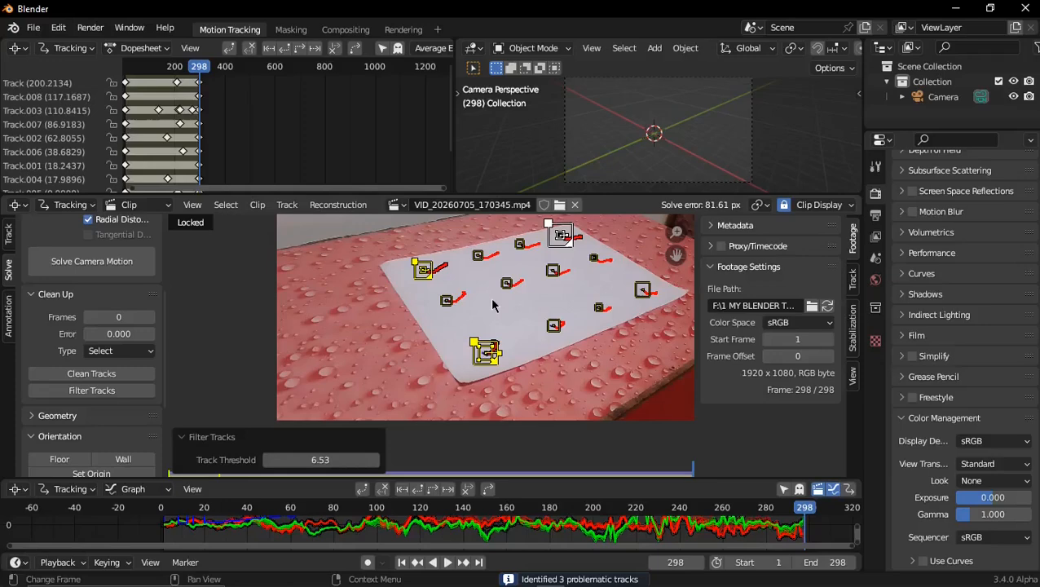
Delete the selected problematic tracks and solve the camera motion again
{"action": "key", "text": "x"}
{"action": "left_click", "coordinate": [492, 305]}
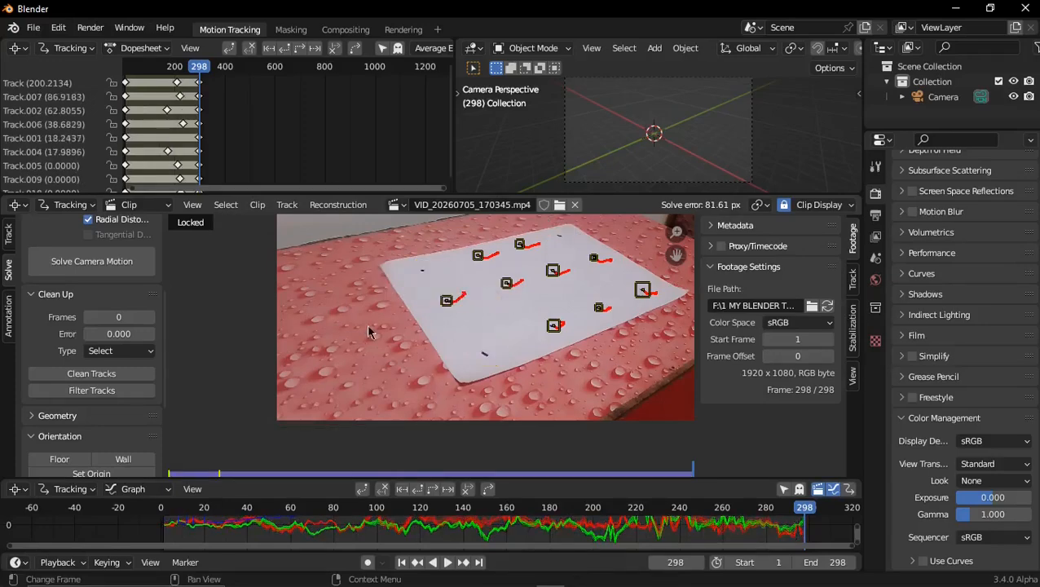
{"action": "left_click", "coordinate": [92, 261]}
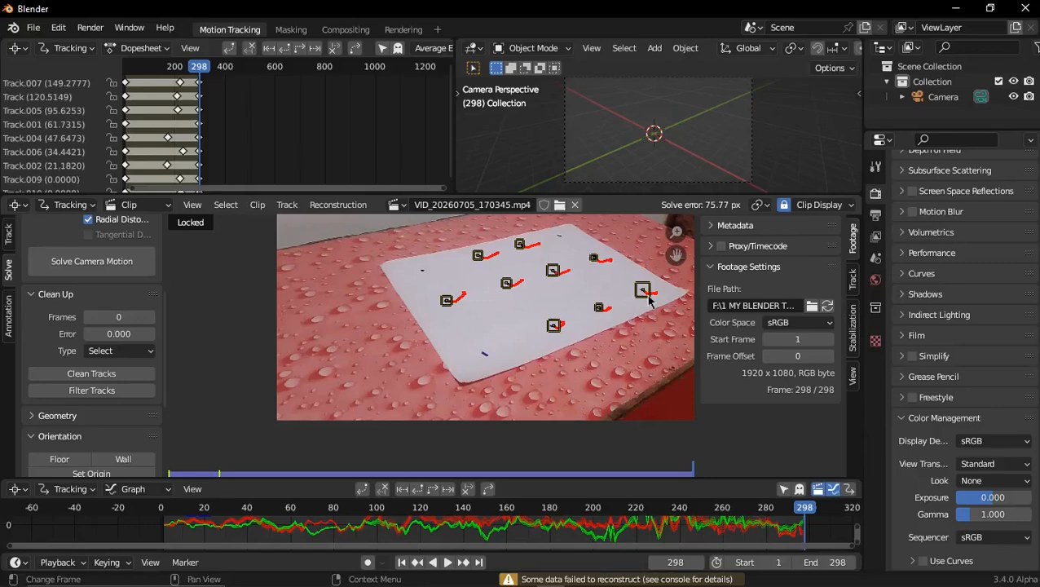
Filter the remaining tracks for problematic ones again, with the Track Threshold set to 5.87
{"action": "left_click", "coordinate": [103, 391]}
{"action": "mouse_move", "coordinate": [324, 460]}
{"action": "left_mouse_down"}
{"action": "mouse_move", "coordinate": [336, 460]}
{"action": "mouse_move", "coordinate": [313, 460]}
{"action": "mouse_move", "coordinate": [338, 459]}
{"action": "mouse_move", "coordinate": [322, 460]}
{"action": "left_mouse_up"}
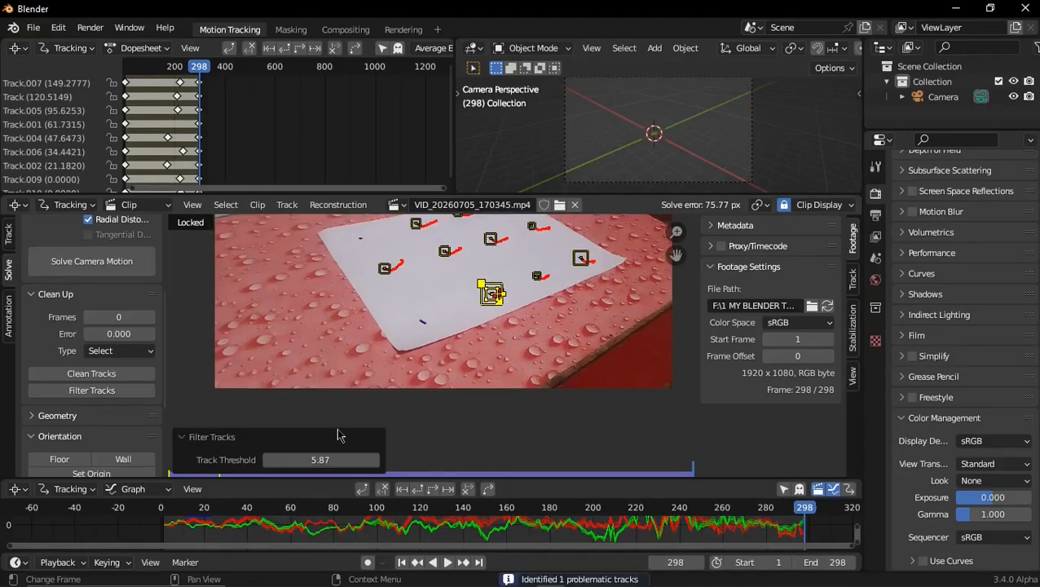
Delete the selected problematic track and solve the camera motion once more
{"action": "key", "text": "Delete"}
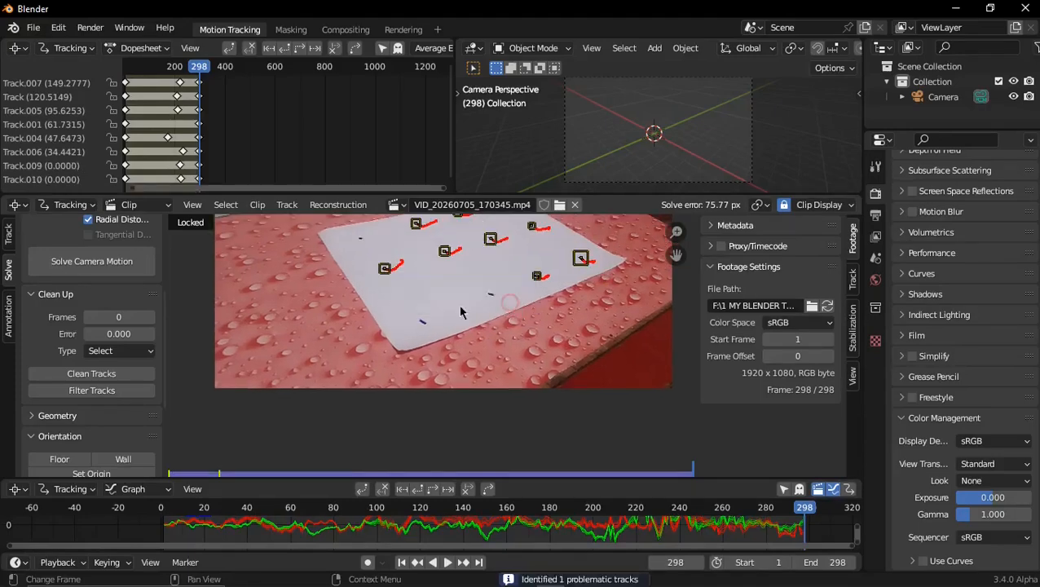
{"action": "left_click", "coordinate": [119, 268]}
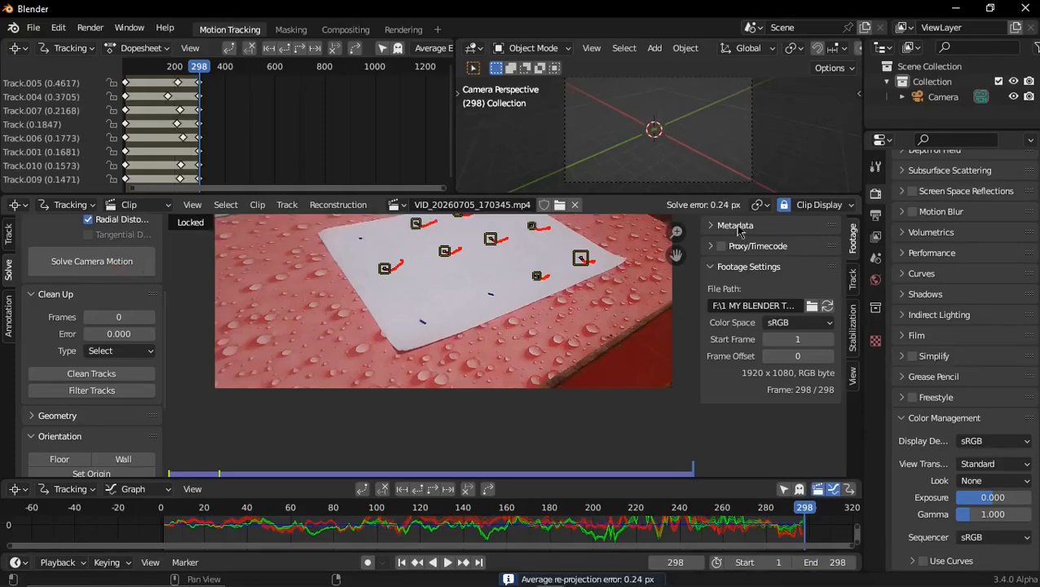
{"action": "left_click_drag", "start_coordinate": [676, 255], "coordinate": [666, 300]}
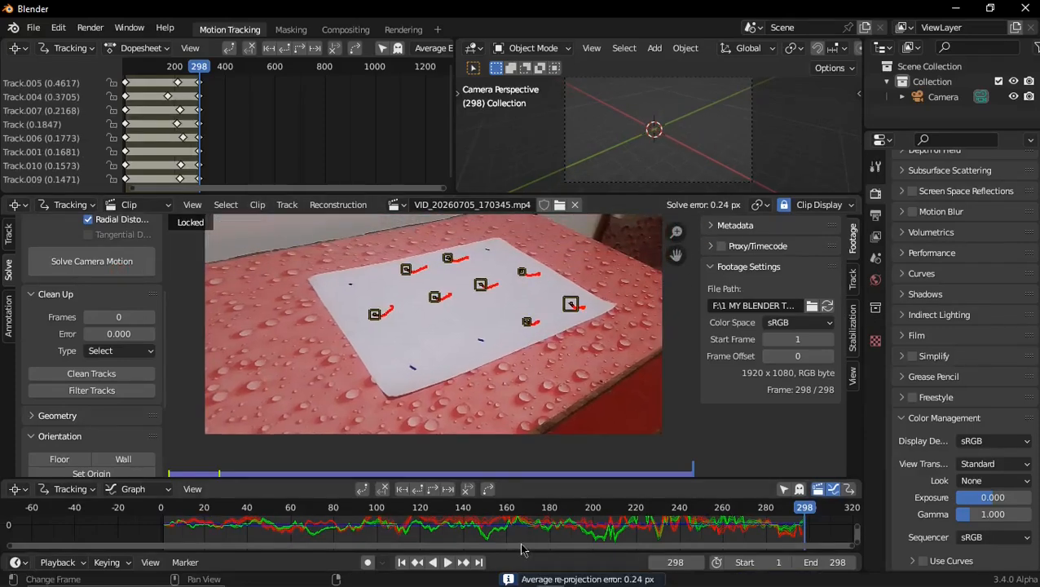
Set up the tracking scene from the solved clip and preview the animation through the camera in an enlarged 3D view
{"action": "scroll", "coordinate": [91, 367], "scroll_direction": "down", "scroll_amount": 5}
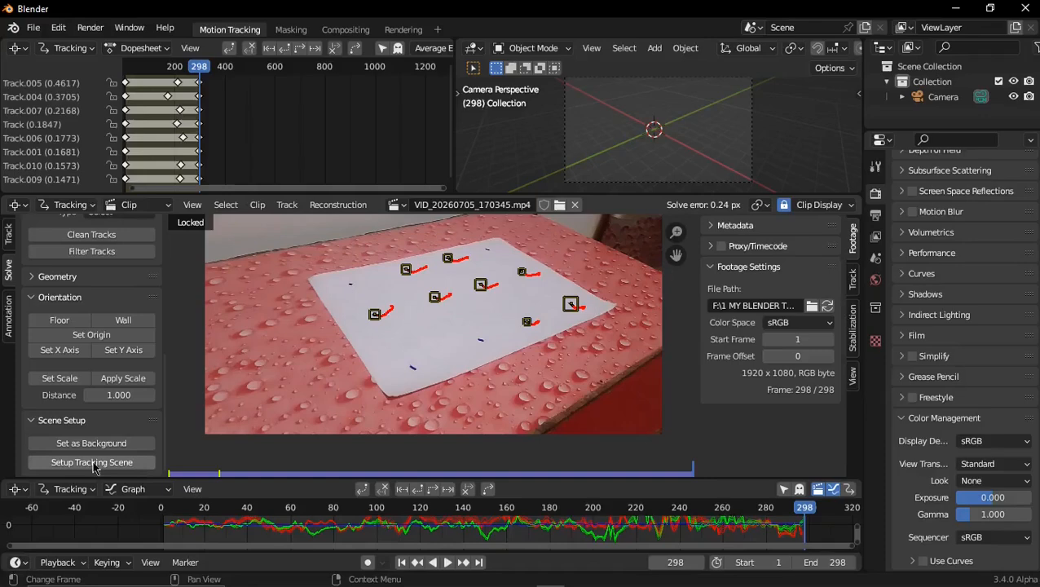
{"action": "left_click", "coordinate": [92, 462]}
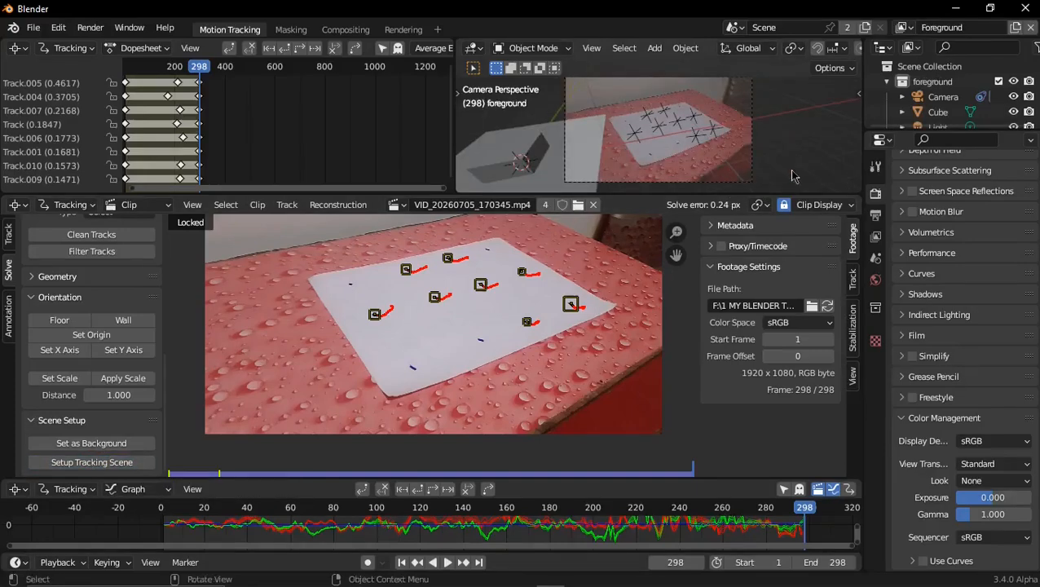
{"action": "key", "text": "ctrl+space"}
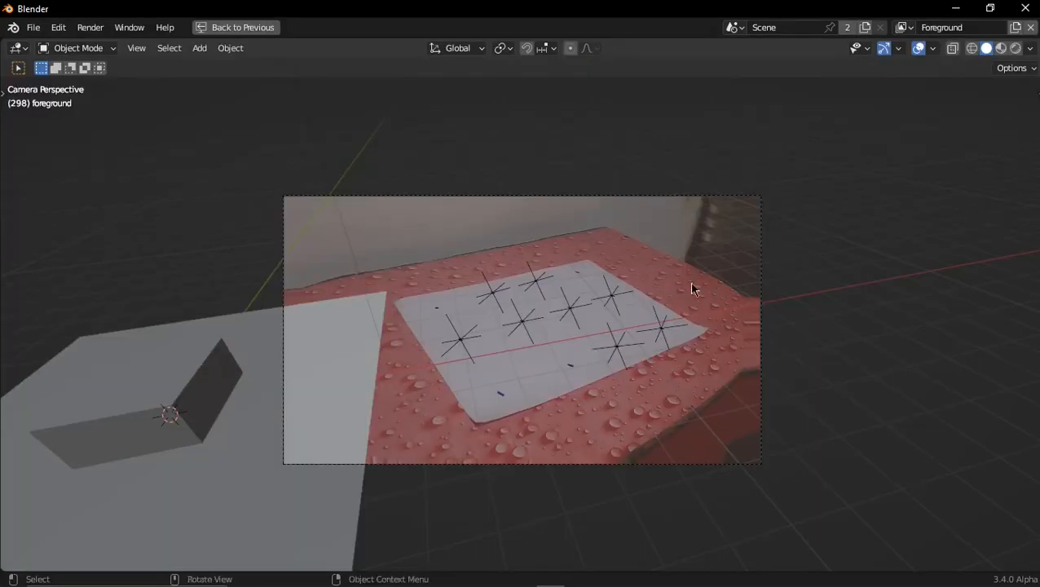
{"action": "key", "text": "space"}
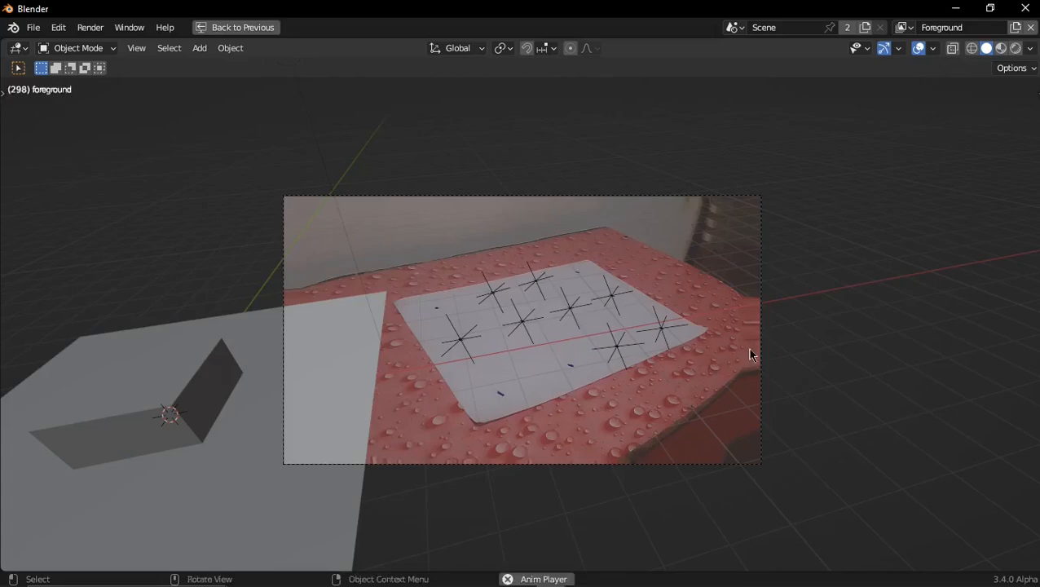
{"action": "key", "text": "space"}
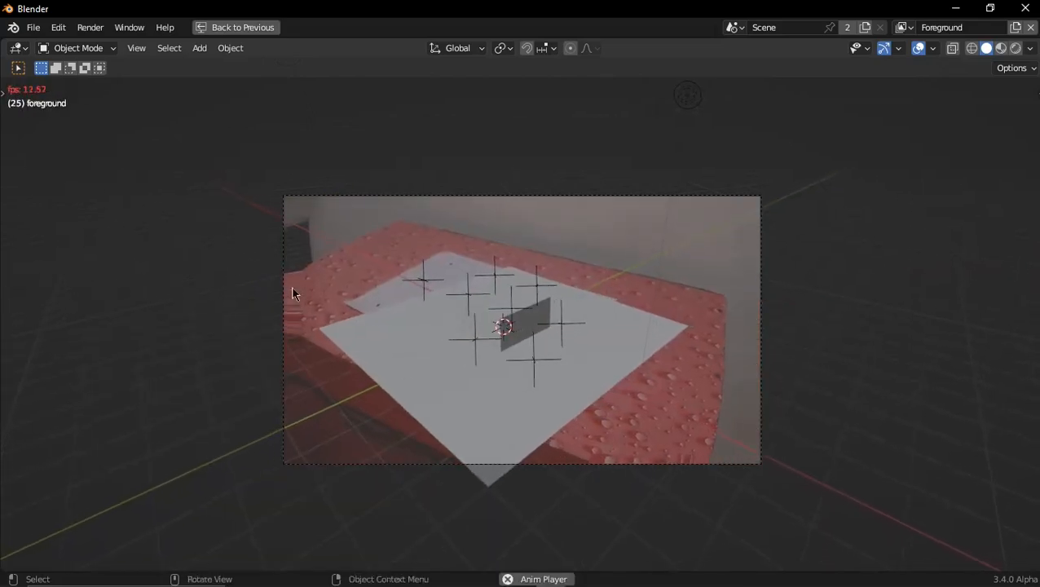
{"action": "key", "text": "space"}
{"action": "key", "text": "ctrl+space"}
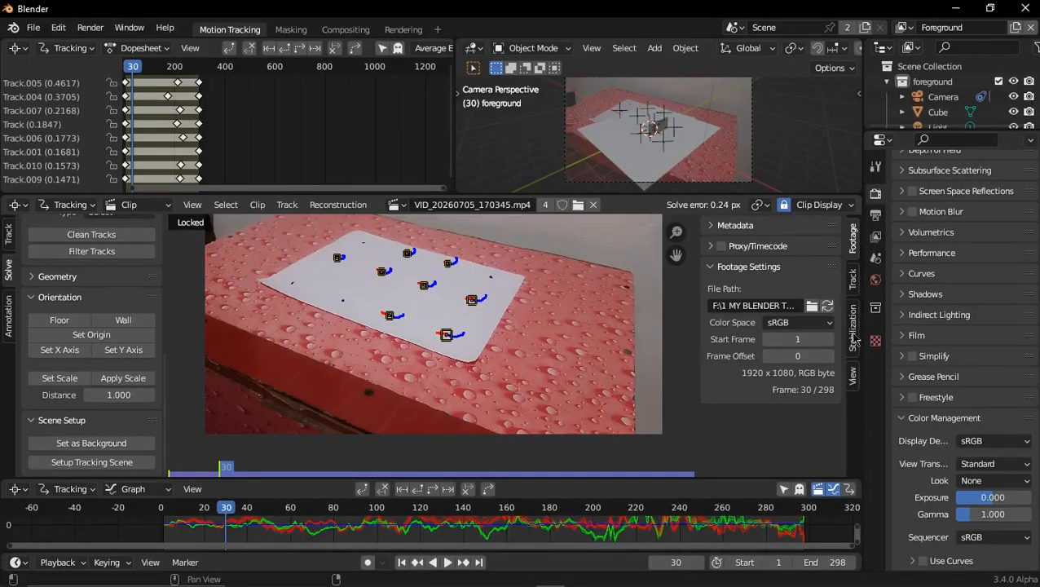
Set the focal length in the clip's camera lens settings to 100 mm
{"action": "left_click", "coordinate": [853, 279]}
{"action": "left_click", "coordinate": [734, 335]}
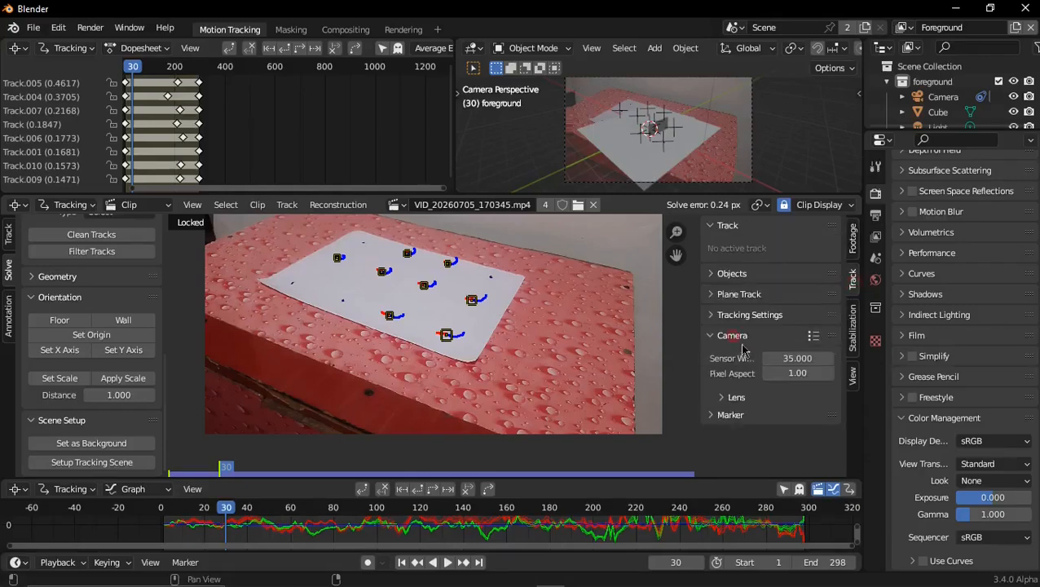
{"action": "left_click", "coordinate": [737, 398]}
{"action": "scroll", "coordinate": [766, 367], "scroll_direction": "down", "scroll_amount": 4}
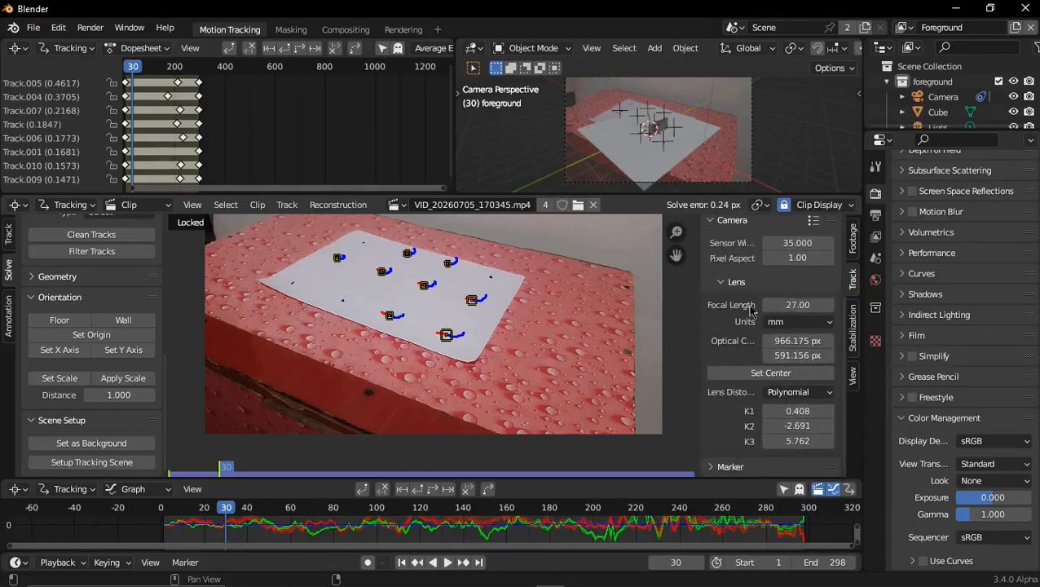
{"action": "left_click", "coordinate": [798, 305]}
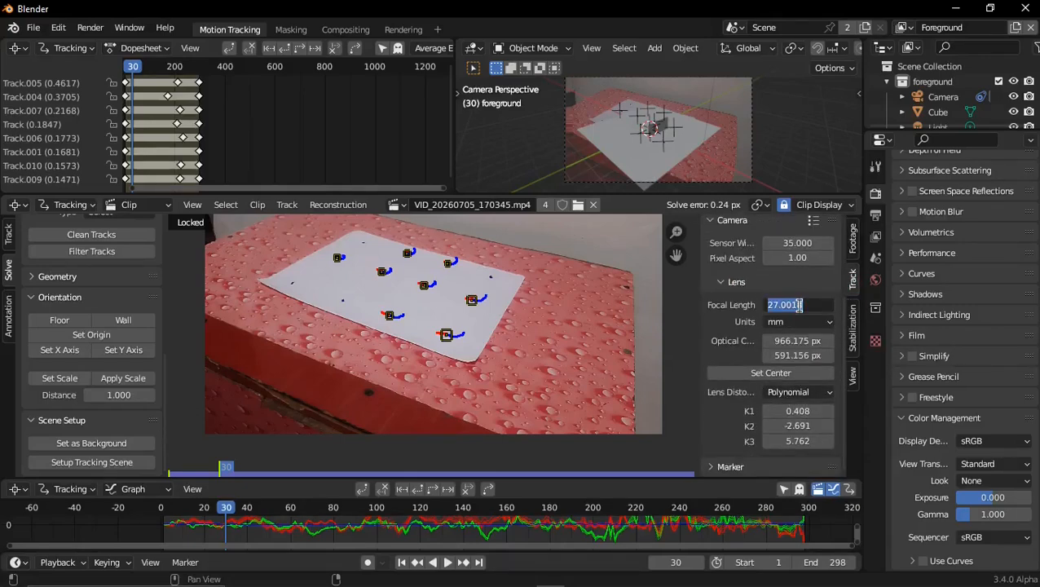
{"action": "type", "text": "100"}
{"action": "key", "text": "Return"}
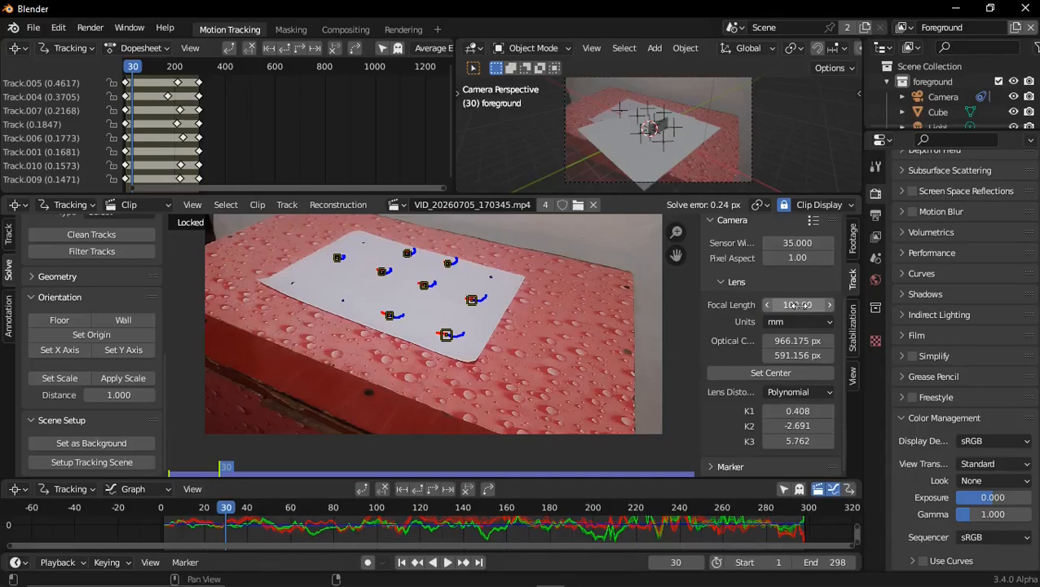
Raise the opacity of the scene camera's background footage to 1.000
{"action": "key", "text": "ctrl+space"}
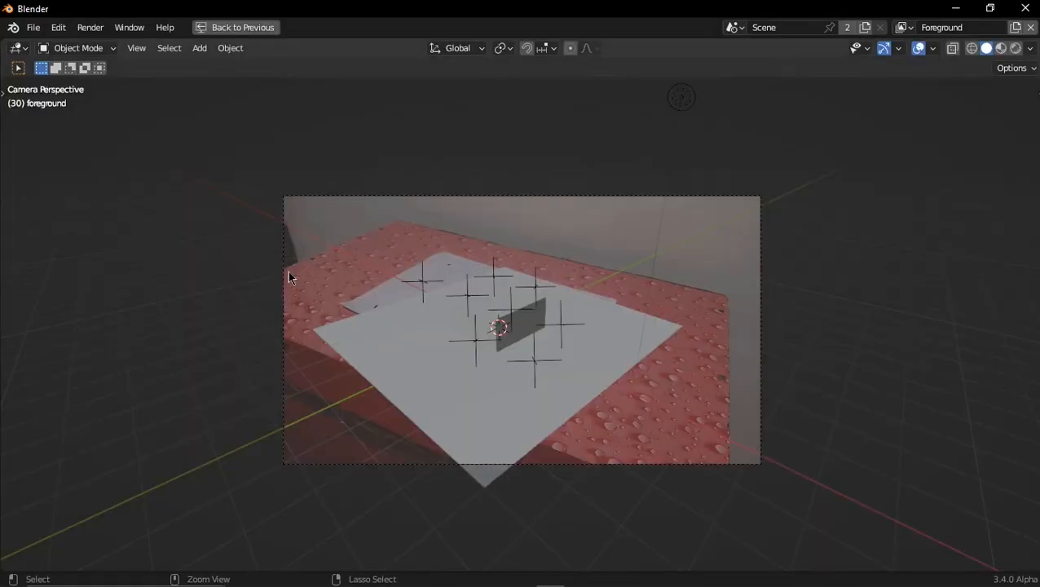
{"action": "key", "text": "ctrl+space"}
{"action": "left_click", "coordinate": [875, 398]}
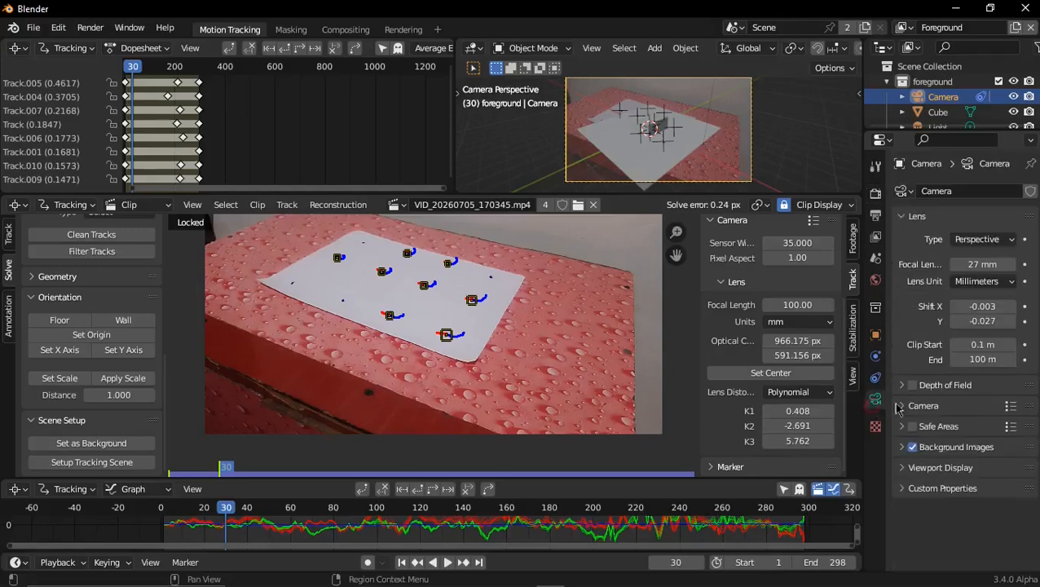
{"action": "left_click", "coordinate": [943, 450]}
{"action": "scroll", "coordinate": [982, 501], "scroll_direction": "down", "scroll_amount": 3}
{"action": "scroll", "coordinate": [982, 510], "scroll_direction": "down", "scroll_amount": 5}
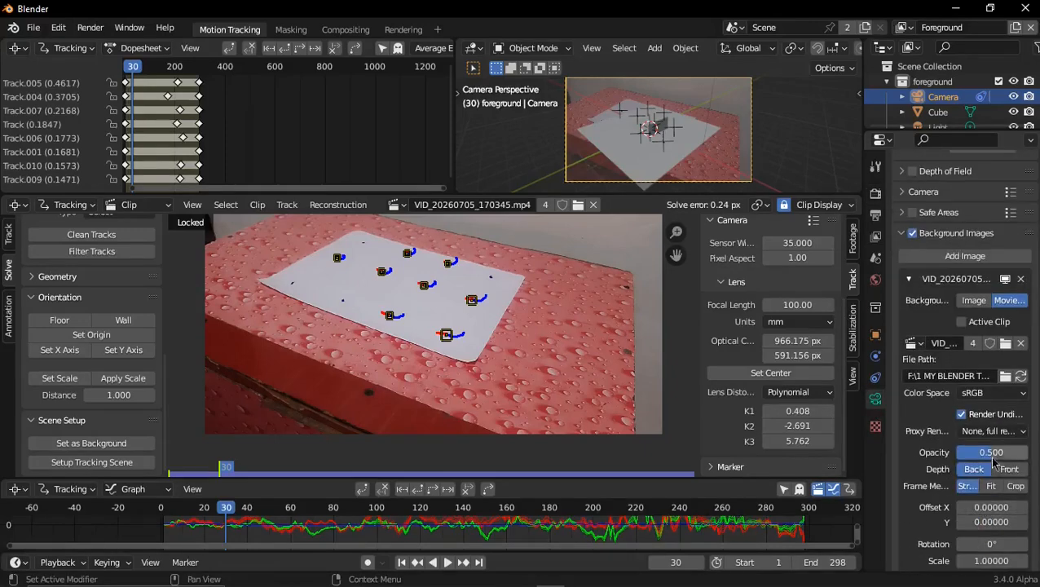
{"action": "left_click_drag", "start_coordinate": [985, 459], "coordinate": [1030, 457]}
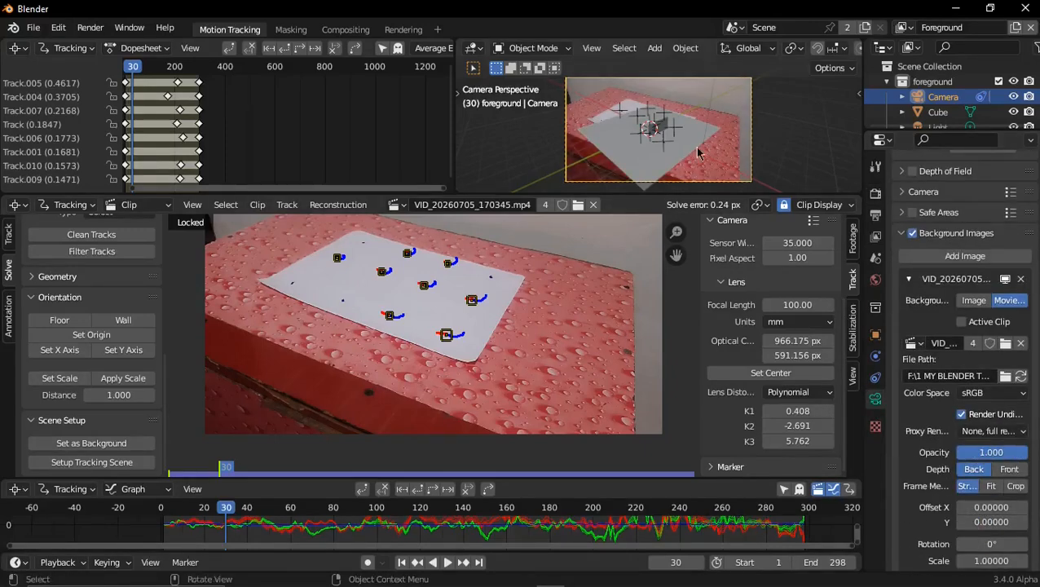
Set the track at the centre of the paper as the scene origin
{"action": "scroll", "coordinate": [453, 322], "scroll_direction": "up", "scroll_amount": 5}
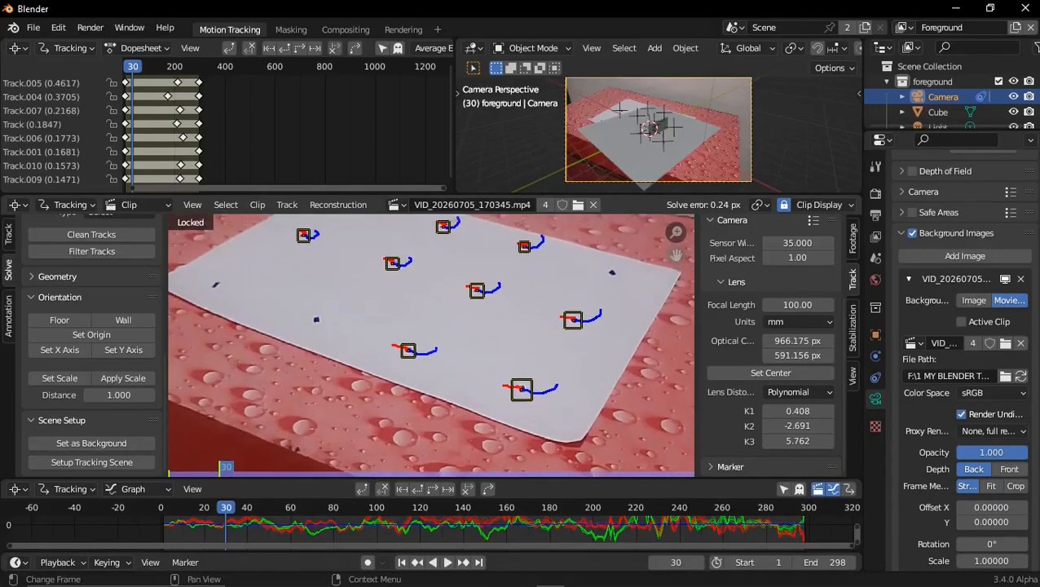
{"action": "middle_click_drag", "start_coordinate": [471, 275], "coordinate": [478, 314]}
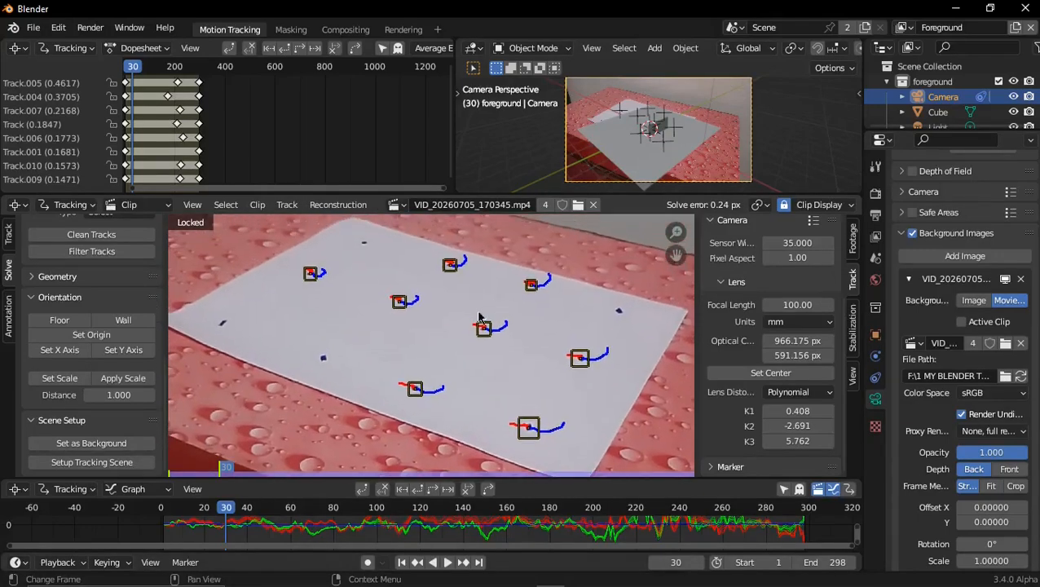
{"action": "left_click", "coordinate": [482, 330]}
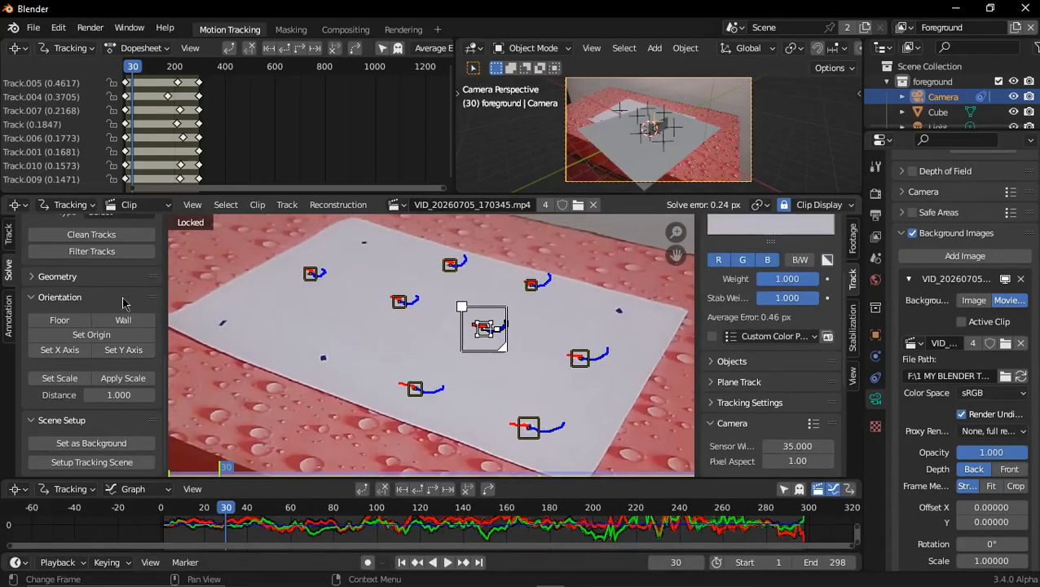
{"action": "scroll", "coordinate": [123, 310], "scroll_direction": "up", "scroll_amount": 3}
{"action": "scroll", "coordinate": [114, 330], "scroll_direction": "down", "scroll_amount": 3}
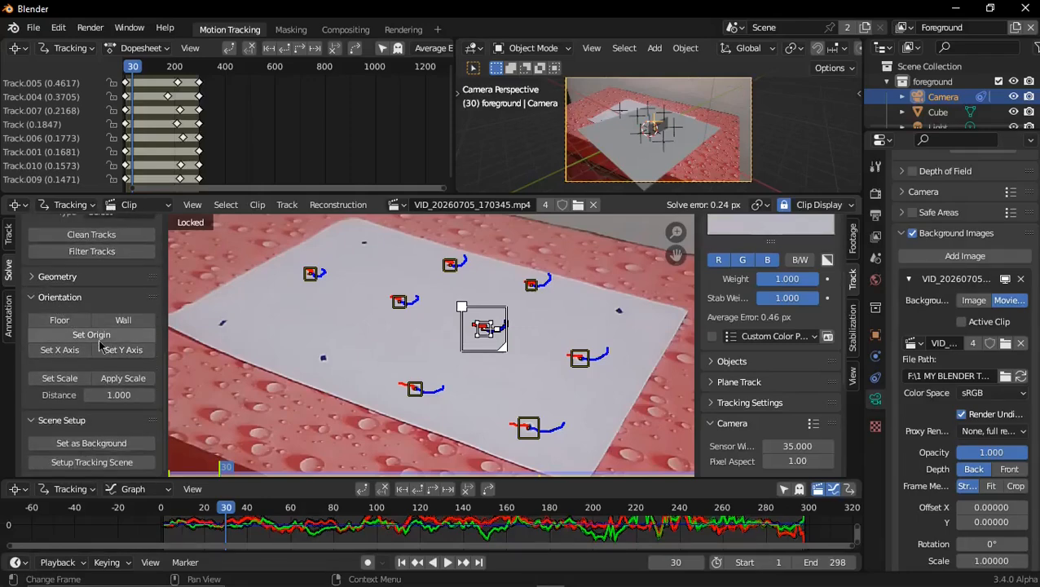
{"action": "left_click", "coordinate": [97, 337]}
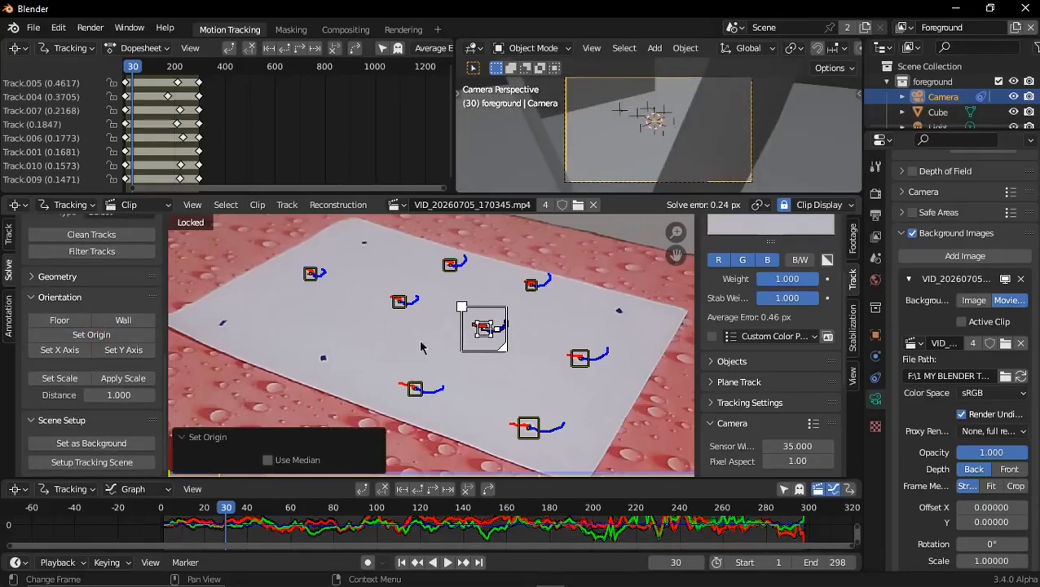
Add the track up and to the left of the origin track to the selection and set the scene scale with a distance of 1.510
{"action": "left_click", "coordinate": [398, 304], "text": "shift"}
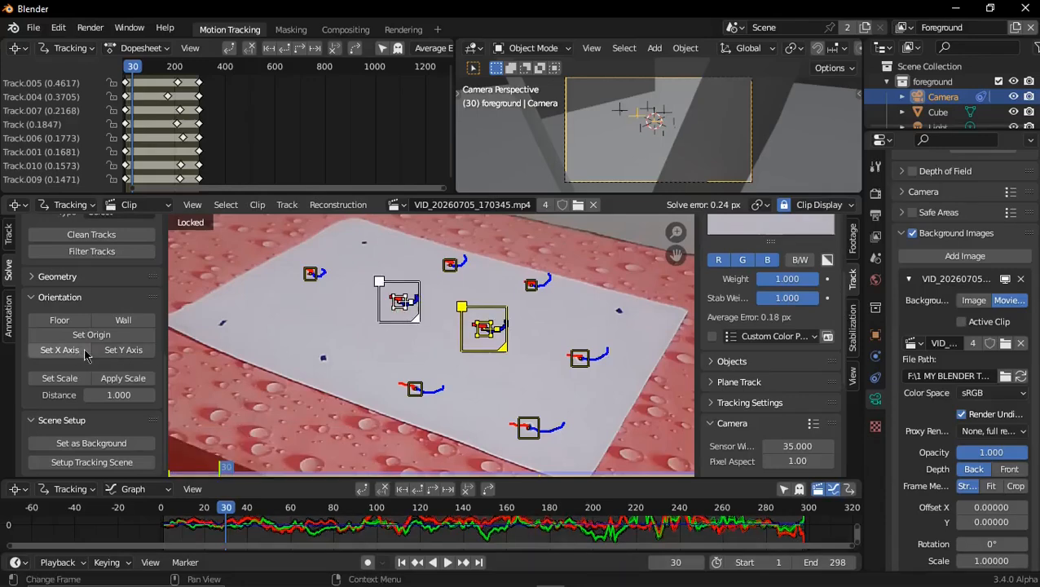
{"action": "left_click", "coordinate": [68, 379]}
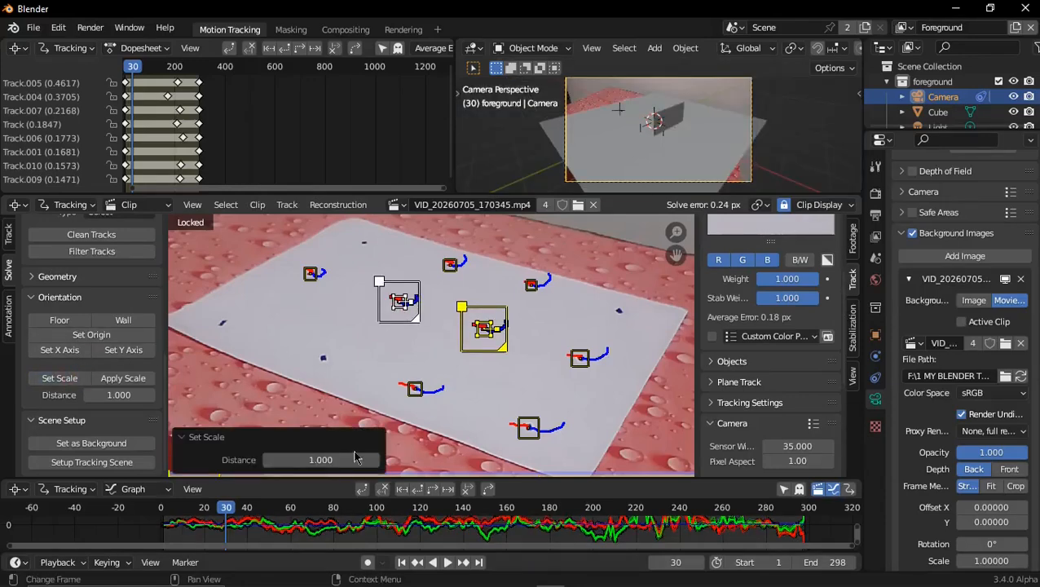
{"action": "mouse_move", "coordinate": [355, 459]}
{"action": "left_mouse_down"}
{"action": "mouse_move", "coordinate": [377, 459]}
{"action": "mouse_move", "coordinate": [350, 459]}
{"action": "left_mouse_up"}
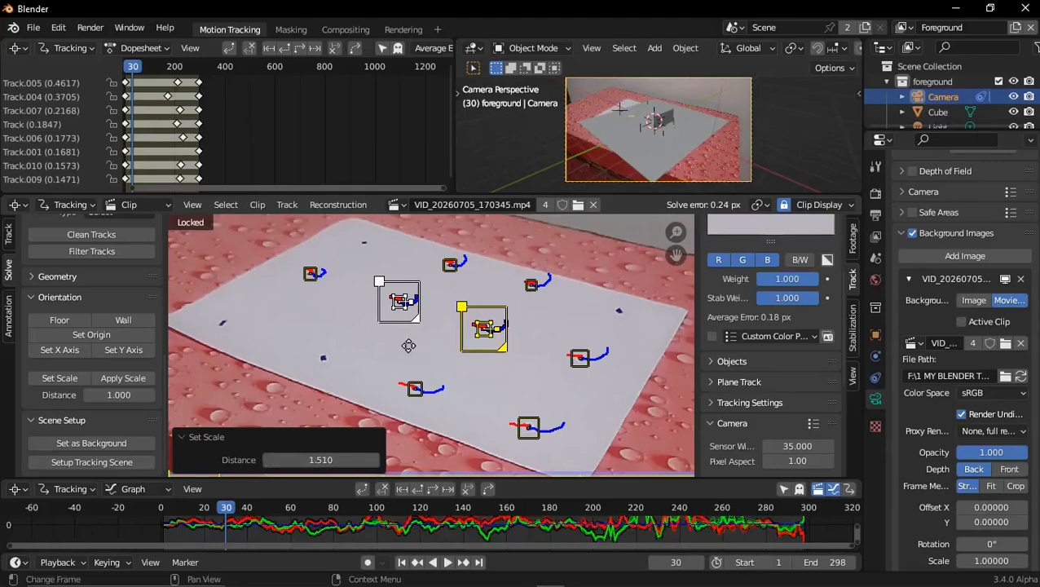
{"action": "middle_click_drag", "start_coordinate": [407, 346], "coordinate": [397, 349]}
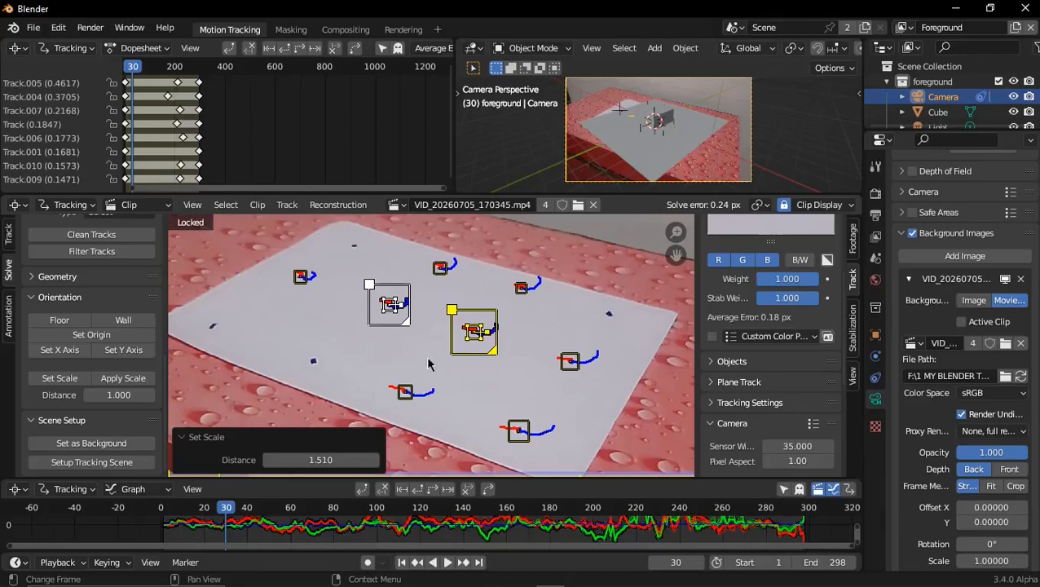
Define the floor plane from the origin track, its upper-left neighbour and the middle track near the paper's far edge
{"action": "left_click", "coordinate": [421, 350]}
{"action": "left_click", "coordinate": [423, 295]}
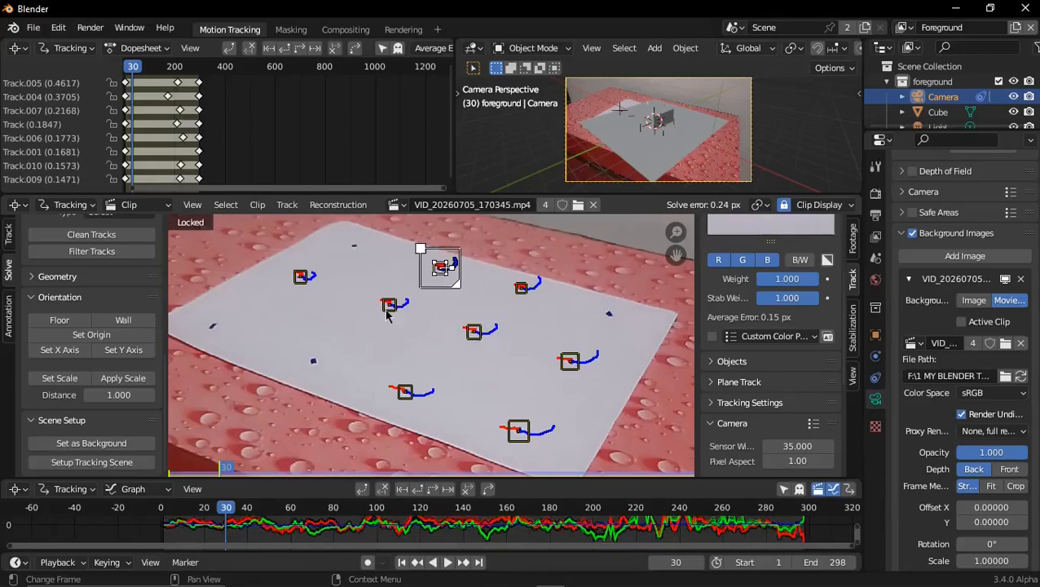
{"action": "left_click", "coordinate": [388, 310], "text": "shift"}
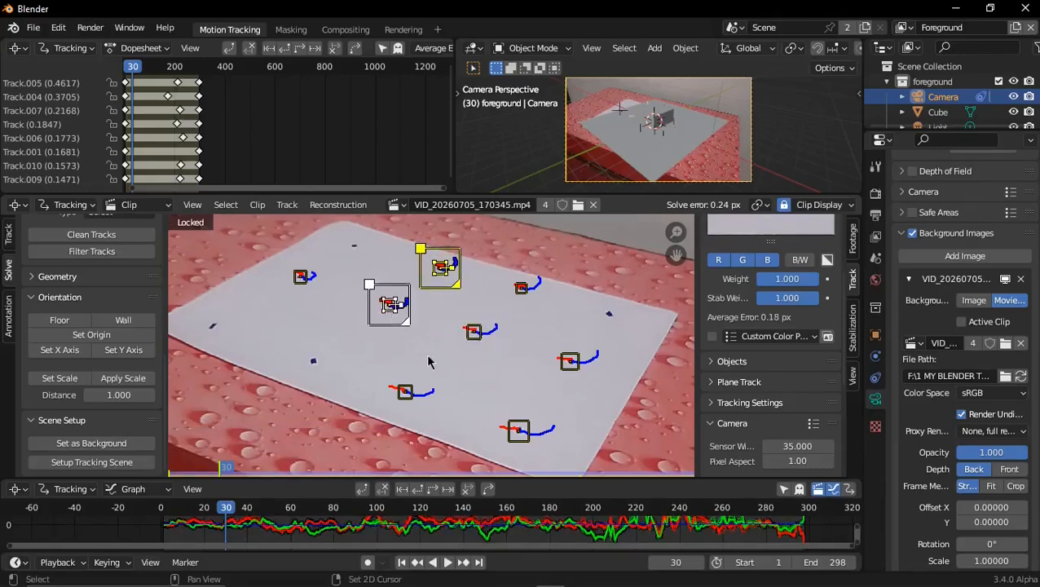
{"action": "left_click", "coordinate": [471, 338], "text": "shift"}
{"action": "left_click", "coordinate": [60, 319]}
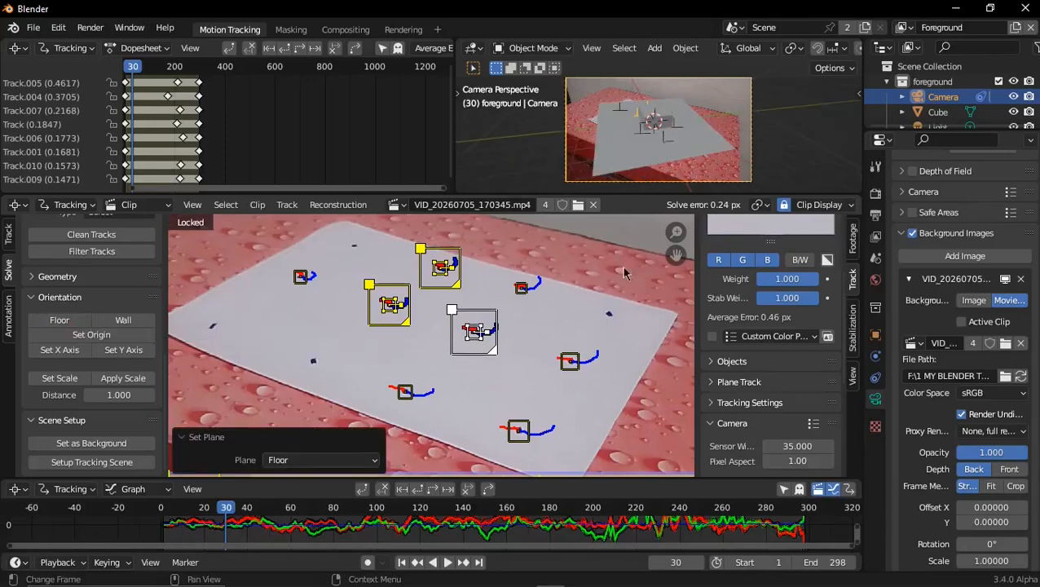
Align the scene's Y axis to the track up and to the left of the origin track
{"action": "left_click", "coordinate": [418, 350]}
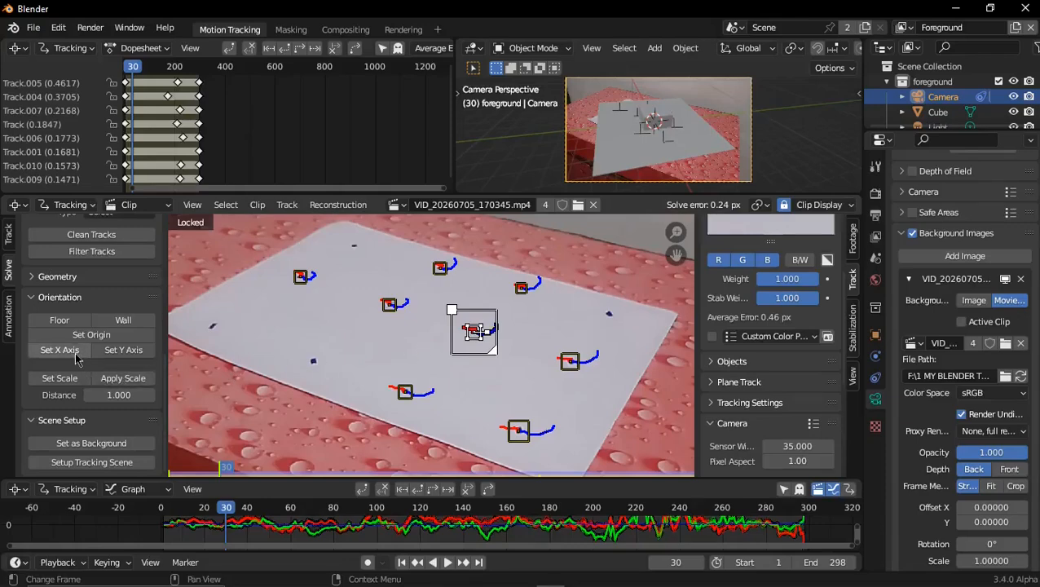
{"action": "left_click", "coordinate": [146, 354]}
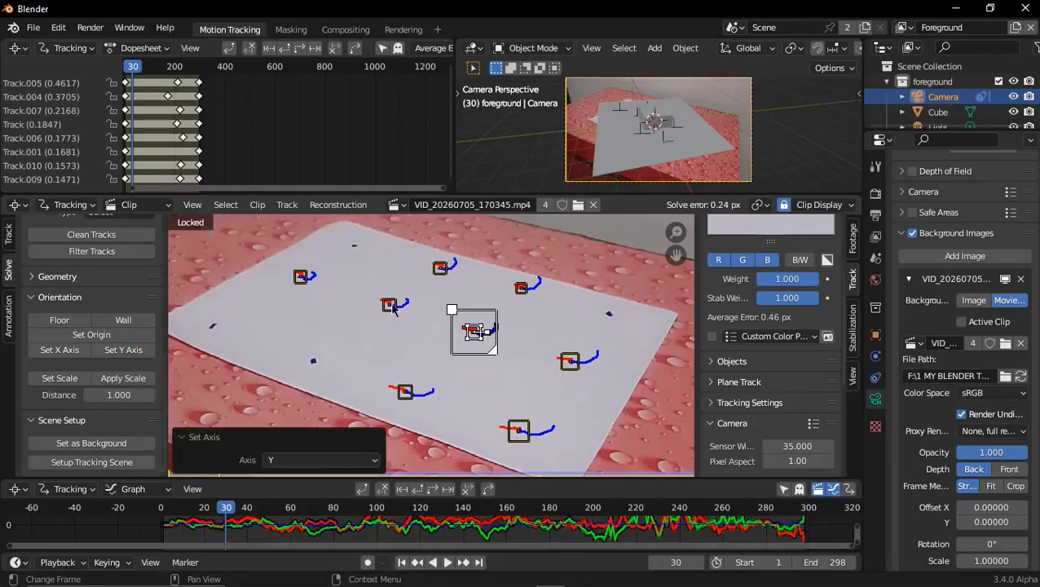
{"action": "left_click", "coordinate": [391, 307]}
{"action": "left_click", "coordinate": [135, 354]}
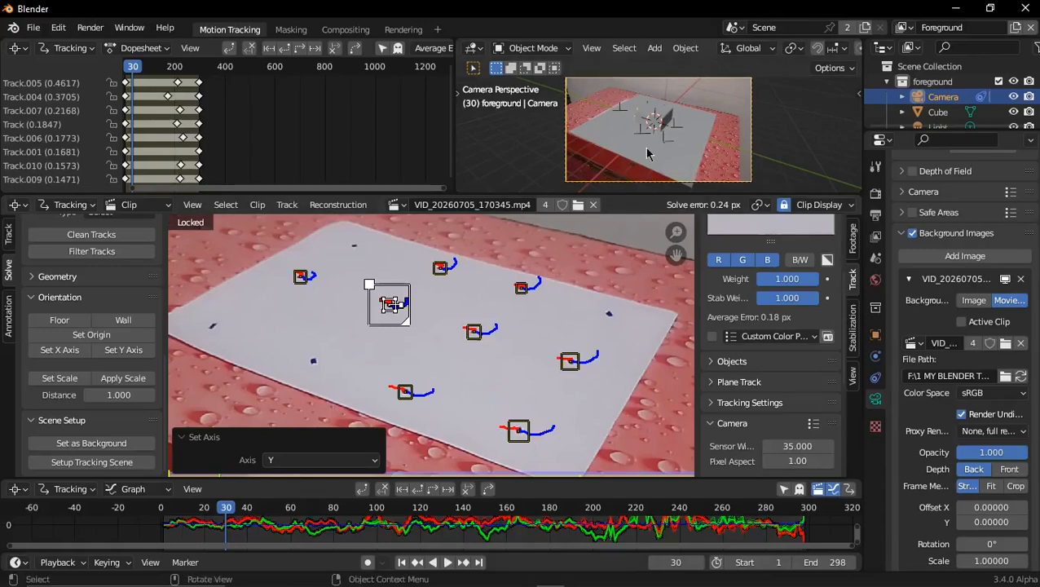
Enlarge the 3D camera view and play the animation to check how the cube and ground plane follow the footage
{"action": "key", "text": "ctrl"}
{"action": "key", "text": "ctrl+space"}
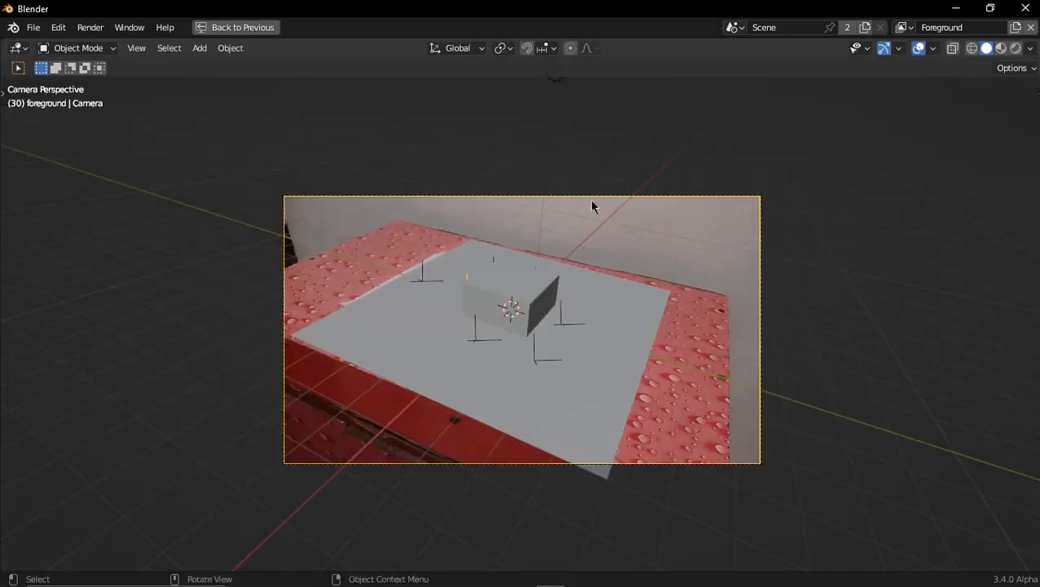
{"action": "scroll", "coordinate": [555, 341], "scroll_direction": "up", "scroll_amount": 3}
{"action": "scroll", "coordinate": [556, 341], "scroll_direction": "down", "scroll_amount": 1}
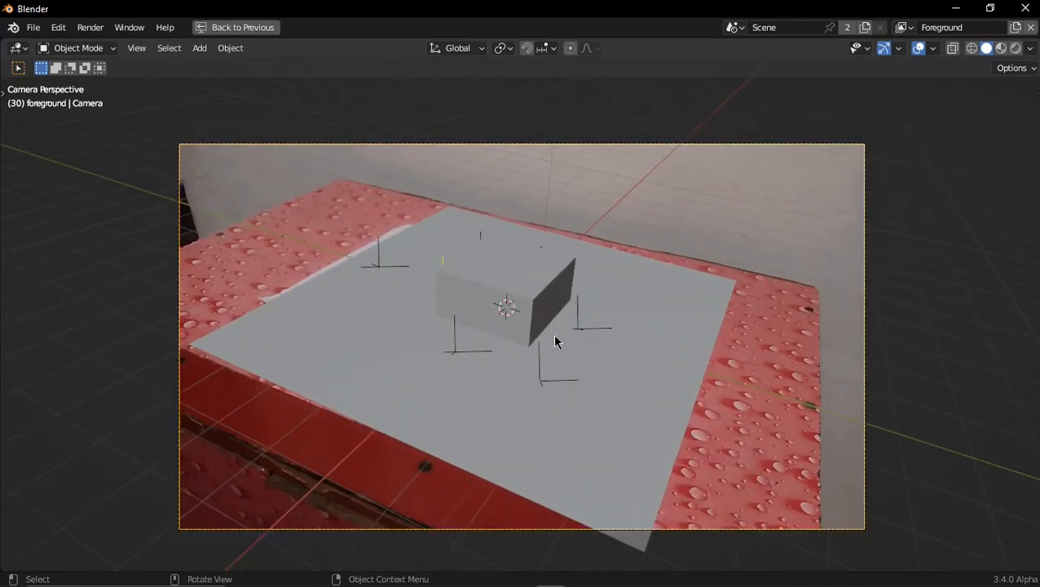
{"action": "key", "text": "space"}
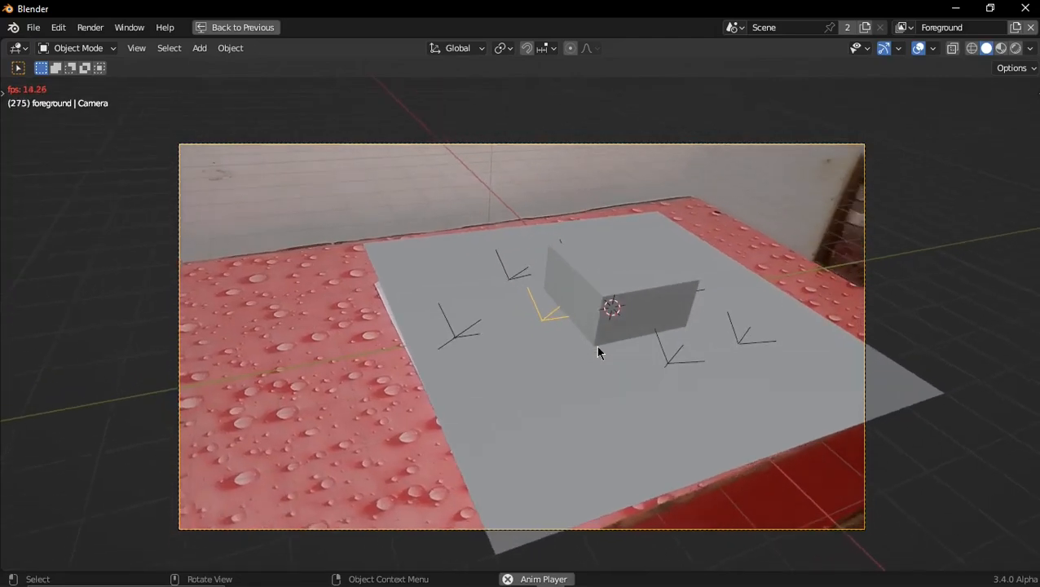
Stop the playback, leave the enlarged view and add a General Layout workspace
{"action": "key", "text": "space"}
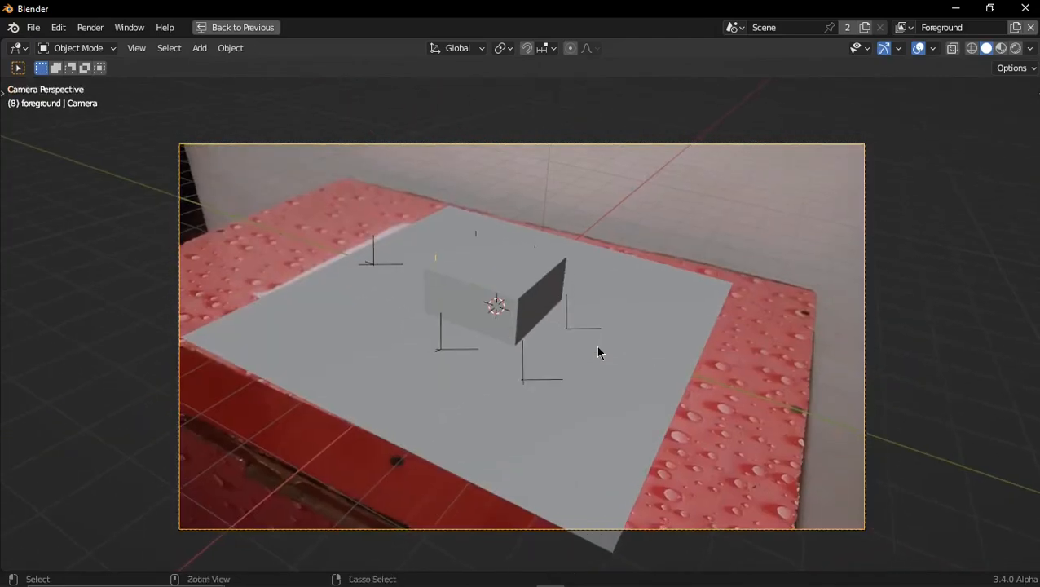
{"action": "key", "text": "ctrl+space"}
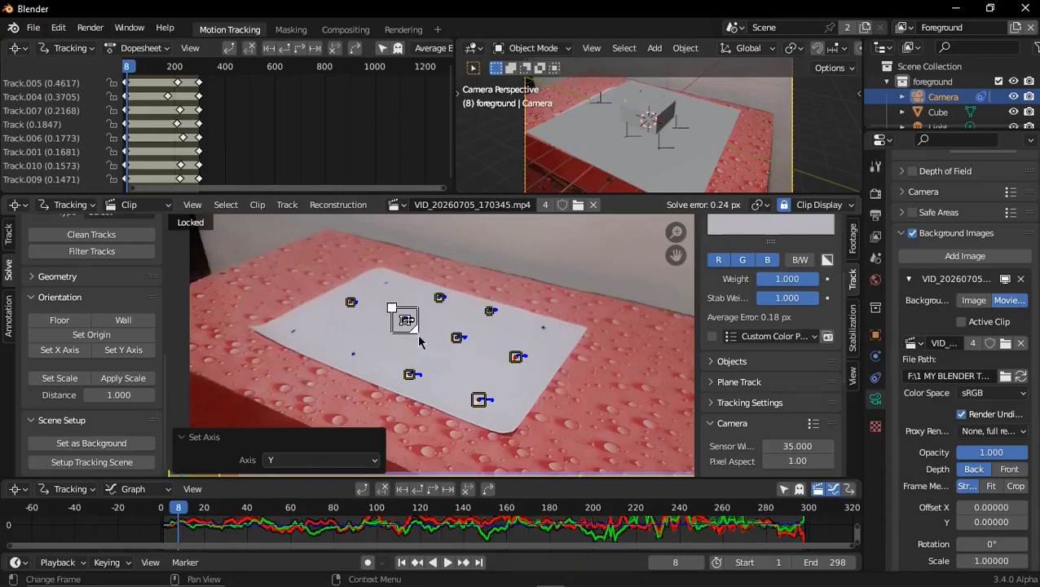
{"action": "left_click", "coordinate": [438, 33]}
{"action": "mouse_move", "coordinate": [384, 66]}
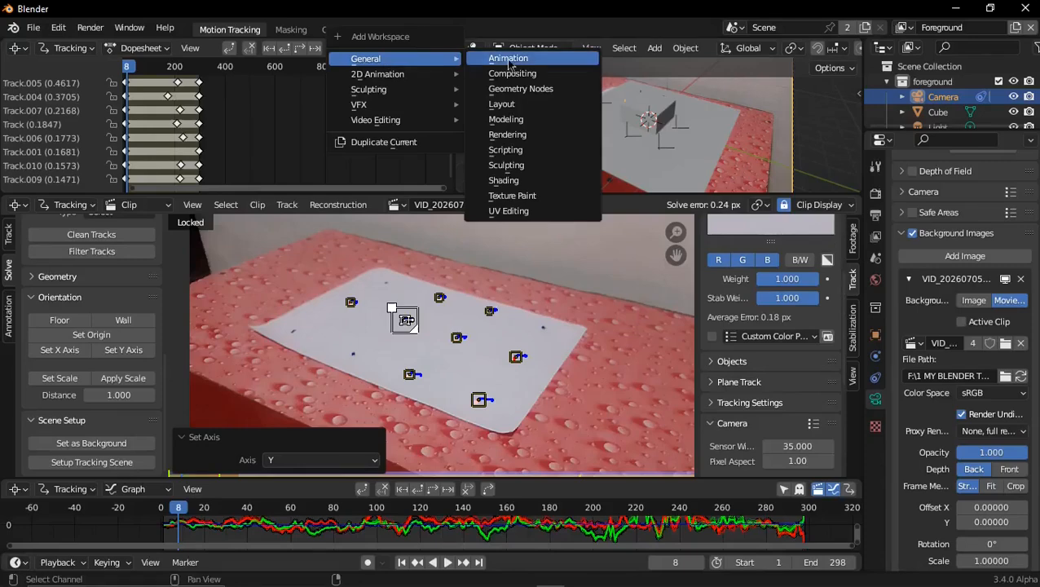
{"action": "left_click", "coordinate": [520, 113]}
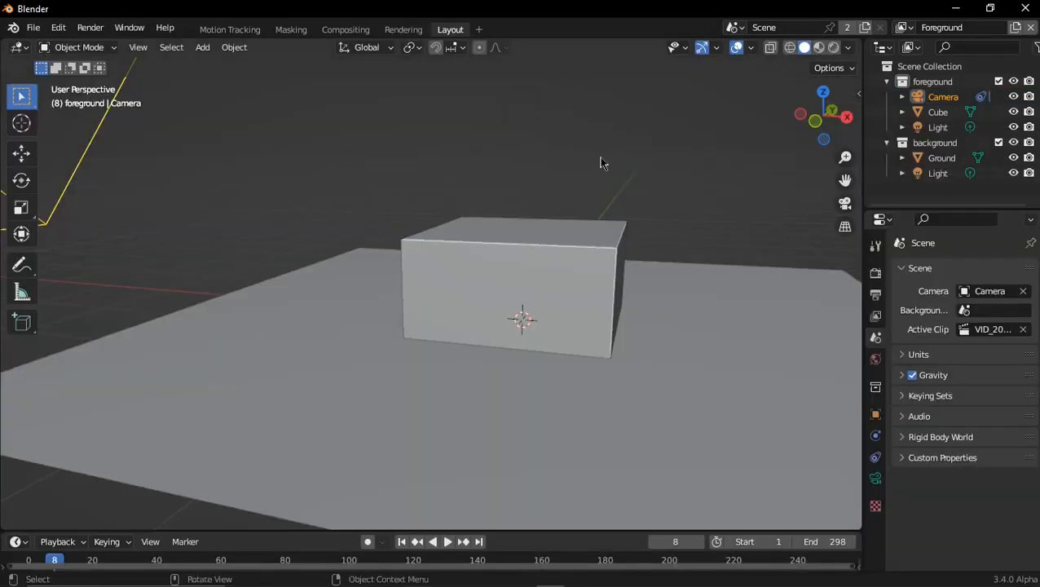
View the scene through the camera in the Layout workspace
{"action": "scroll", "coordinate": [602, 159], "scroll_direction": "down", "scroll_amount": 5}
{"action": "left_click_drag", "start_coordinate": [790, 112], "coordinate": [1000, 133]}
{"action": "left_click", "coordinate": [844, 203]}
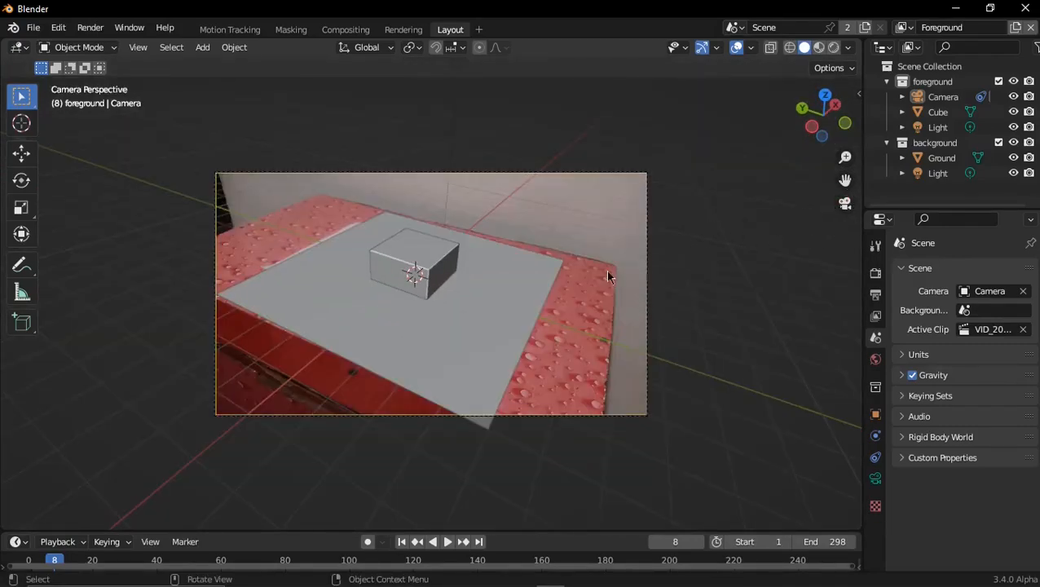
Move the Ground plane into the foreground collection and delete the background collection
{"action": "left_click", "coordinate": [507, 308]}
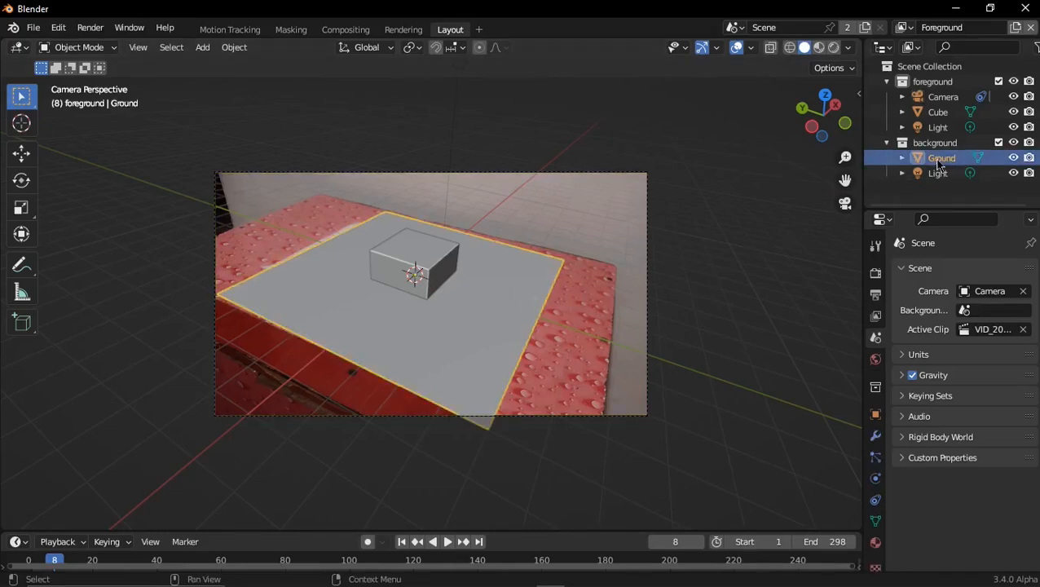
{"action": "left_click_drag", "start_coordinate": [939, 163], "coordinate": [946, 84]}
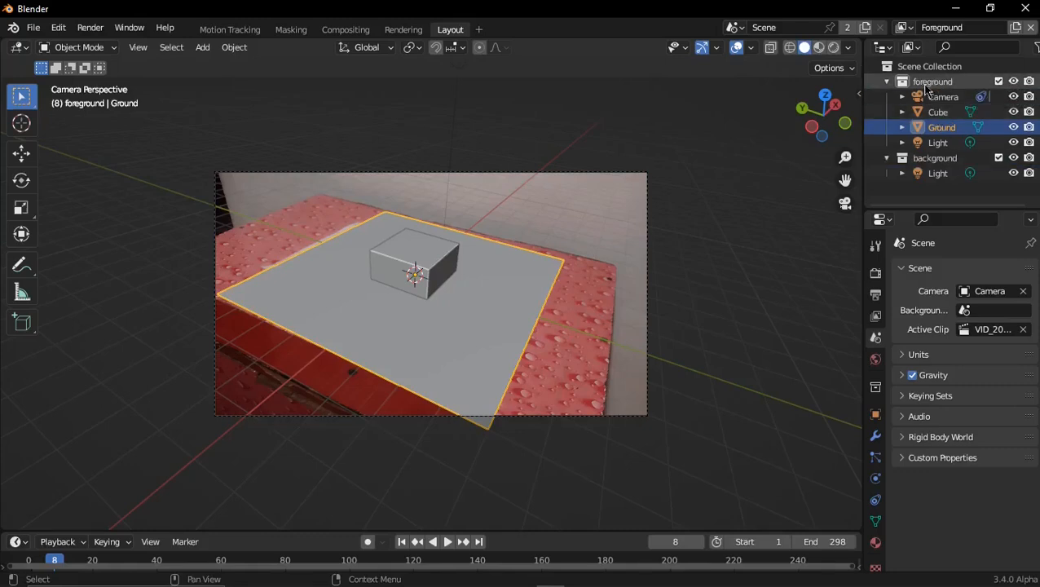
{"action": "left_click", "coordinate": [937, 160]}
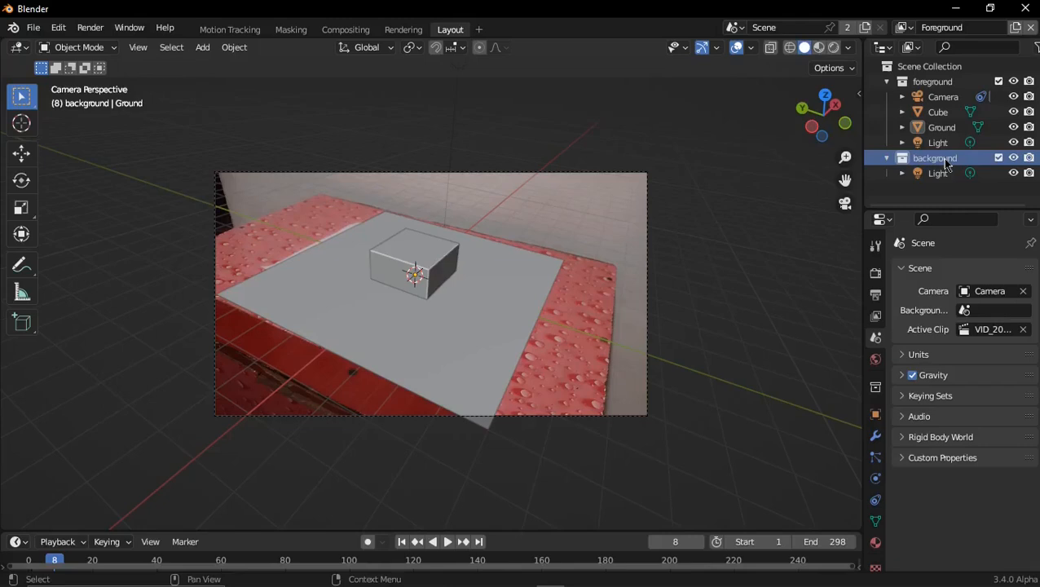
{"action": "key", "text": "Delete"}
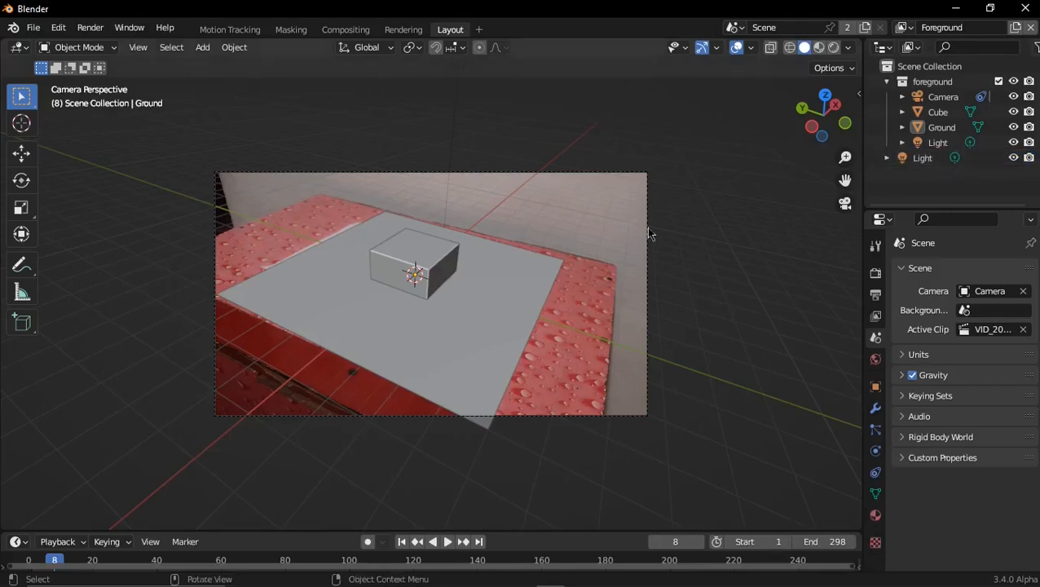
Select the Ground plane and switch the viewport shading to Rendered
{"action": "left_click", "coordinate": [501, 274]}
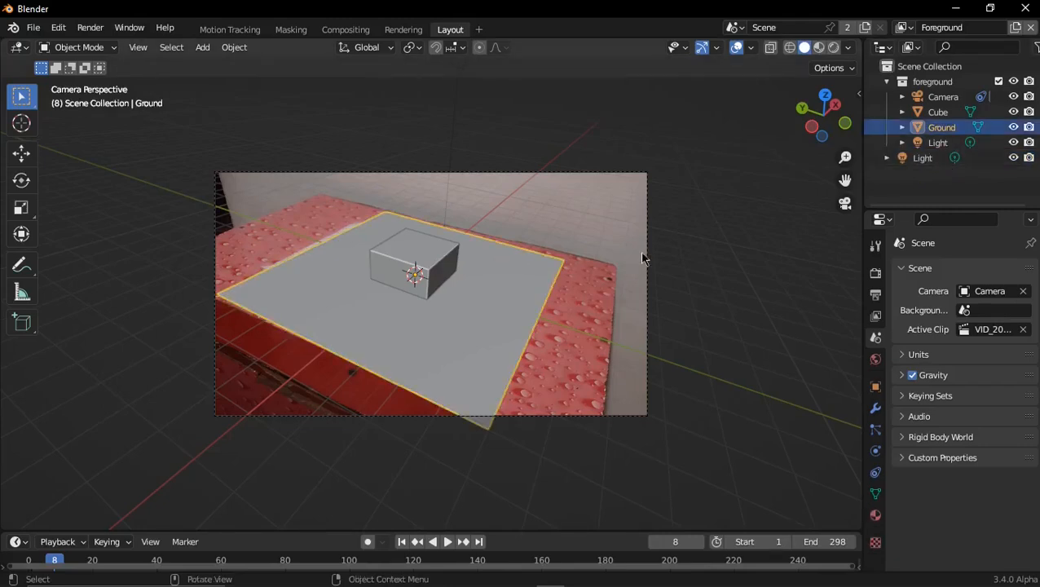
{"action": "key", "text": "z"}
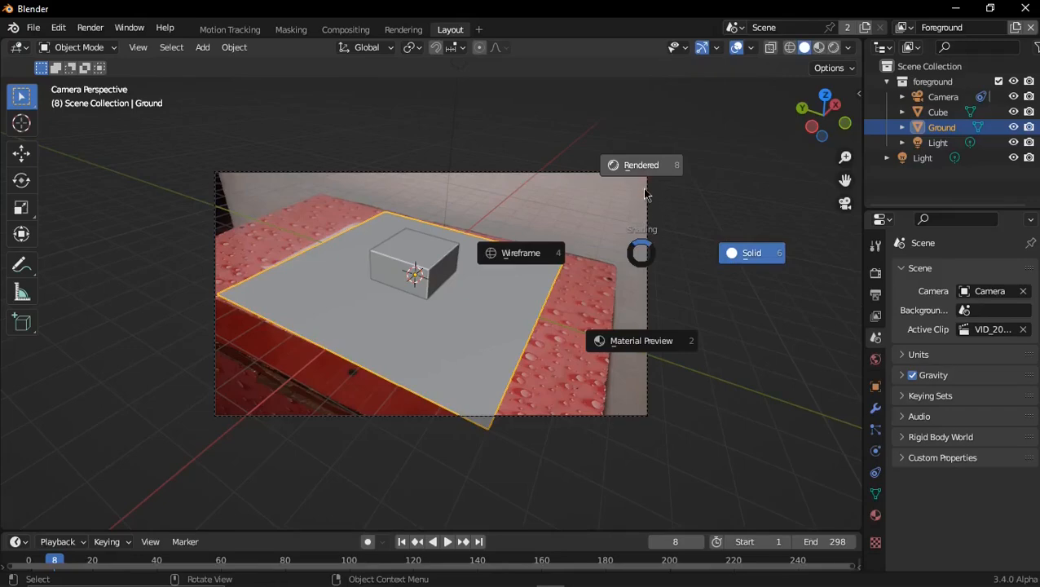
{"action": "left_click", "coordinate": [644, 193]}
Set the render engine to Cycles with GPU Compute as the device
{"action": "left_click", "coordinate": [876, 273]}
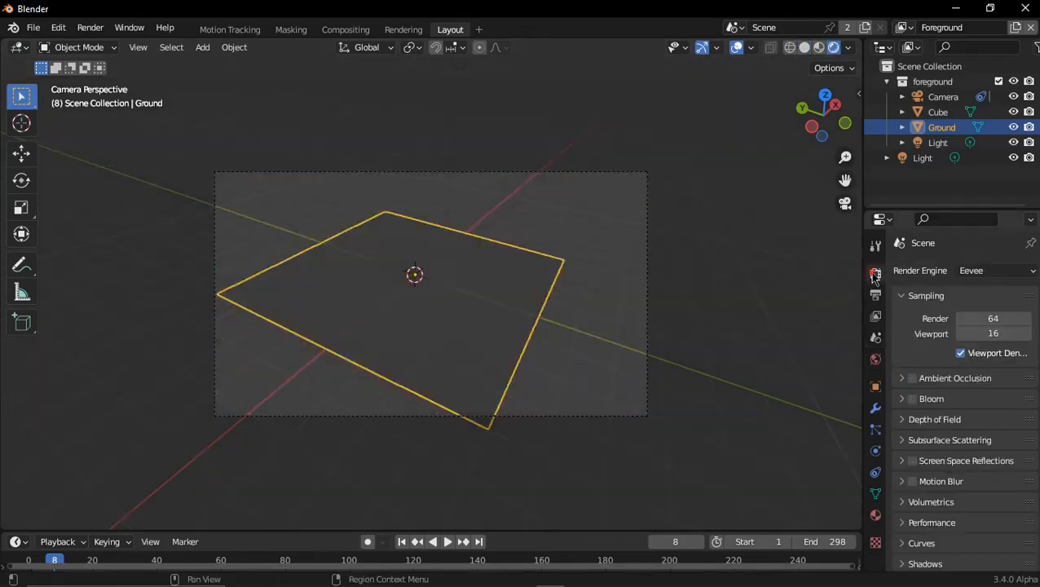
{"action": "left_click", "coordinate": [970, 272]}
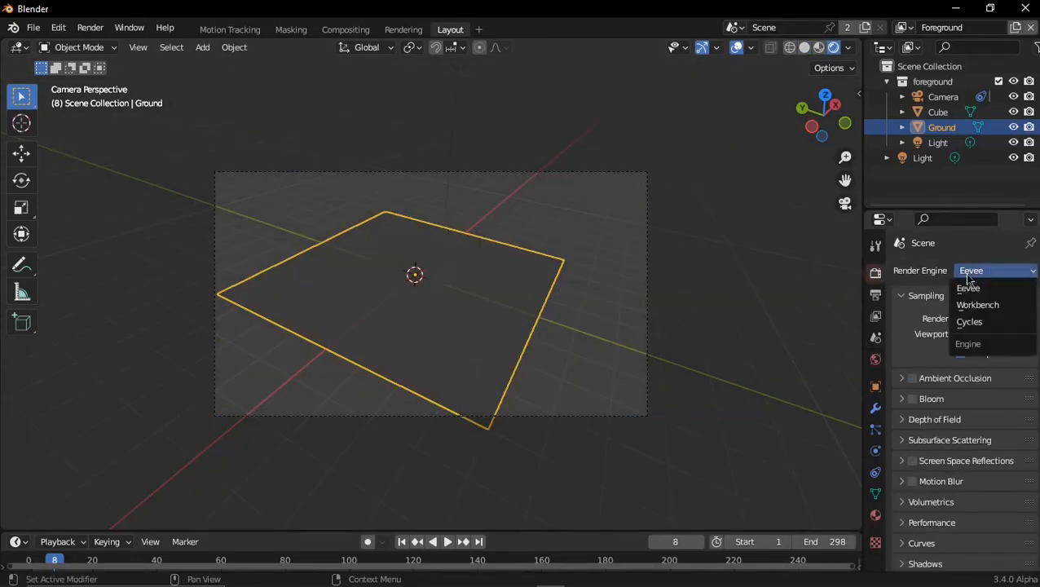
{"action": "left_click", "coordinate": [946, 323]}
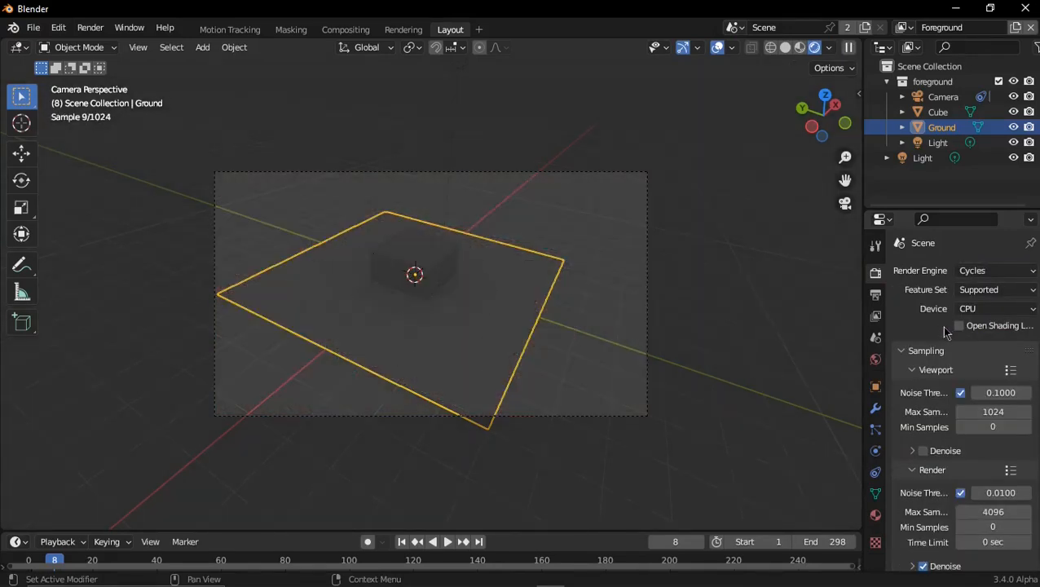
{"action": "left_click", "coordinate": [977, 311]}
{"action": "left_click", "coordinate": [975, 345]}
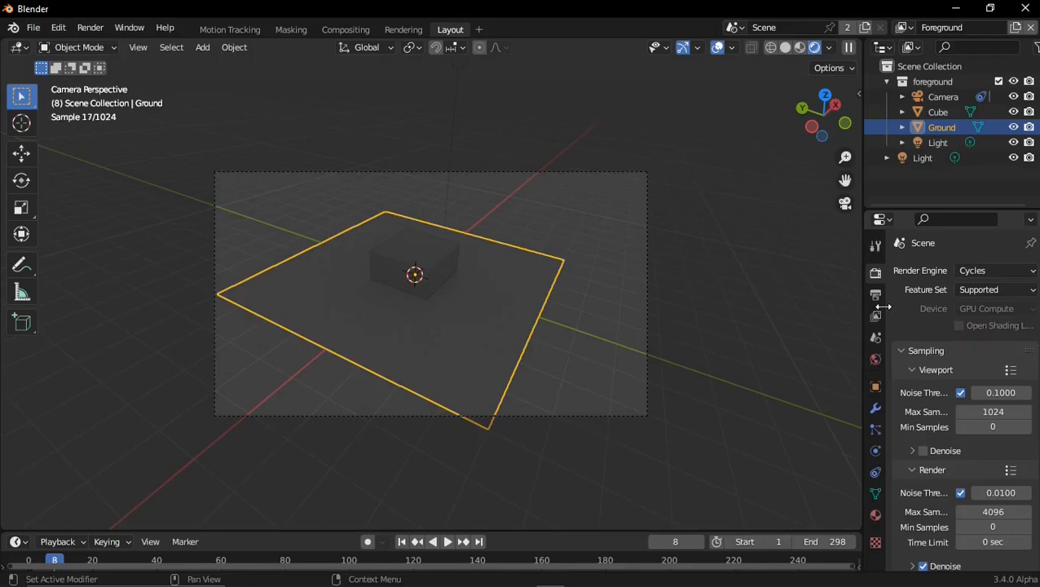
Use an Environment Texture for the world color and load the 4k .hdr image from the abandoned hopper terminal 02 folder
{"action": "left_click", "coordinate": [875, 358]}
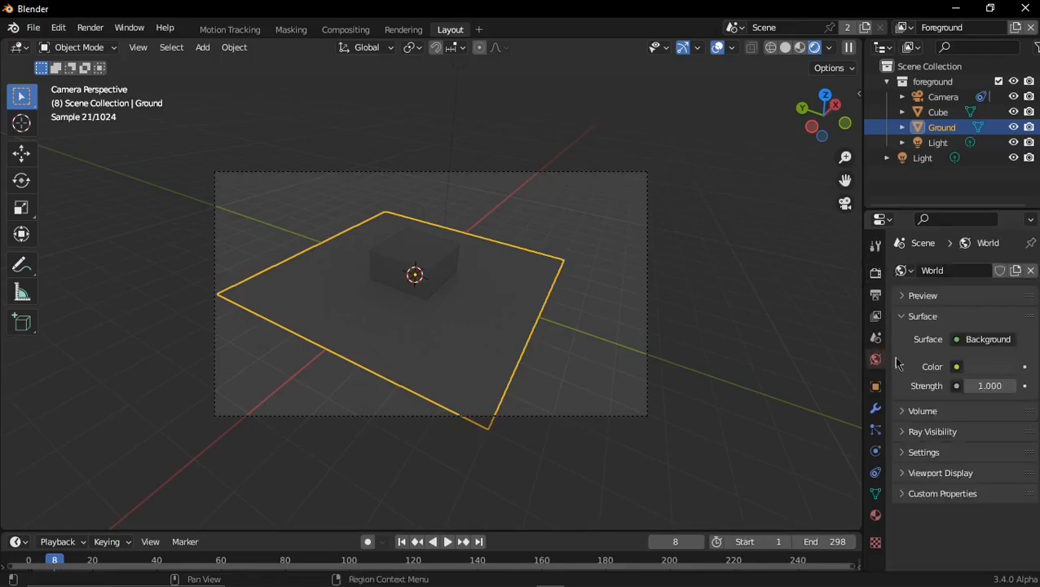
{"action": "left_click", "coordinate": [956, 367]}
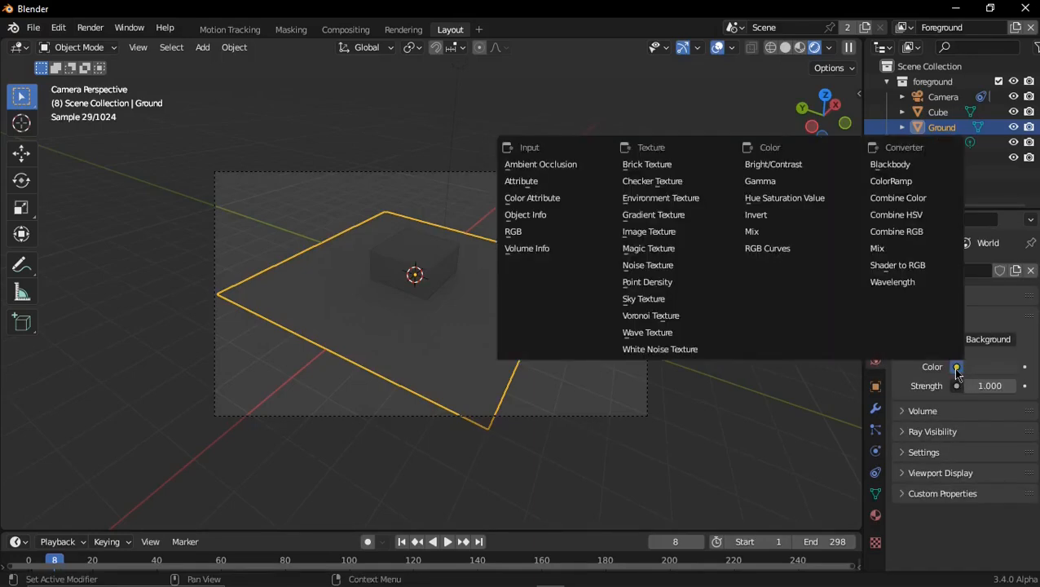
{"action": "left_click", "coordinate": [665, 200]}
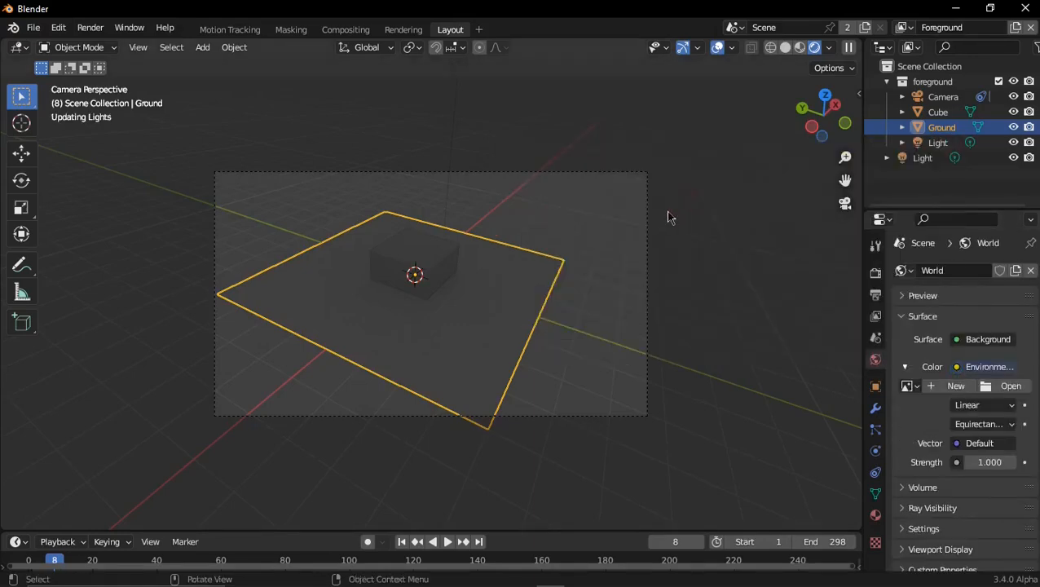
{"action": "left_click", "coordinate": [1004, 385]}
{"action": "scroll", "coordinate": [230, 375], "scroll_direction": "down", "scroll_amount": 3}
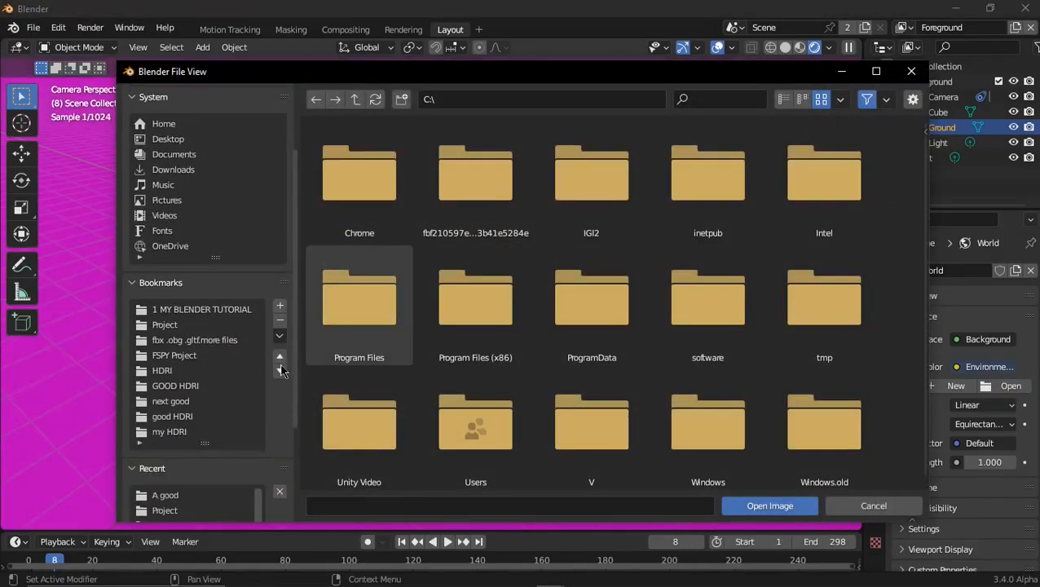
{"action": "left_click", "coordinate": [200, 373]}
{"action": "double_click", "coordinate": [358, 175]}
{"action": "double_click", "coordinate": [380, 196]}
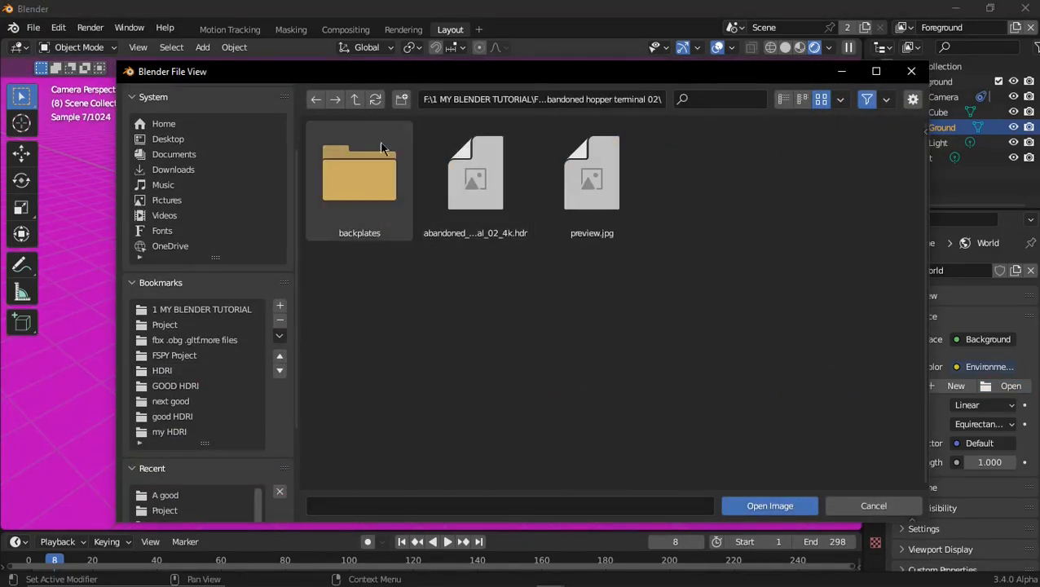
{"action": "double_click", "coordinate": [475, 161]}
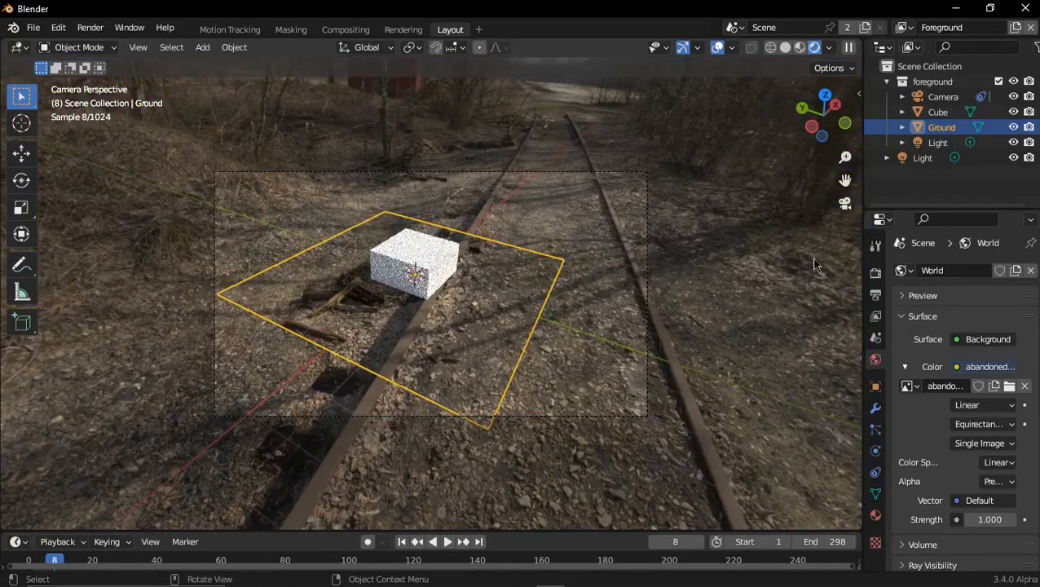
Enable Transparent in the Film render settings so the footage replaces the environment image behind the objects
{"action": "left_click", "coordinate": [876, 272]}
{"action": "scroll", "coordinate": [975, 383], "scroll_direction": "down", "scroll_amount": 8}
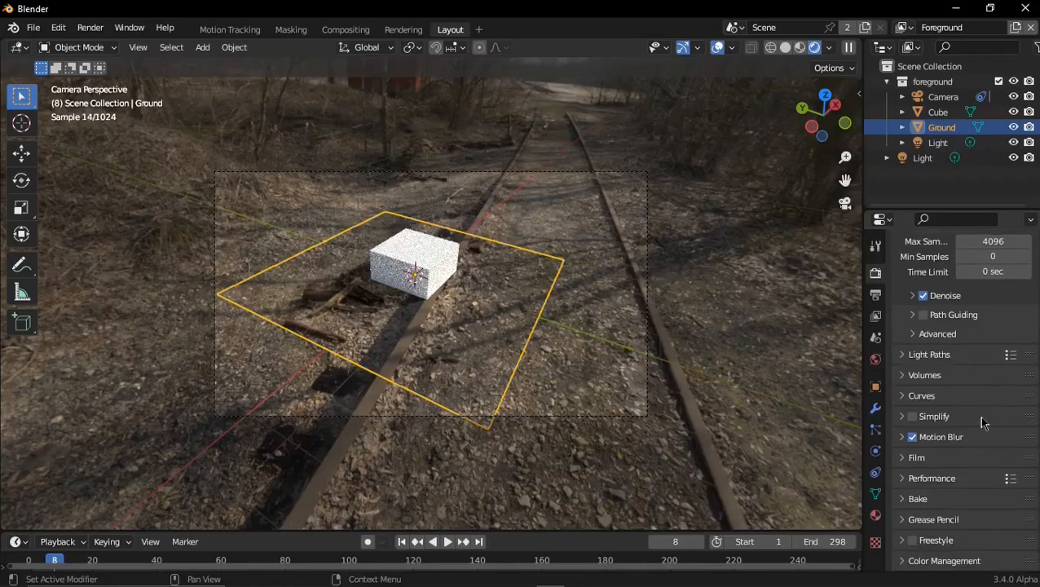
{"action": "scroll", "coordinate": [979, 408], "scroll_direction": "up", "scroll_amount": 7}
{"action": "scroll", "coordinate": [952, 331], "scroll_direction": "down", "scroll_amount": 4}
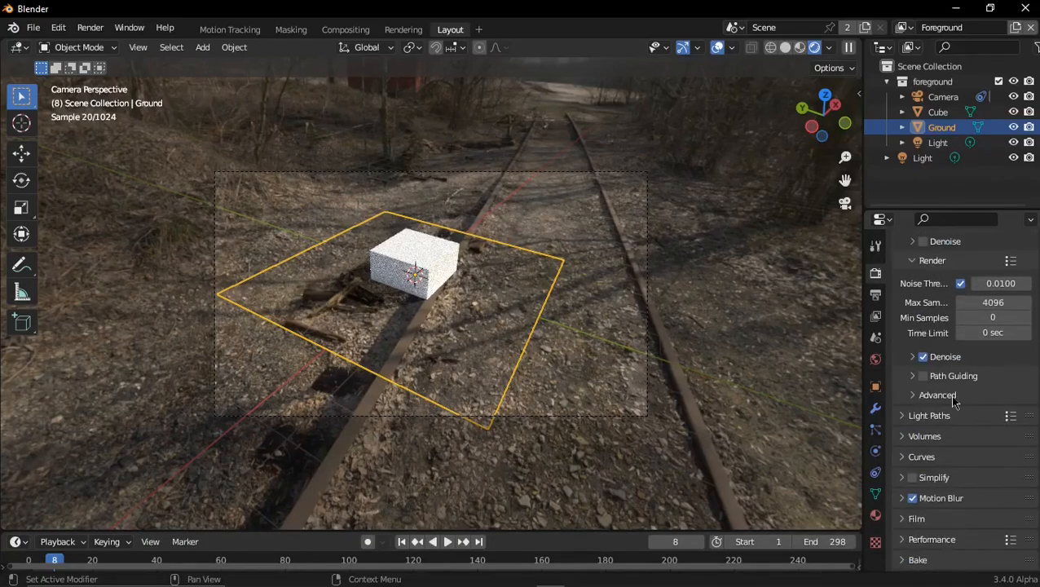
{"action": "scroll", "coordinate": [955, 399], "scroll_direction": "down", "scroll_amount": 3}
{"action": "left_click", "coordinate": [917, 458]}
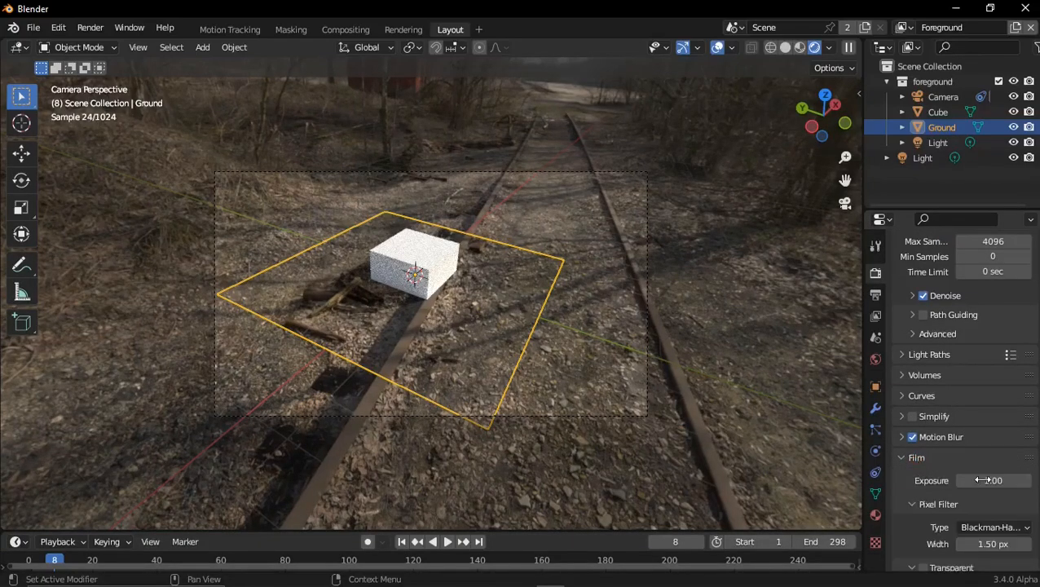
{"action": "scroll", "coordinate": [923, 472], "scroll_direction": "down", "scroll_amount": 4}
{"action": "left_click", "coordinate": [924, 476]}
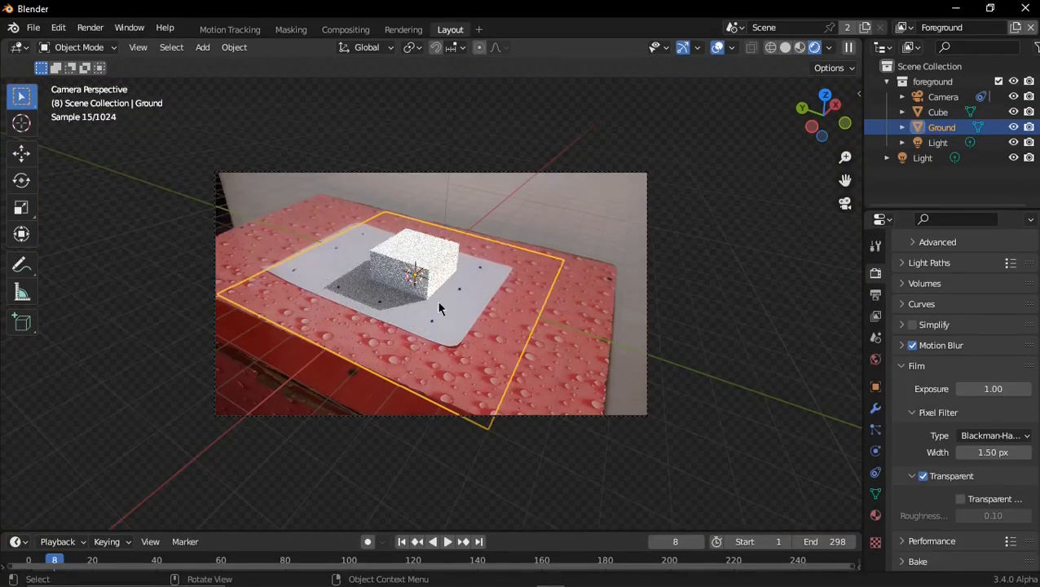
Delete the default cube on the paper
{"action": "left_click", "coordinate": [425, 276]}
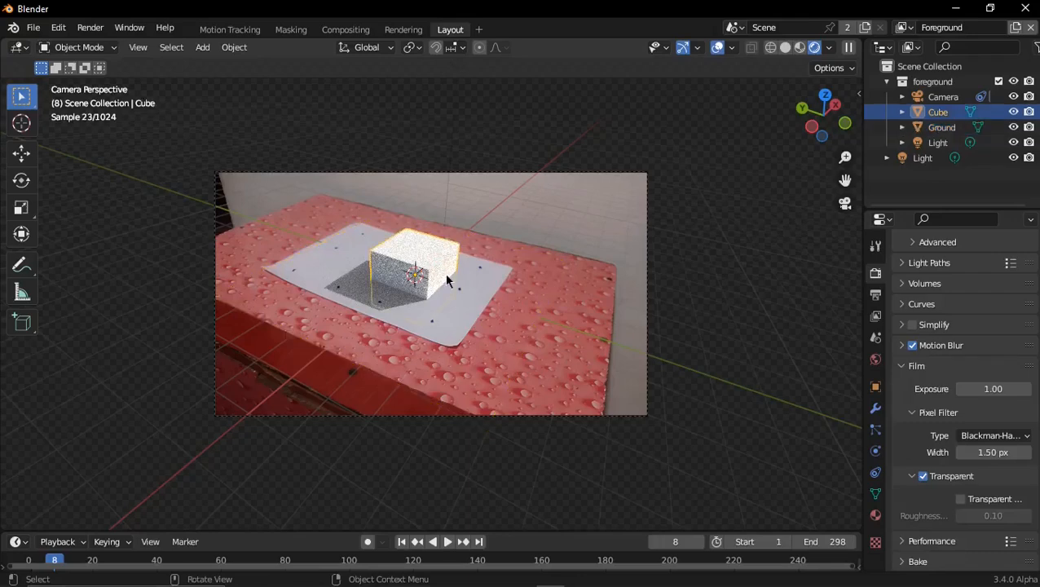
{"action": "key", "text": "x"}
{"action": "left_click", "coordinate": [447, 279]}
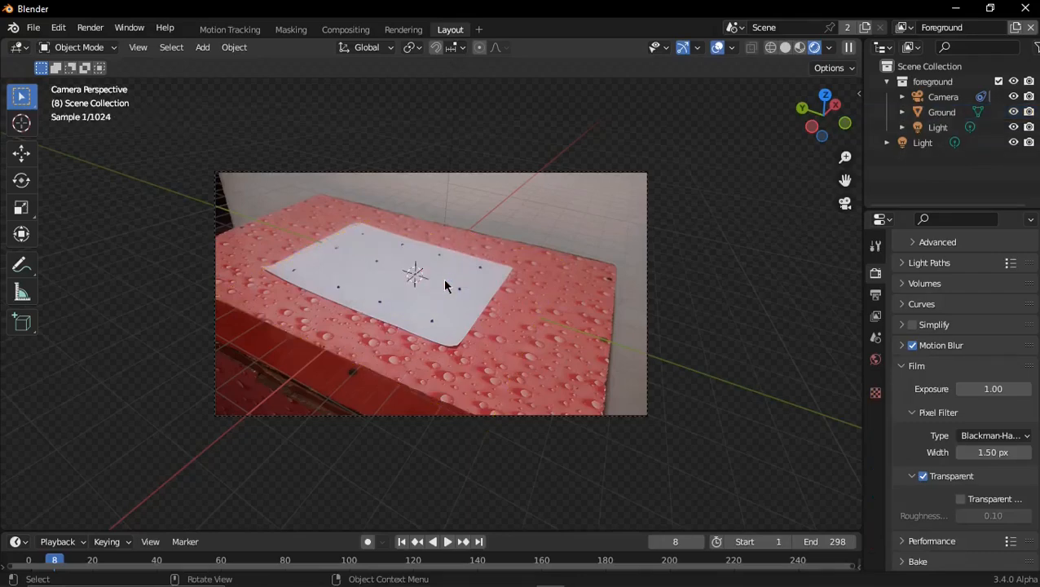
Add a Monkey mesh at the paper's center and raise it along the Z axis to rest above the paper
{"action": "key", "text": "shift+a"}
{"action": "mouse_move", "coordinate": [430, 275]}
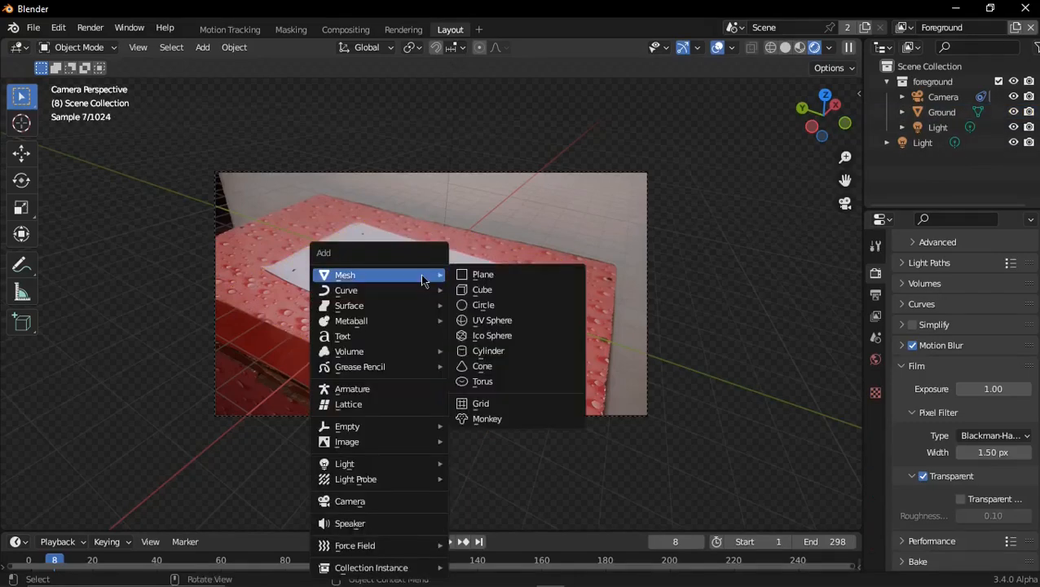
{"action": "left_click", "coordinate": [488, 418]}
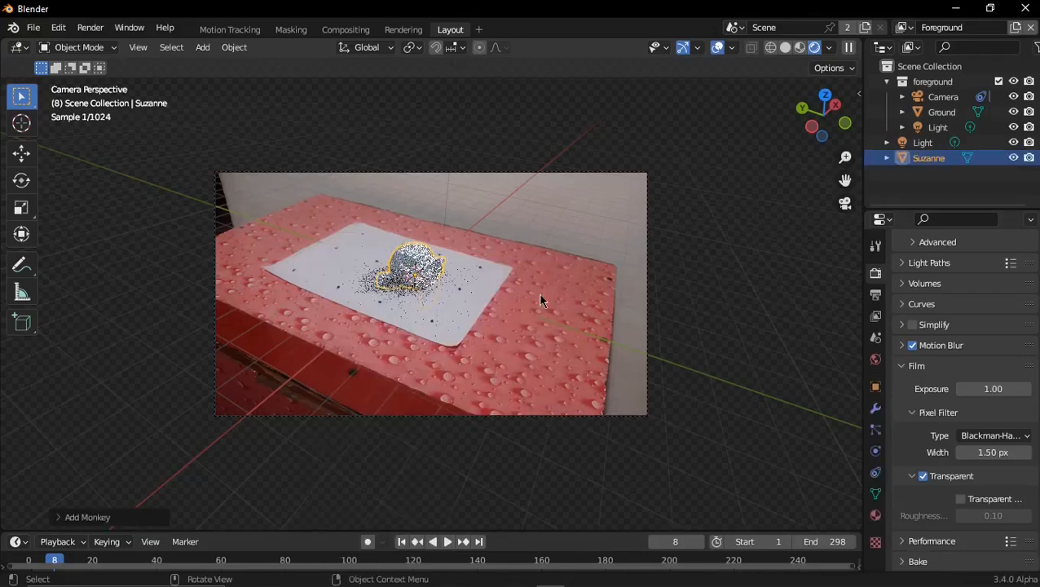
{"action": "key", "text": "g"}
{"action": "key", "text": "z"}
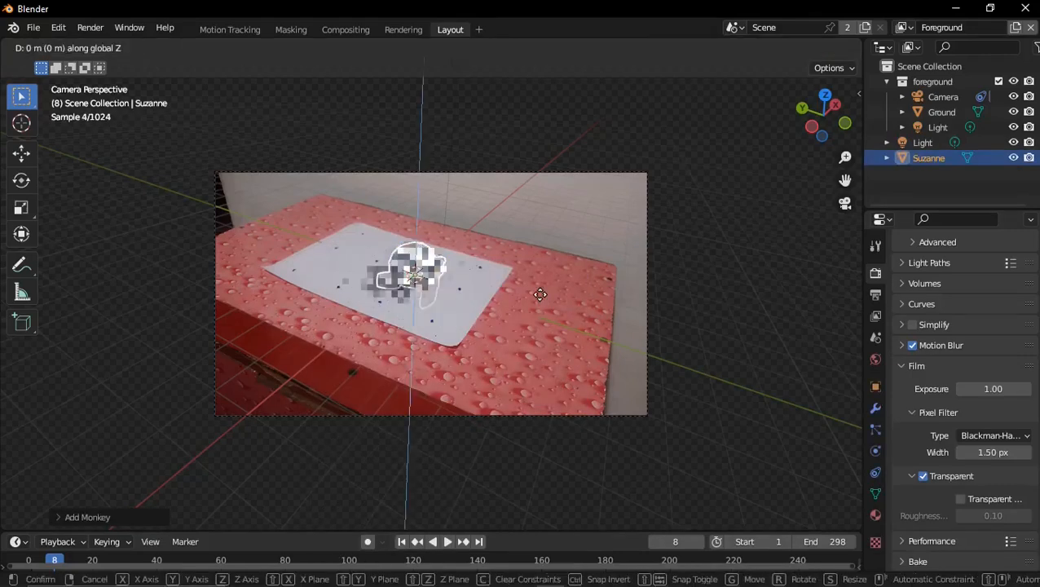
{"action": "left_click", "coordinate": [538, 292]}
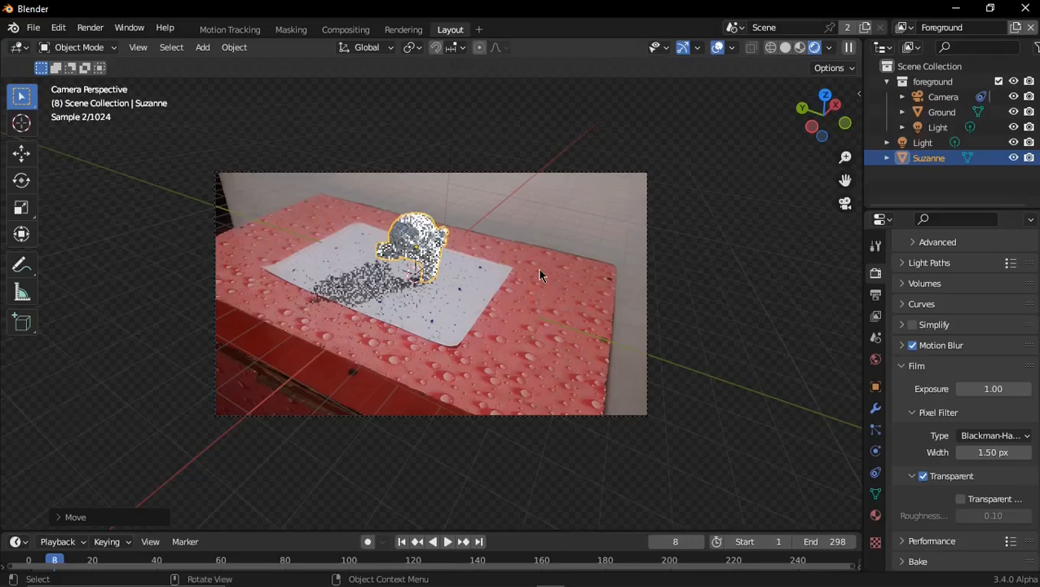
Rotate the monkey head roughly a quarter turn clockwise around the global Z axis
{"action": "key", "text": "r"}
{"action": "key", "text": "z"}
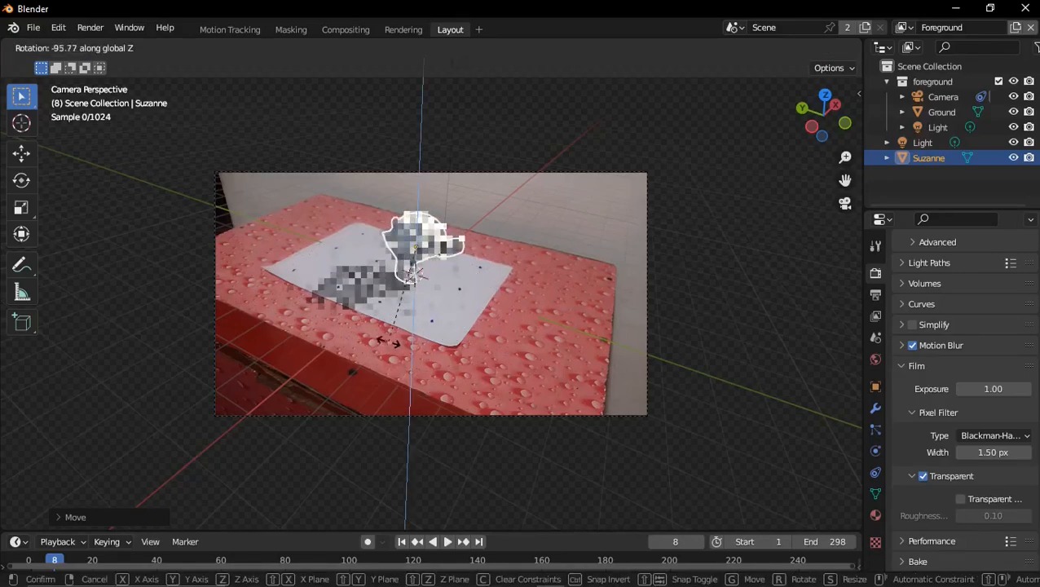
{"action": "left_click", "coordinate": [404, 332]}
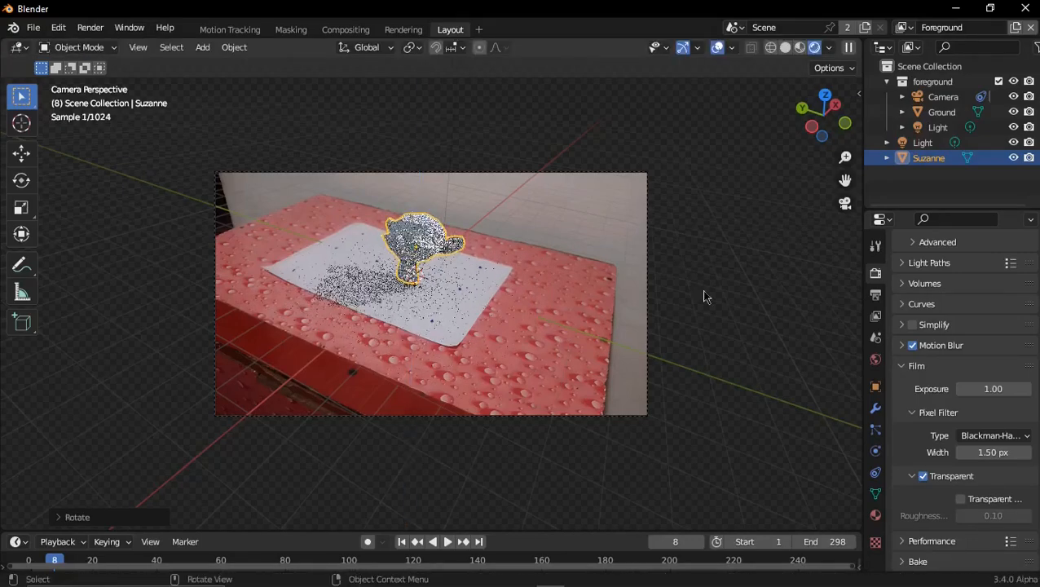
Raise the world environment texture's strength to about 1.2
{"action": "left_click", "coordinate": [874, 359]}
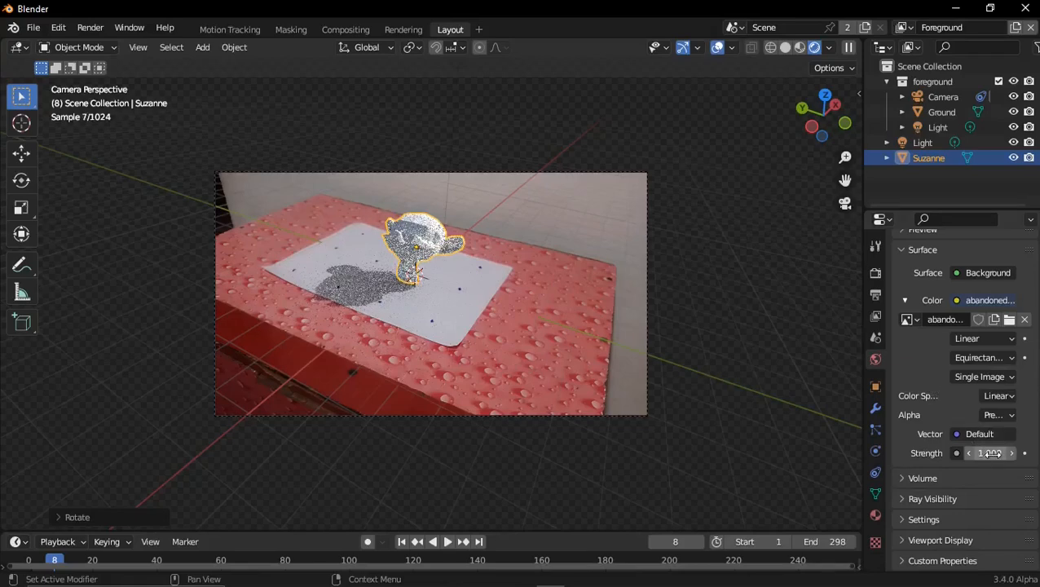
{"action": "left_click_drag", "start_coordinate": [1002, 453], "coordinate": [954, 453]}
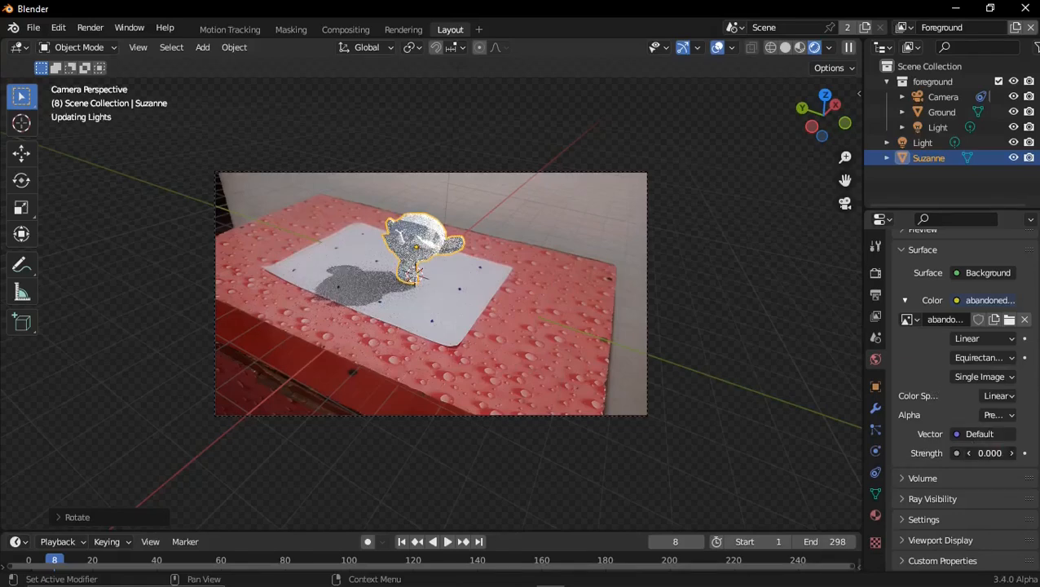
Set the world environment texture's strength to 5
{"action": "left_click", "coordinate": [995, 453]}
{"action": "type", "text": "5"}
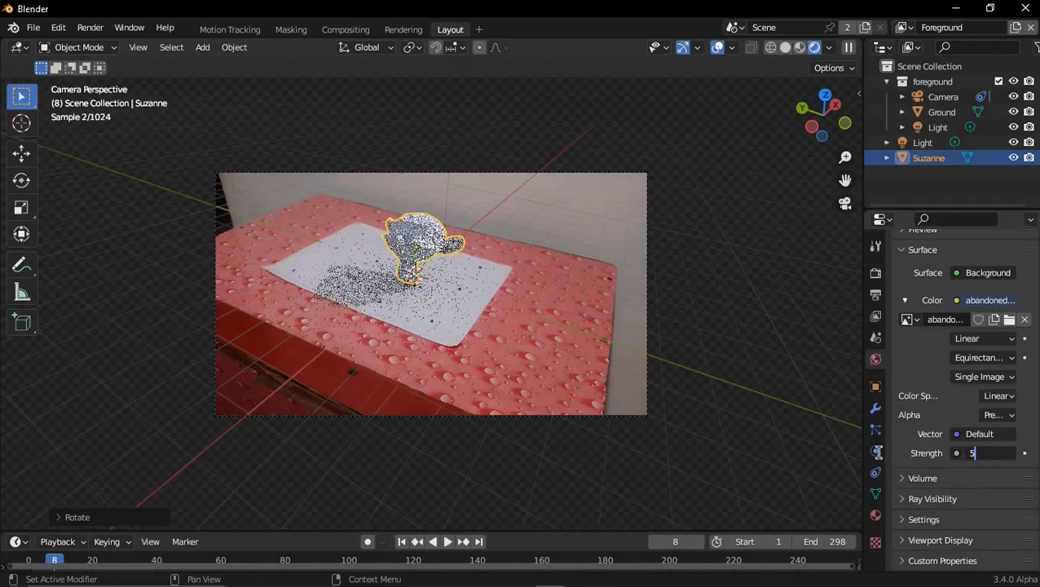
{"action": "key", "text": "Return"}
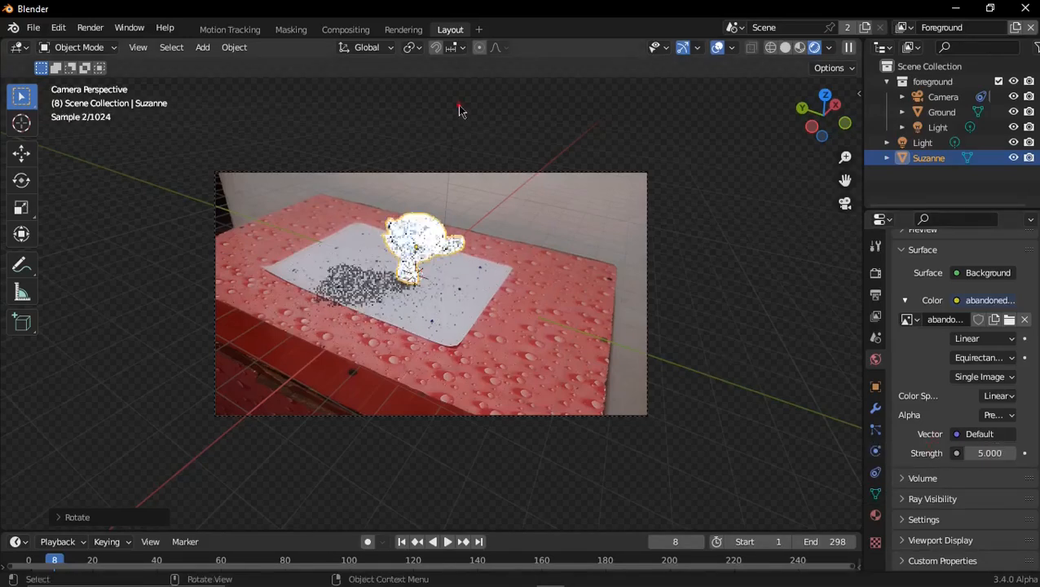
Delete both lights from the scene so that only the HDRI lights the monkey head
{"action": "left_click", "coordinate": [462, 113]}
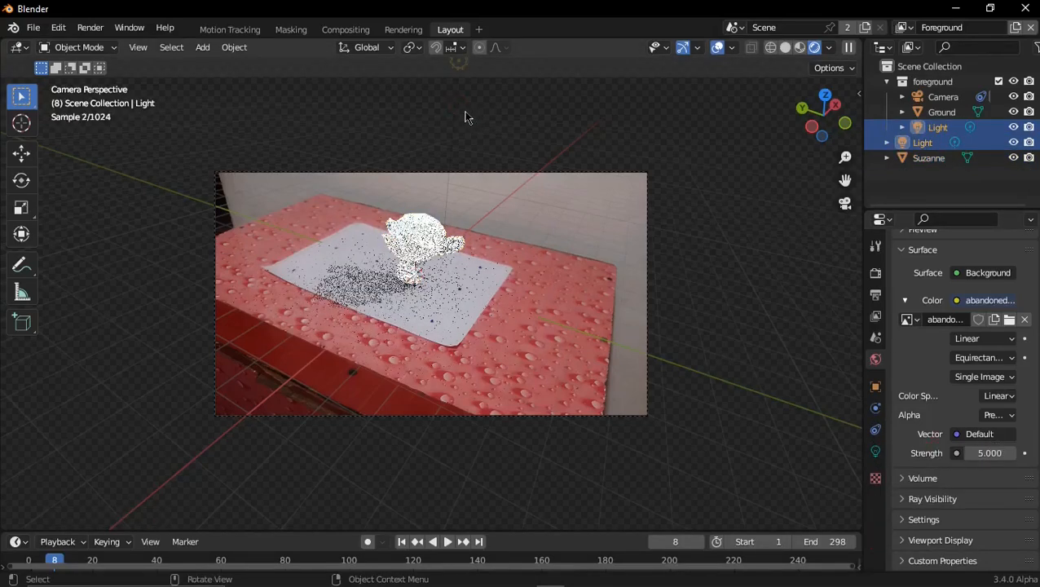
{"action": "key", "text": "x"}
{"action": "left_click", "coordinate": [623, 178]}
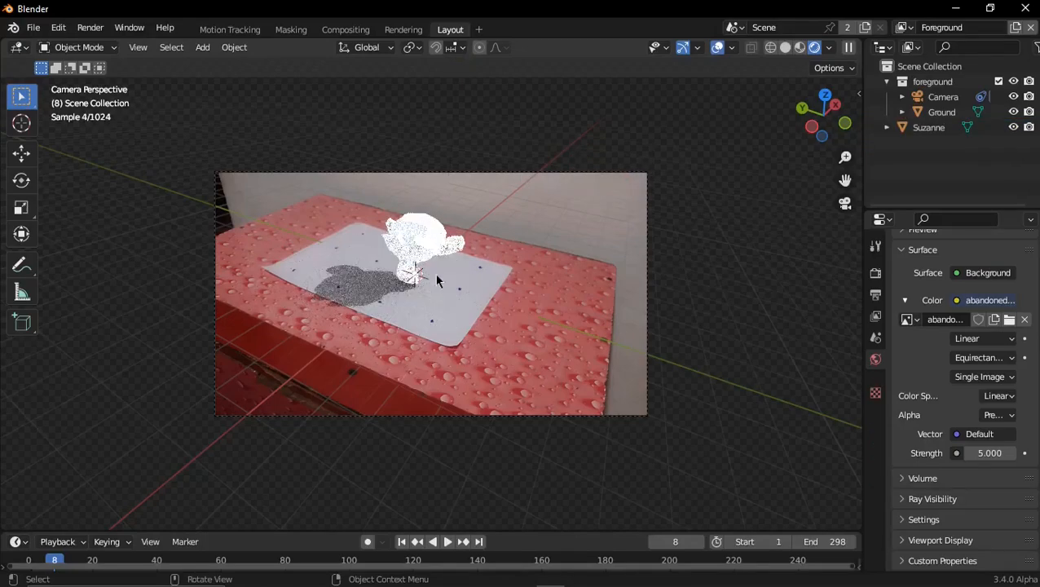
Add a General Shading workspace and display its 3D viewport through the camera in Rendered shading
{"action": "scroll", "coordinate": [438, 273], "scroll_direction": "up", "scroll_amount": 2}
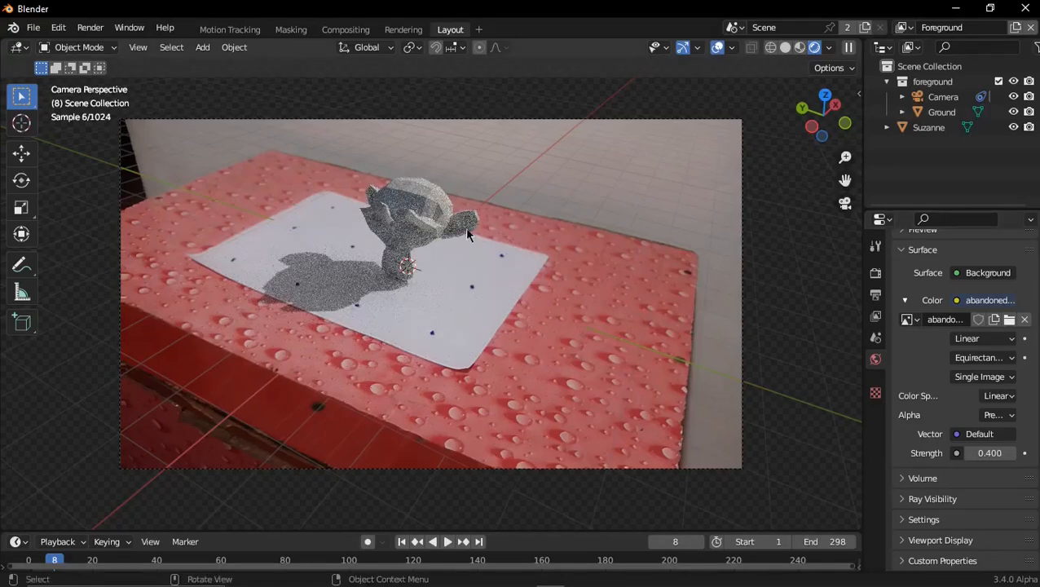
{"action": "left_click", "coordinate": [481, 30]}
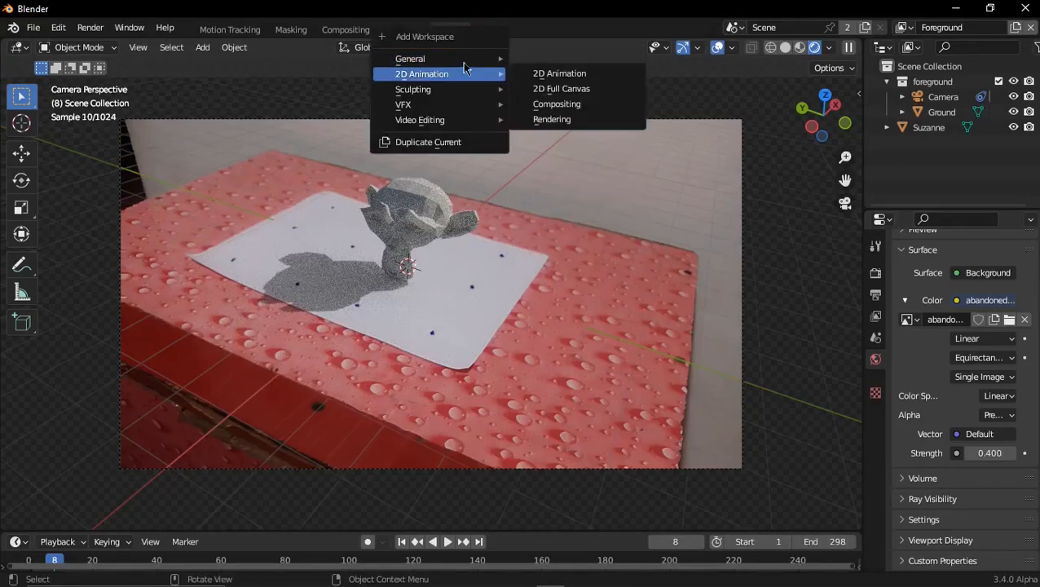
{"action": "mouse_move", "coordinate": [432, 59]}
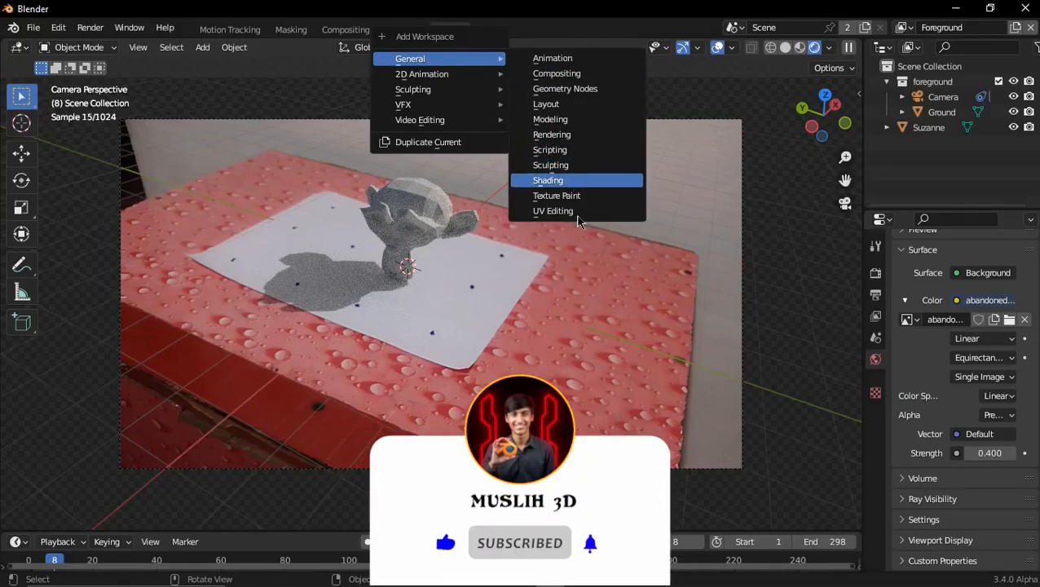
{"action": "left_click", "coordinate": [575, 180]}
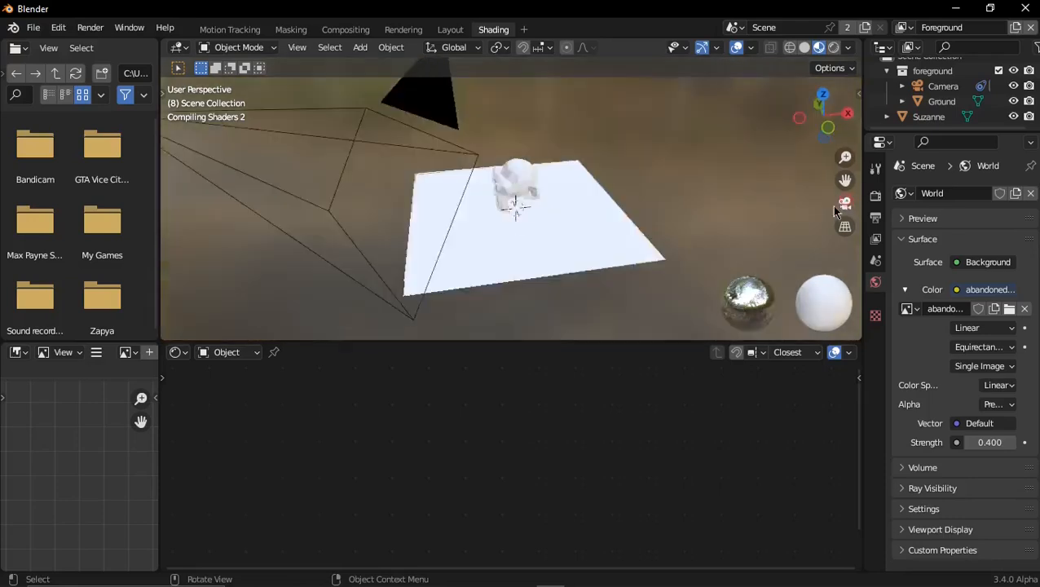
{"action": "left_click", "coordinate": [844, 203]}
{"action": "key", "text": "z"}
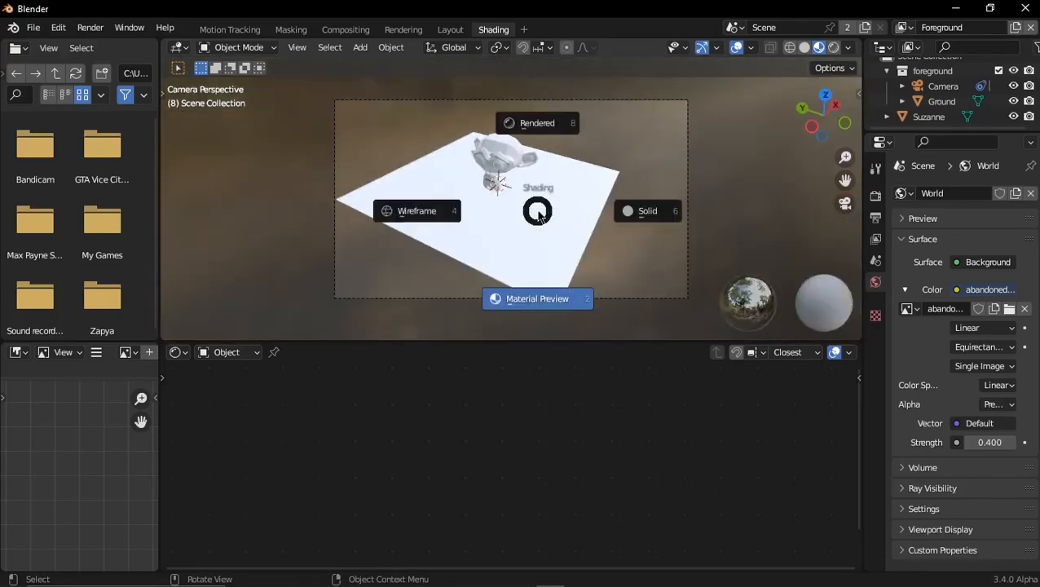
{"action": "left_click", "coordinate": [537, 123]}
Show the World node tree and add Texture Coordinate and Mapping nodes to the HDRI environment texture with Node Wrangler
{"action": "left_click", "coordinate": [227, 352]}
{"action": "left_click", "coordinate": [233, 386]}
{"action": "key", "text": "Home"}
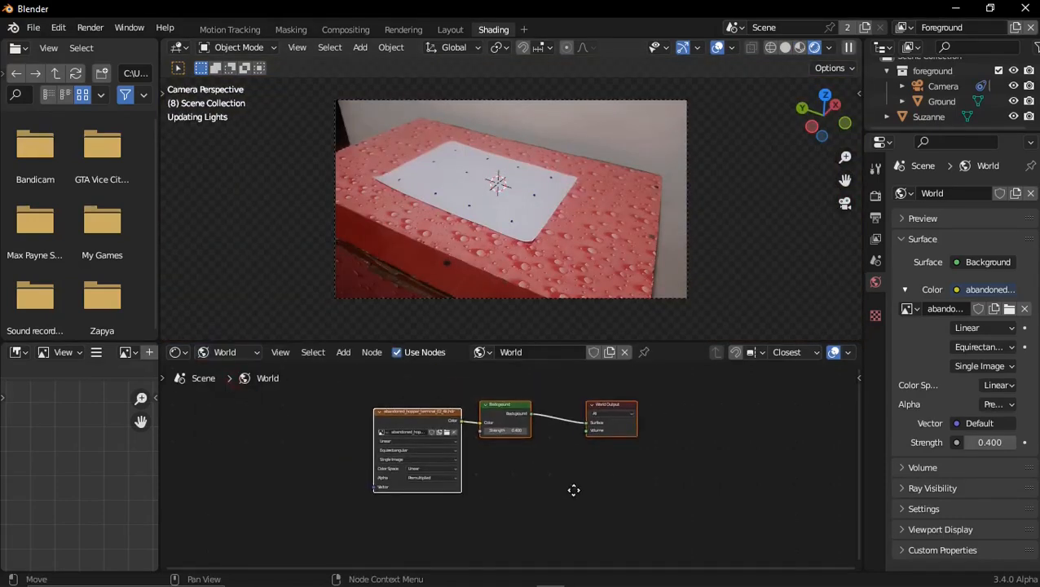
{"action": "middle_click_drag", "start_coordinate": [429, 419], "coordinate": [512, 433]}
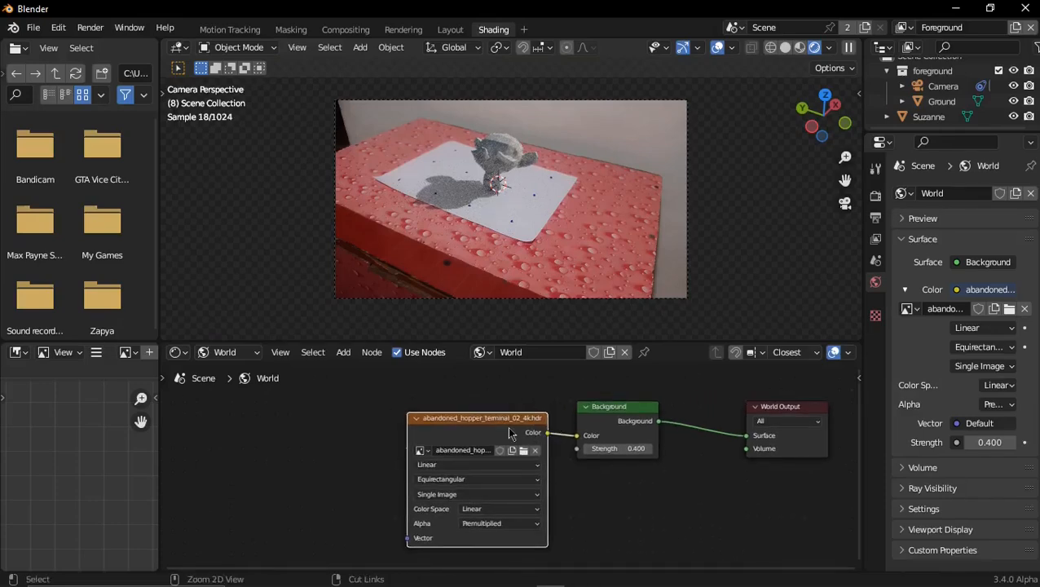
{"action": "key", "text": "ctrl+t"}
{"action": "middle_click_drag", "start_coordinate": [509, 433], "coordinate": [644, 388]}
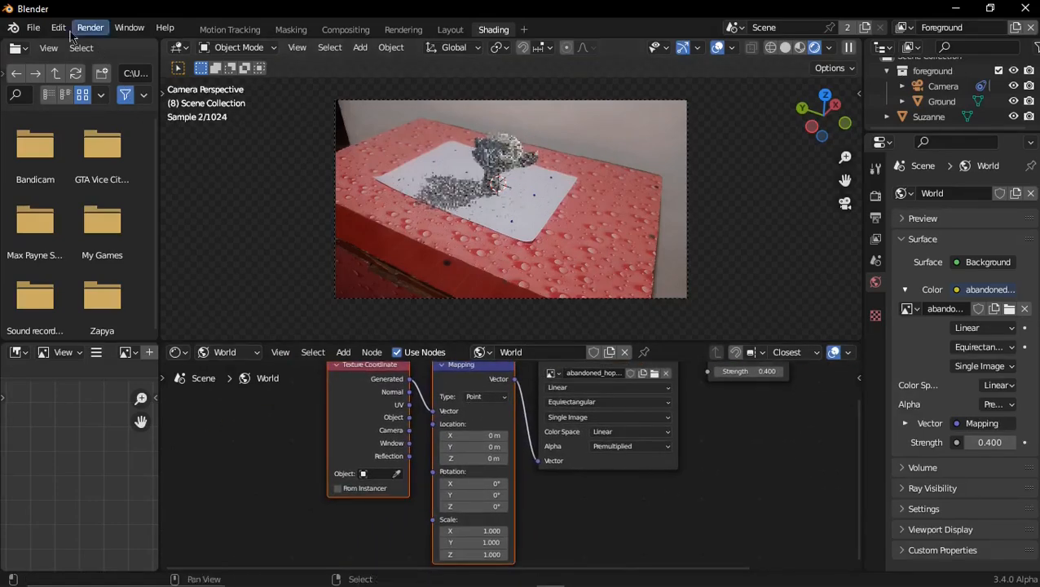
Search the add-on preferences for "node" to check whether Node Wrangler is enabled
{"action": "left_click", "coordinate": [58, 28]}
{"action": "left_click", "coordinate": [93, 243]}
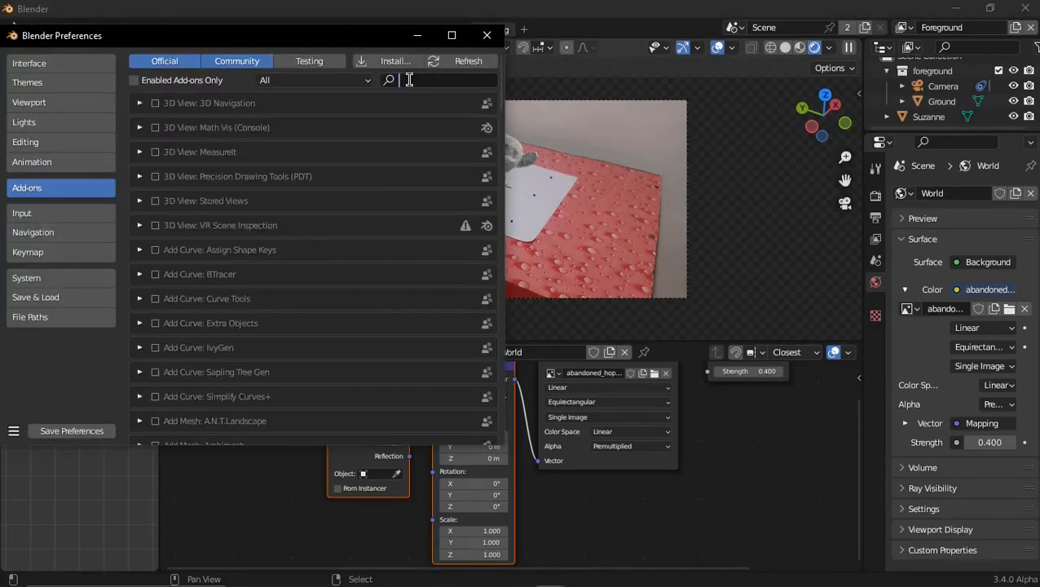
{"action": "type", "text": "node"}
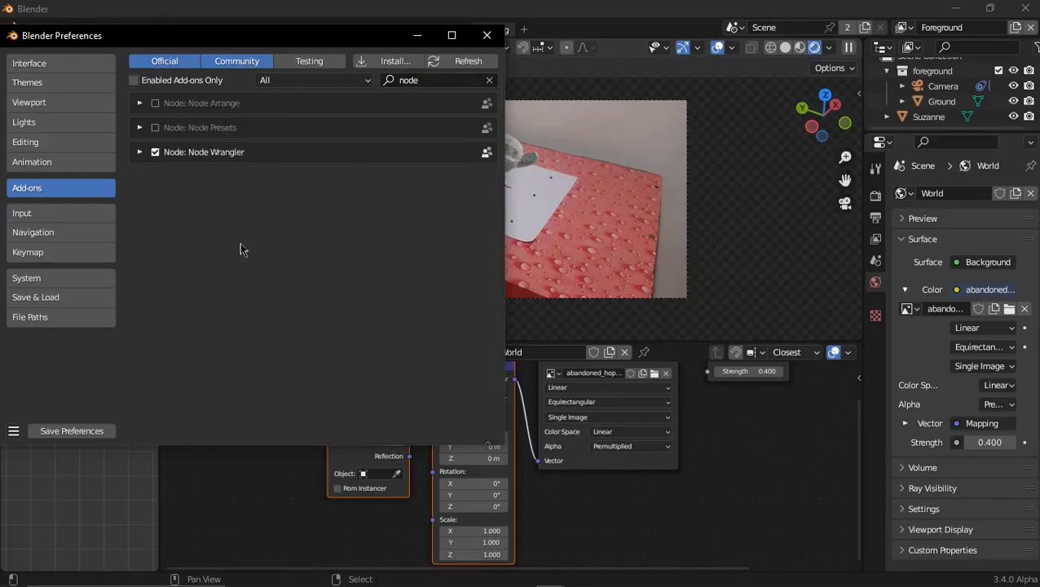
{"action": "left_click", "coordinate": [486, 35]}
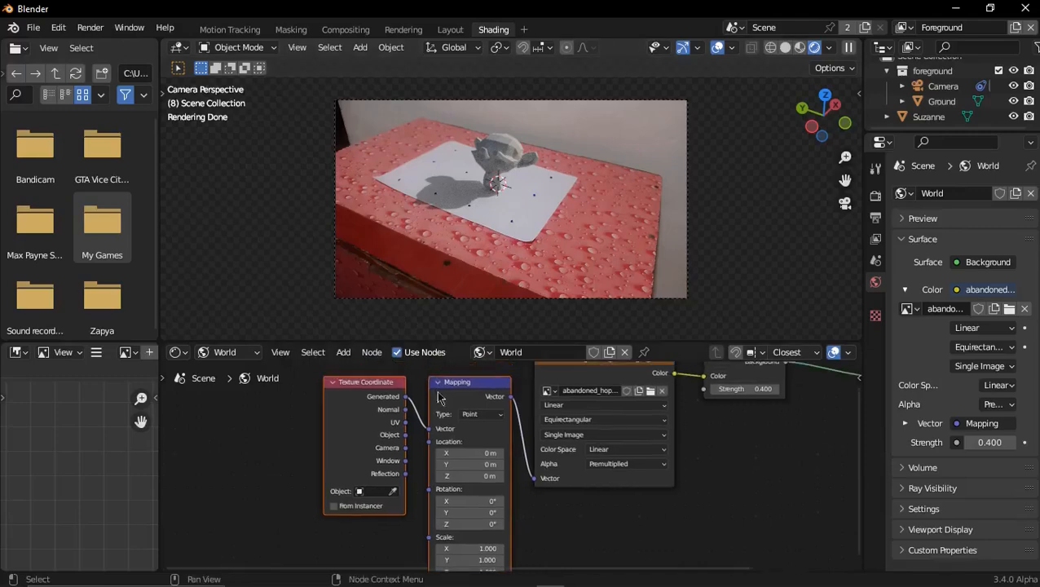
Adjust the Mapping node's Z rotation to turn the HDRI so the monkey head's shadow falls behind it
{"action": "middle_click_drag", "start_coordinate": [440, 562], "coordinate": [404, 529]}
{"action": "scroll", "coordinate": [461, 464], "scroll_direction": "up", "scroll_amount": 2}
{"action": "scroll", "coordinate": [460, 467], "scroll_direction": "up", "scroll_amount": 2}
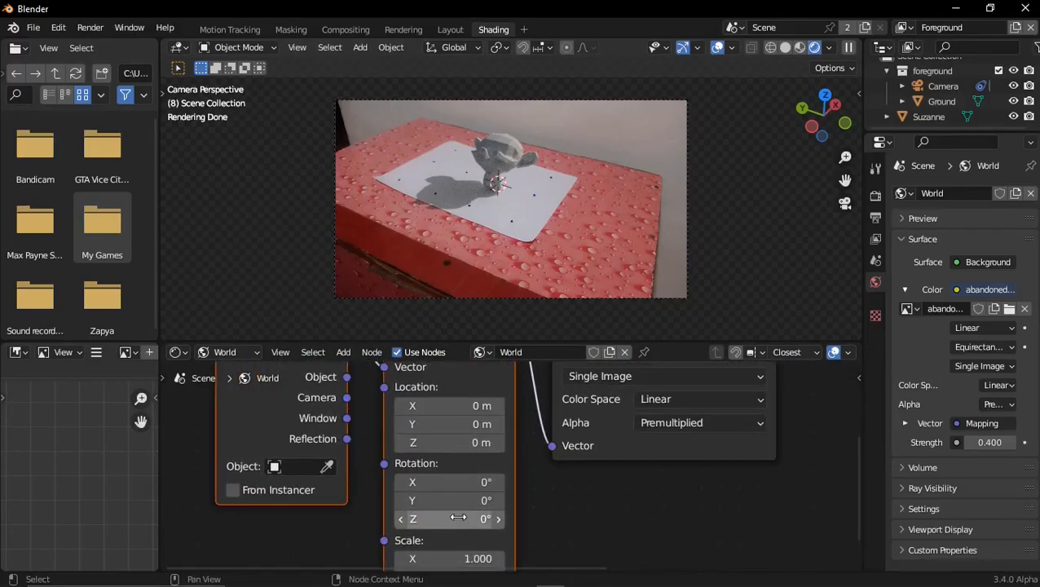
{"action": "left_click_drag", "start_coordinate": [453, 520], "coordinate": [473, 518]}
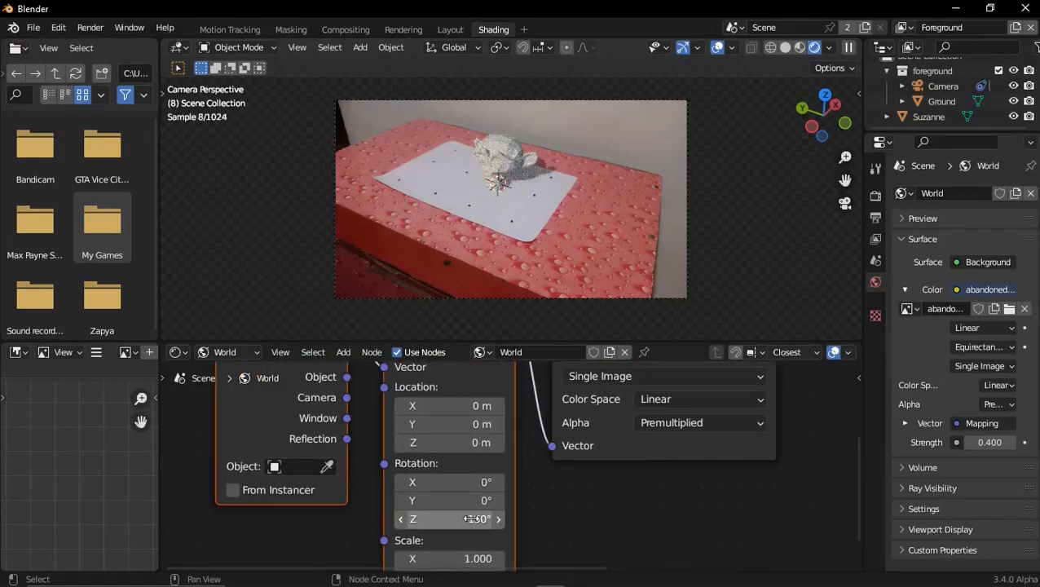
{"action": "left_click", "coordinate": [473, 518]}
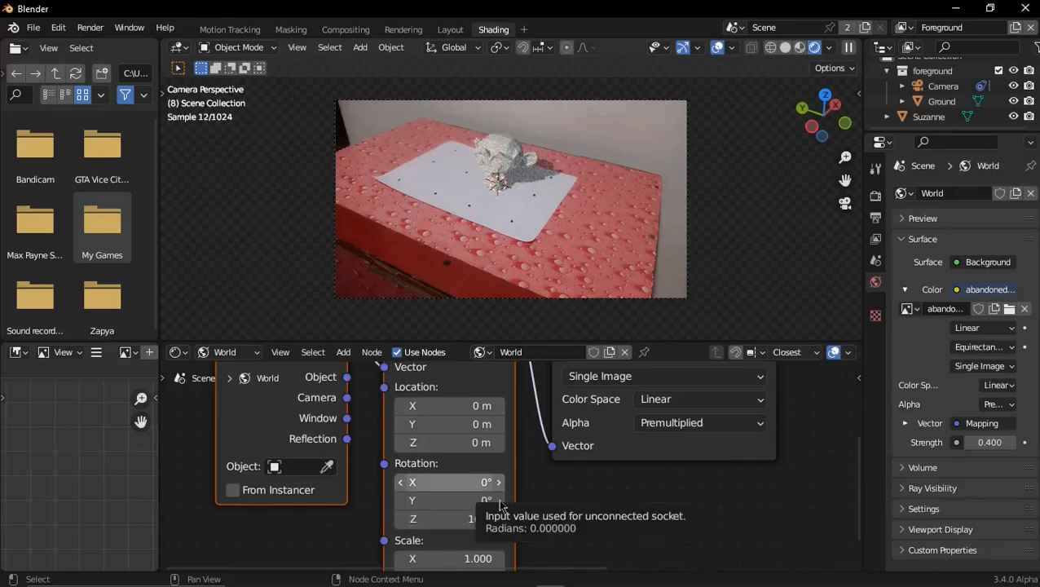
In the Layout workspace, move the monkey head along positive global Y and about -0.7 m along global X
{"action": "left_click", "coordinate": [450, 29]}
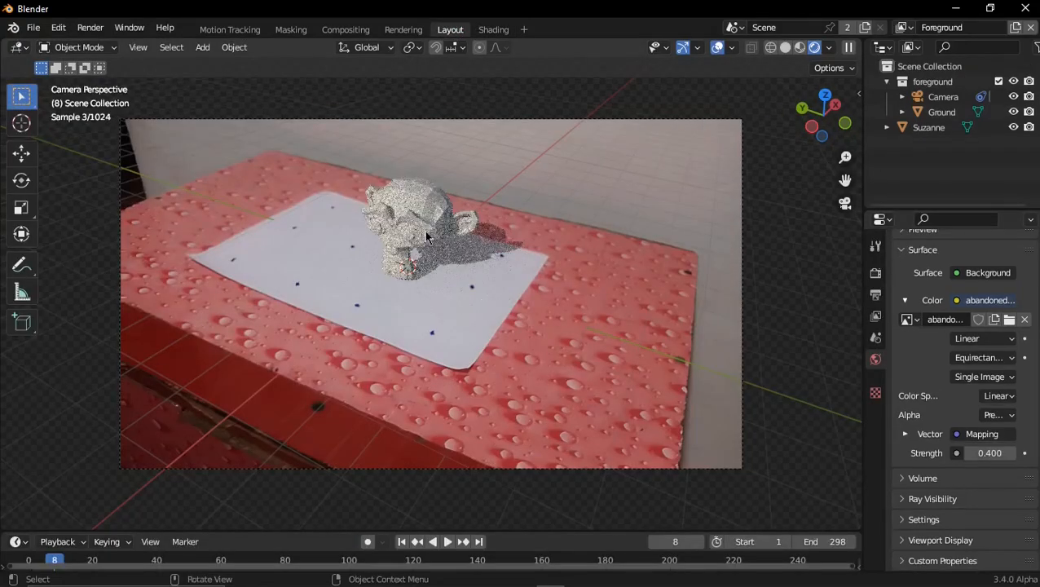
{"action": "left_click", "coordinate": [431, 238]}
{"action": "key", "text": "g"}
{"action": "key", "text": "y"}
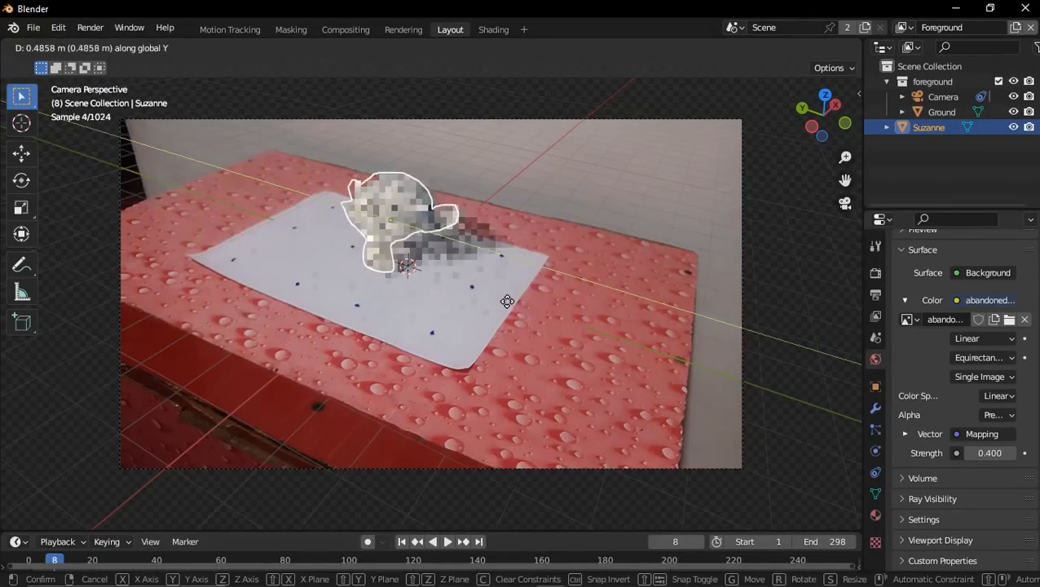
{"action": "left_click", "coordinate": [493, 300]}
{"action": "key", "text": "g"}
{"action": "key", "text": "x"}
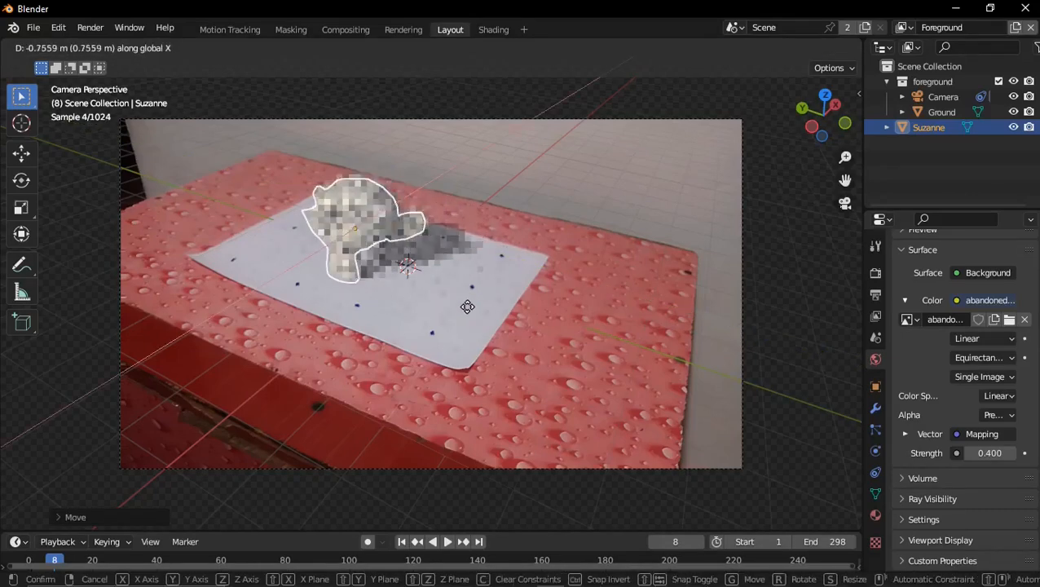
{"action": "left_click", "coordinate": [472, 305]}
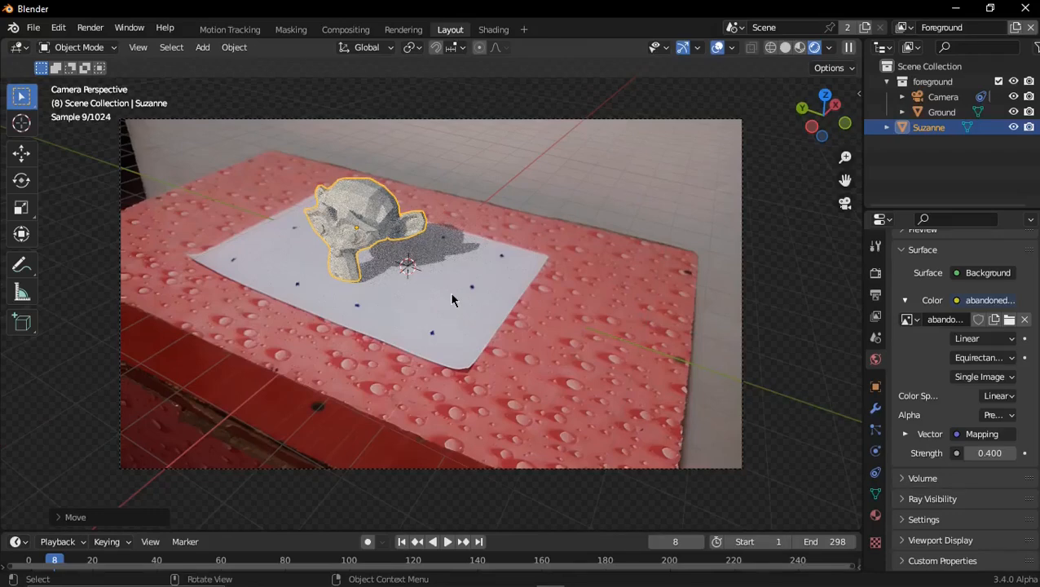
Add a Torus mesh at the paper's center and raise it about 0.25 m along the Z axis
{"action": "key", "text": "shift+a"}
{"action": "mouse_move", "coordinate": [439, 275]}
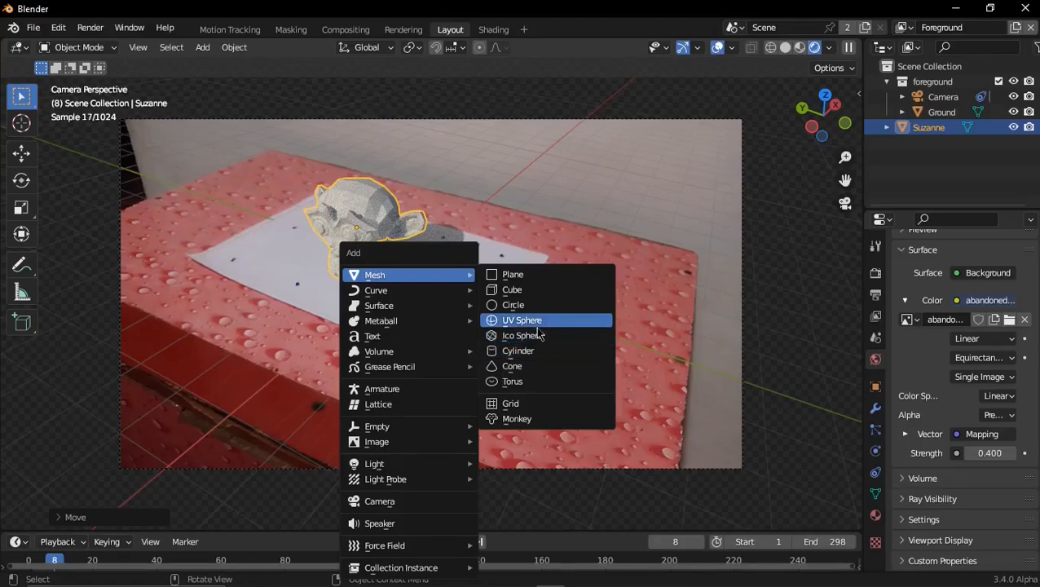
{"action": "left_click", "coordinate": [526, 375]}
{"action": "key", "text": "g"}
{"action": "key", "text": "z"}
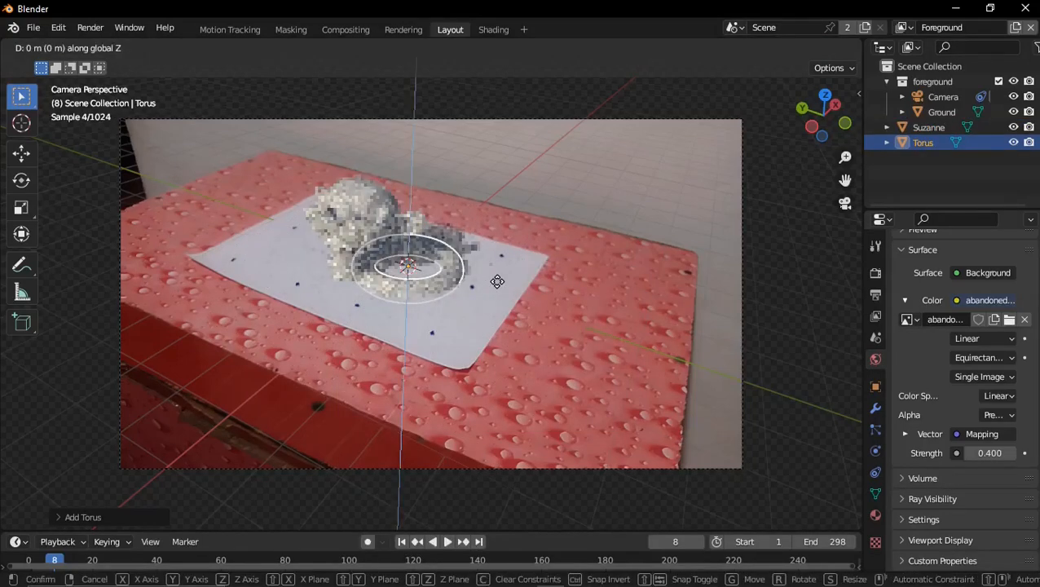
{"action": "left_click", "coordinate": [497, 284]}
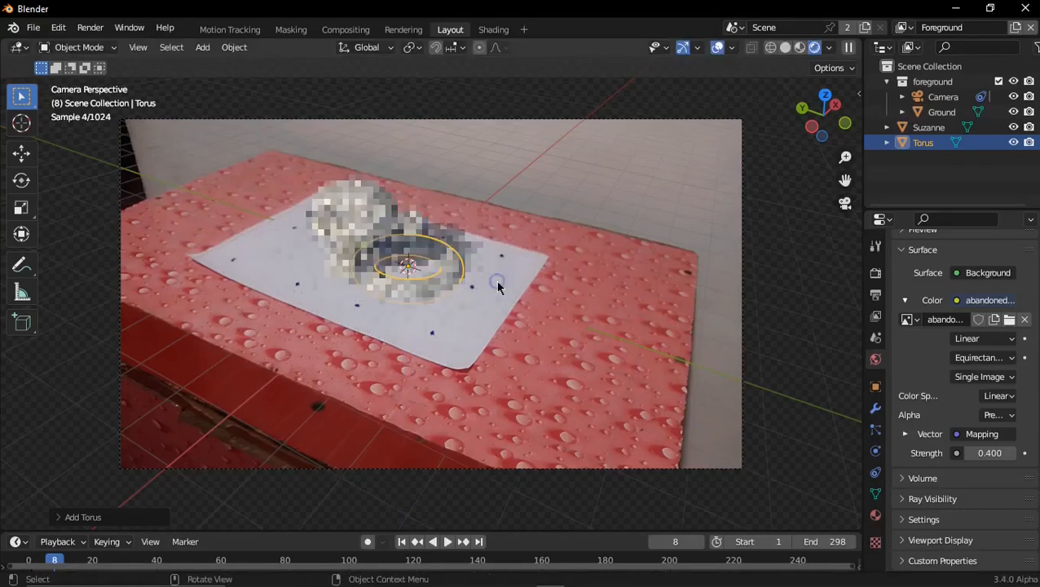
{"action": "key", "text": "g"}
{"action": "key", "text": "z"}
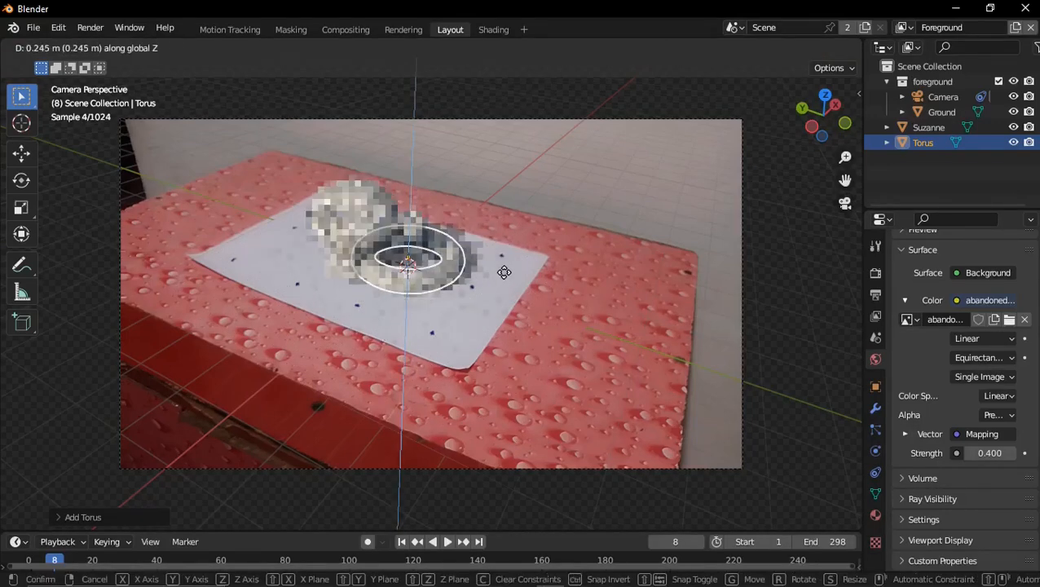
{"action": "left_click", "coordinate": [502, 270]}
Move the torus along negative global Y and adjust it within the horizontal plane to sit beside the monkey head on the paper
{"action": "key", "text": "g"}
{"action": "key", "text": "y"}
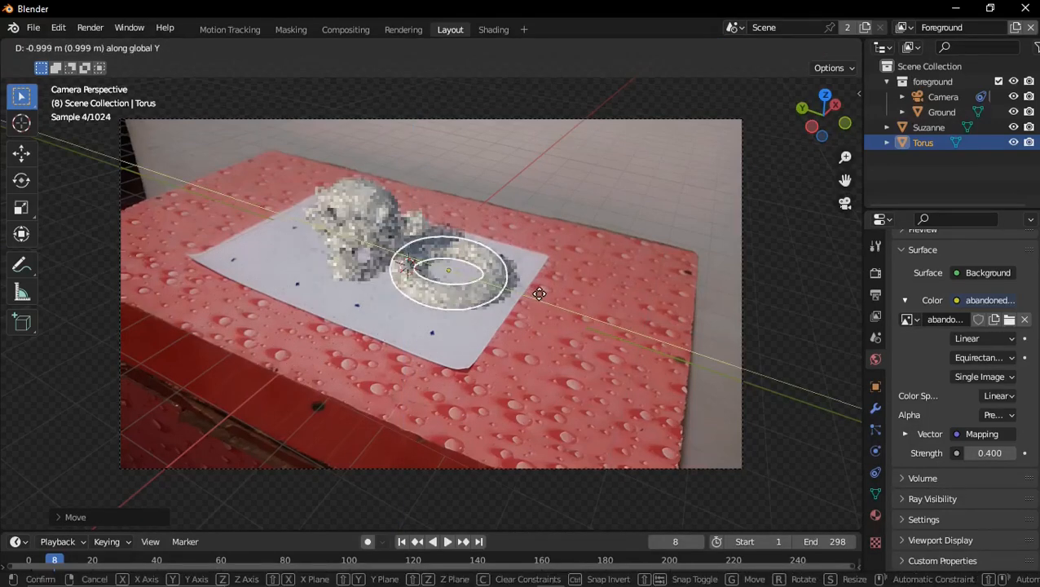
{"action": "left_click", "coordinate": [558, 298]}
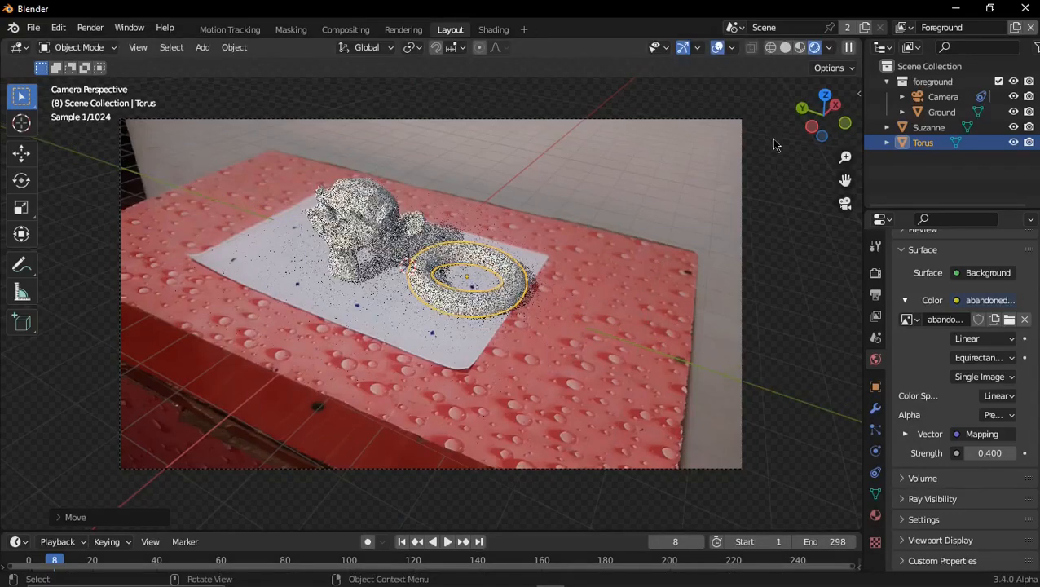
{"action": "key", "text": "g"}
{"action": "key", "text": "shift+z"}
{"action": "left_click", "coordinate": [578, 271]}
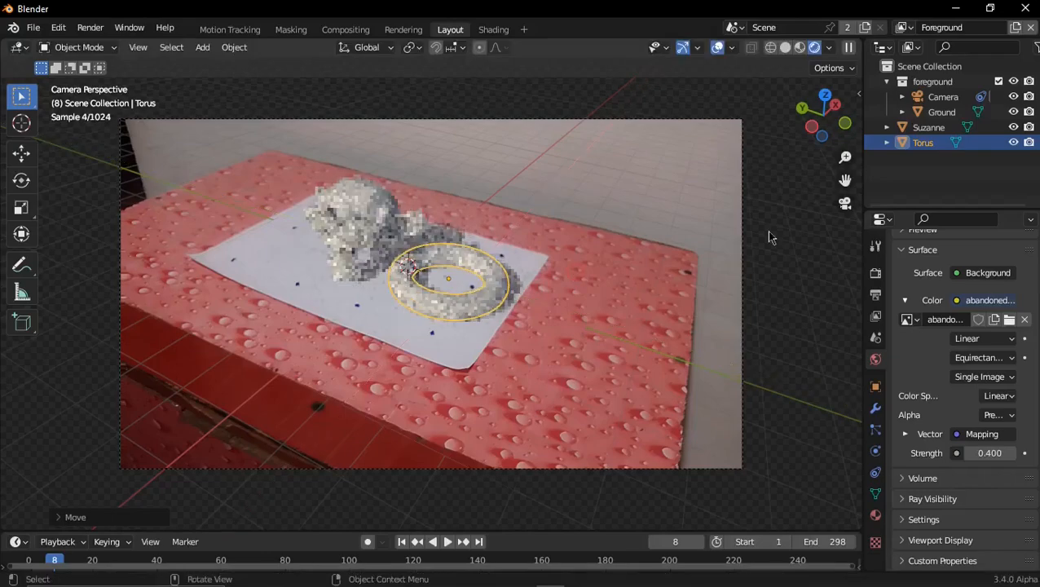
Inspect the torus's height against the ground line from the left orthographic view, and return to the rendered camera view
{"action": "left_click", "coordinate": [800, 48]}
{"action": "left_click", "coordinate": [845, 203]}
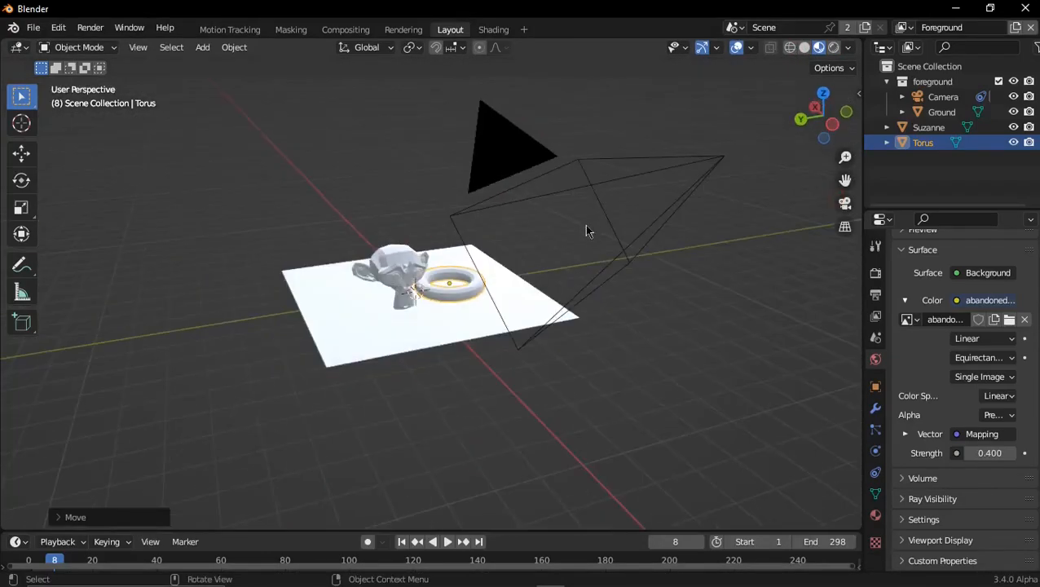
{"action": "key", "text": "ctrl+KP_3"}
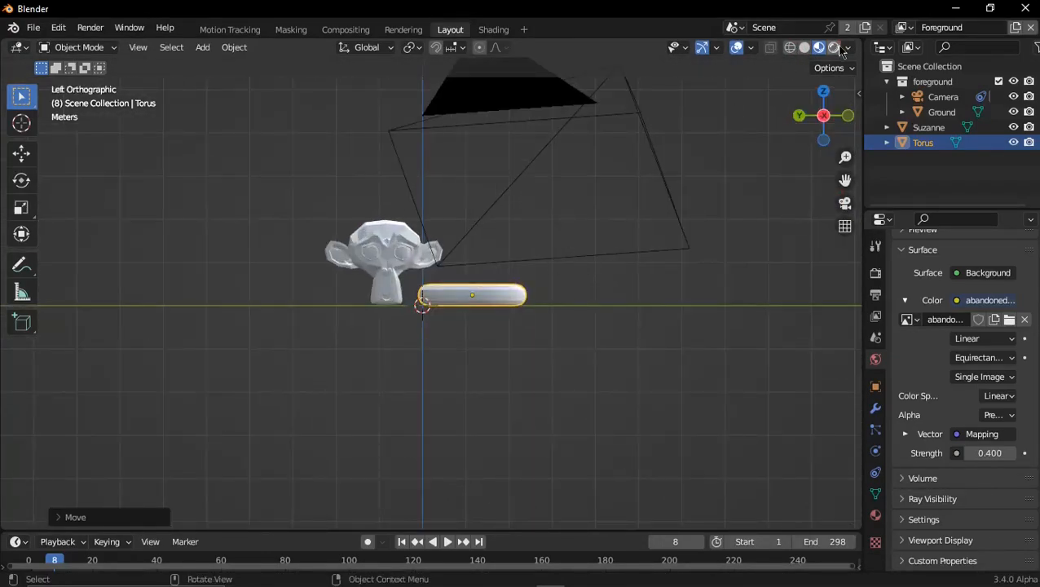
{"action": "left_click", "coordinate": [834, 48]}
{"action": "left_click", "coordinate": [845, 203]}
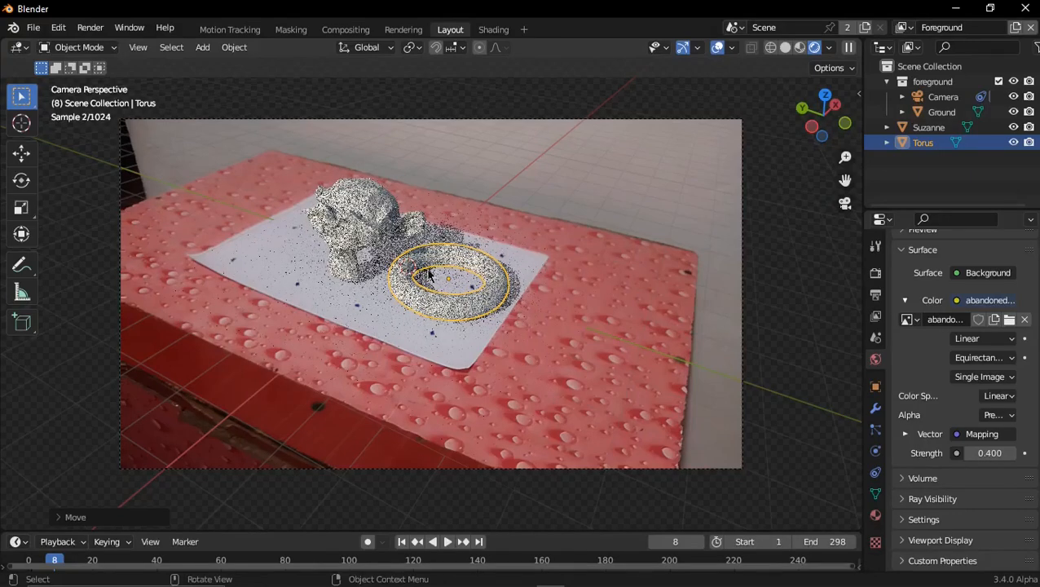
Hide the Ground plane in Material Preview shading and play the animation to check the objects against the tracked footage
{"action": "left_click", "coordinate": [799, 48]}
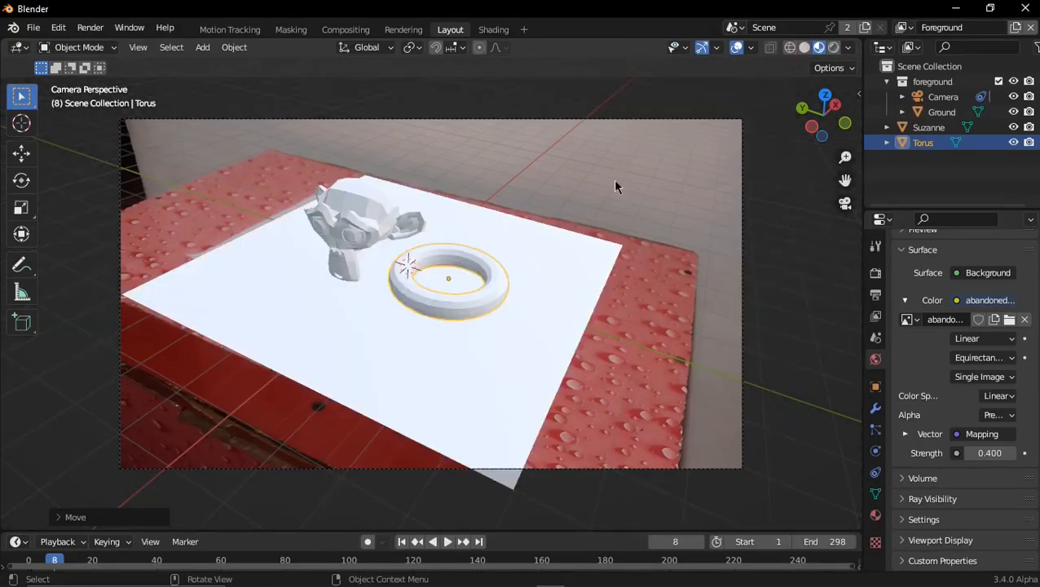
{"action": "left_click", "coordinate": [552, 253]}
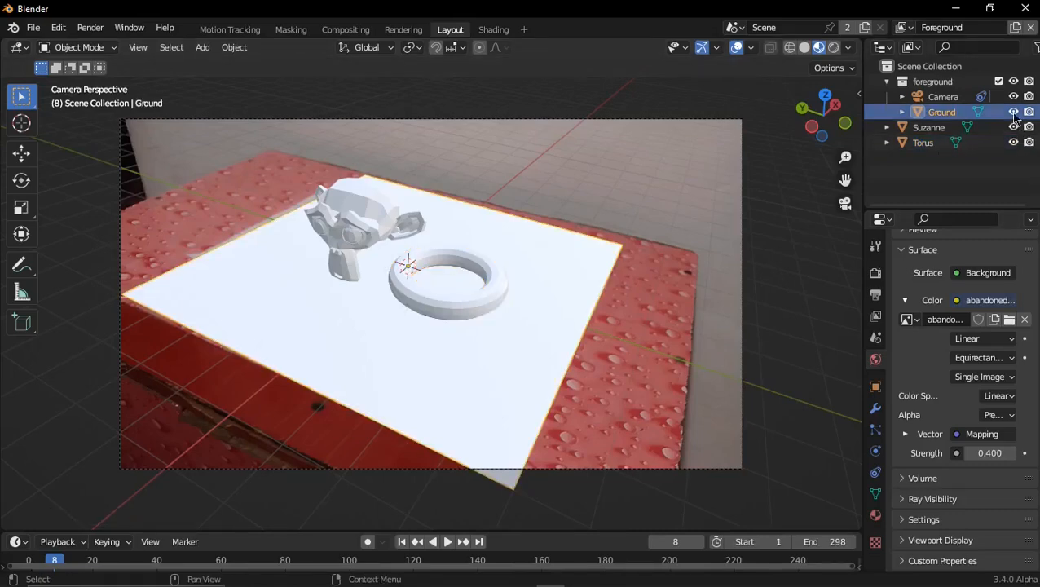
{"action": "key", "text": "space"}
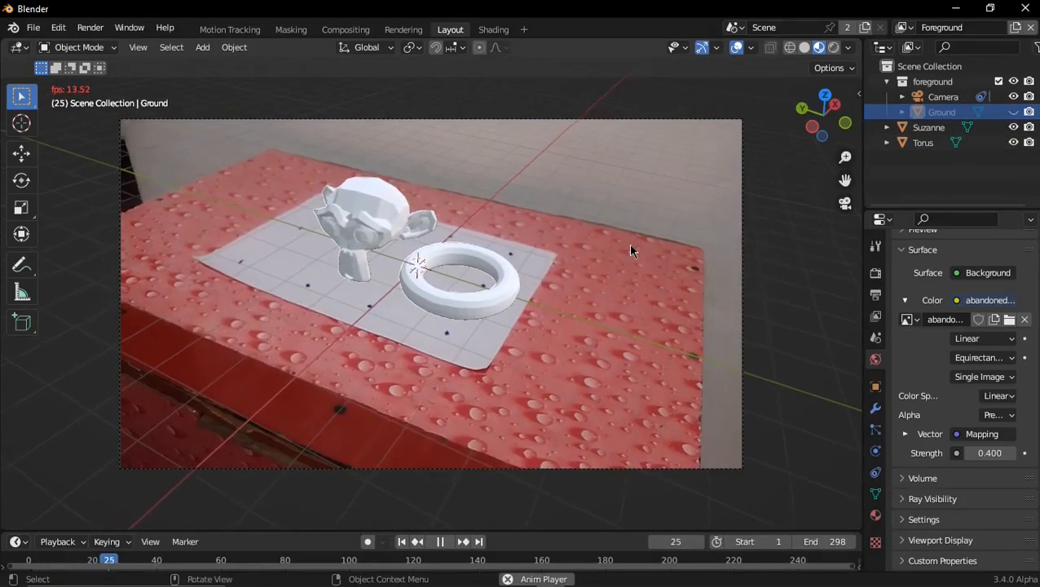